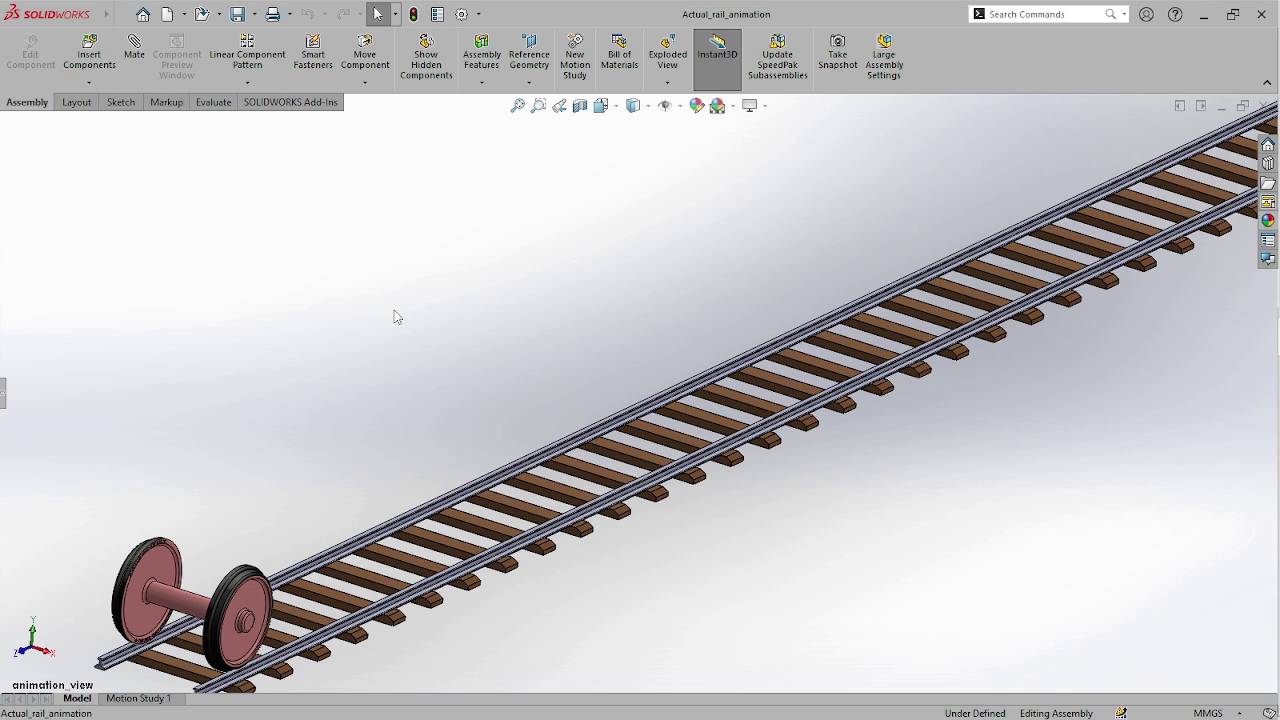
# - Switch to WHEEL_1 and add Sketch5 on Right Plane with one point at the wheel centre
pyautogui.hotkey('ctrl', 'Tab')
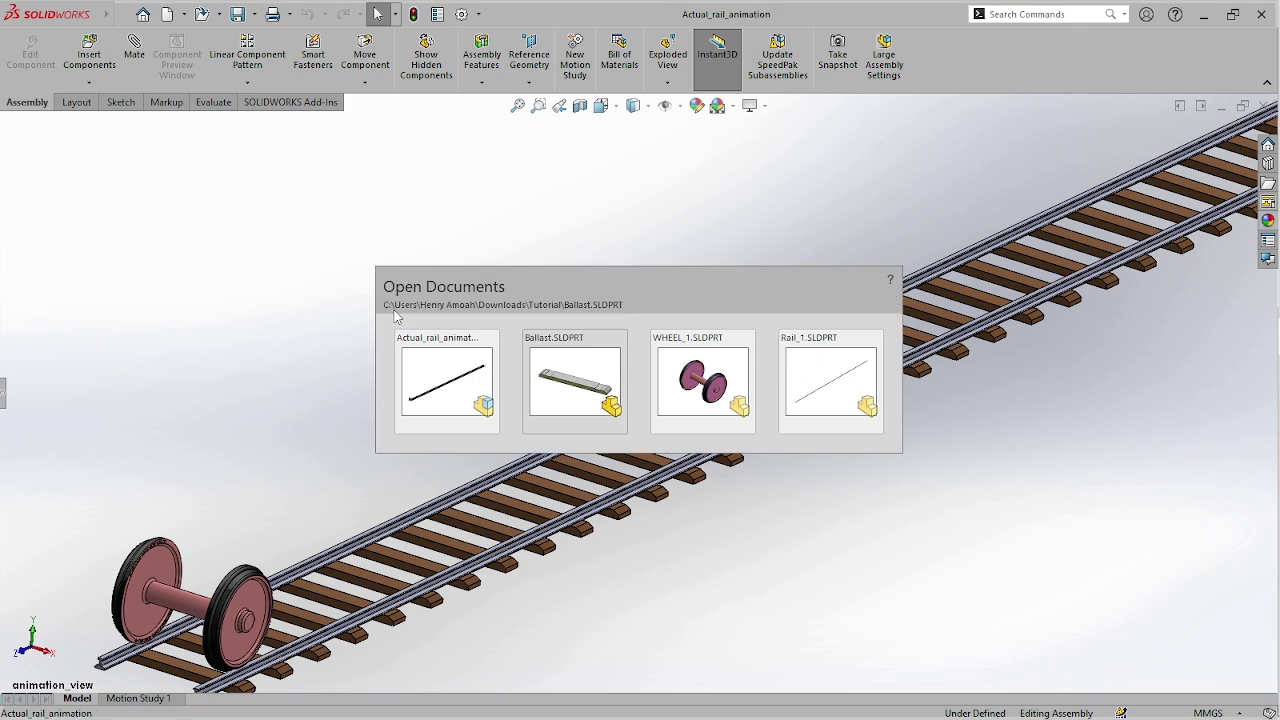
pyautogui.hotkey('ctrl', 'Tab')
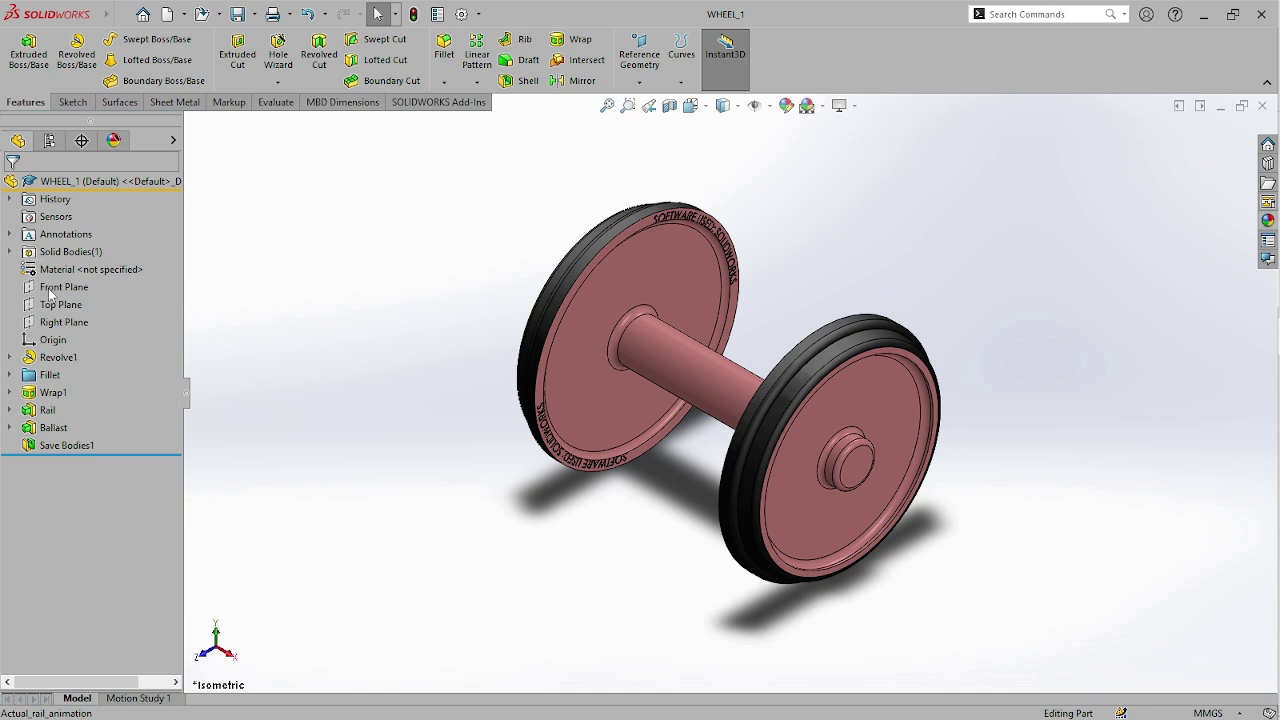
pyautogui.click(52, 324)
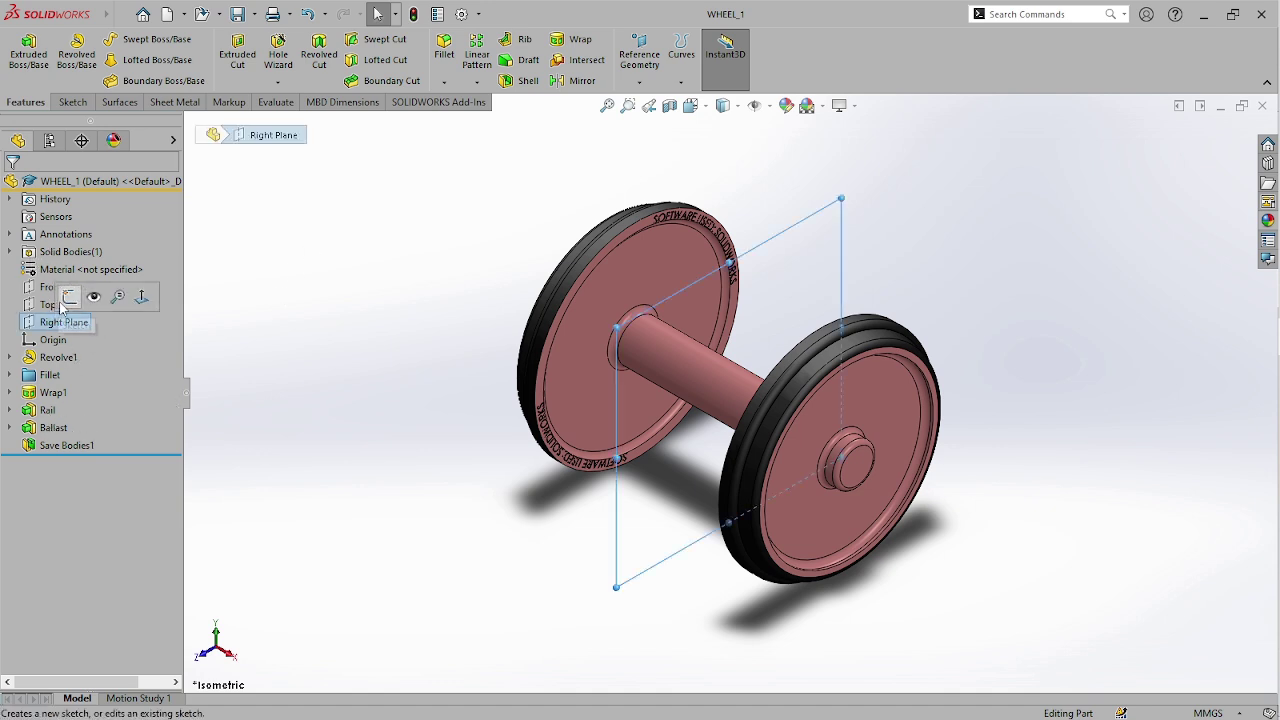
pyautogui.click(70, 297)
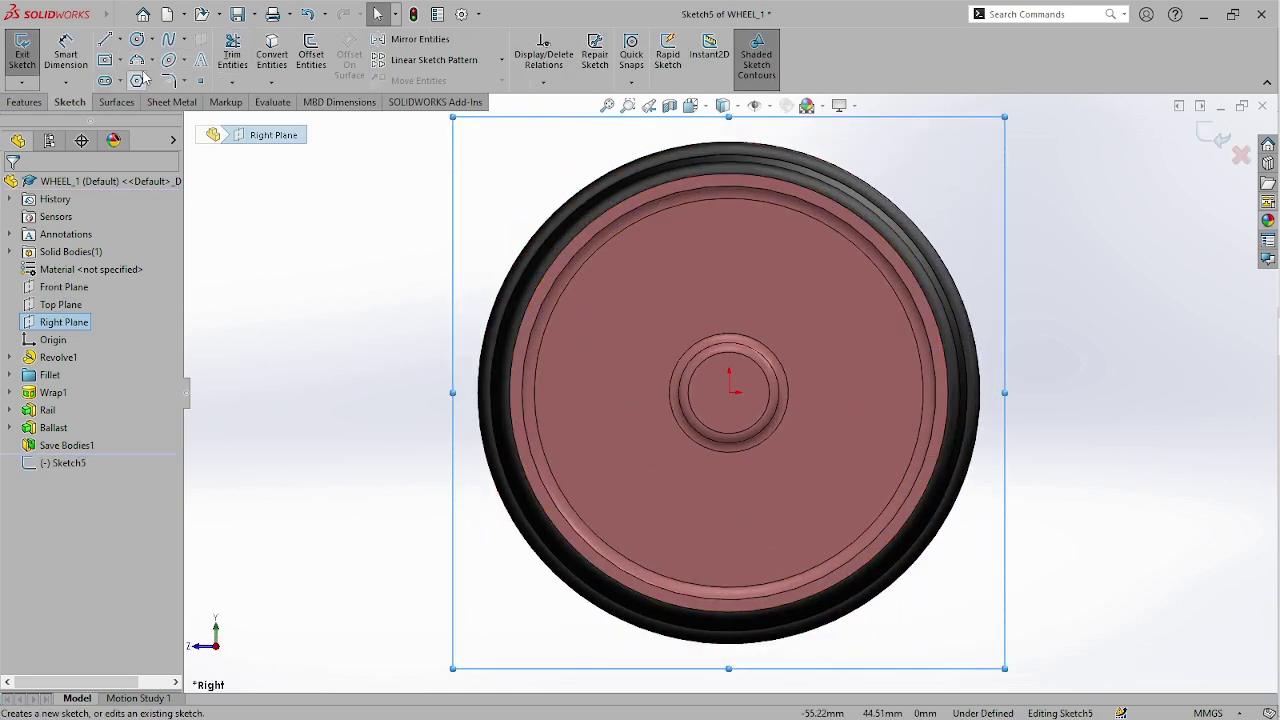
pyautogui.click(199, 82)
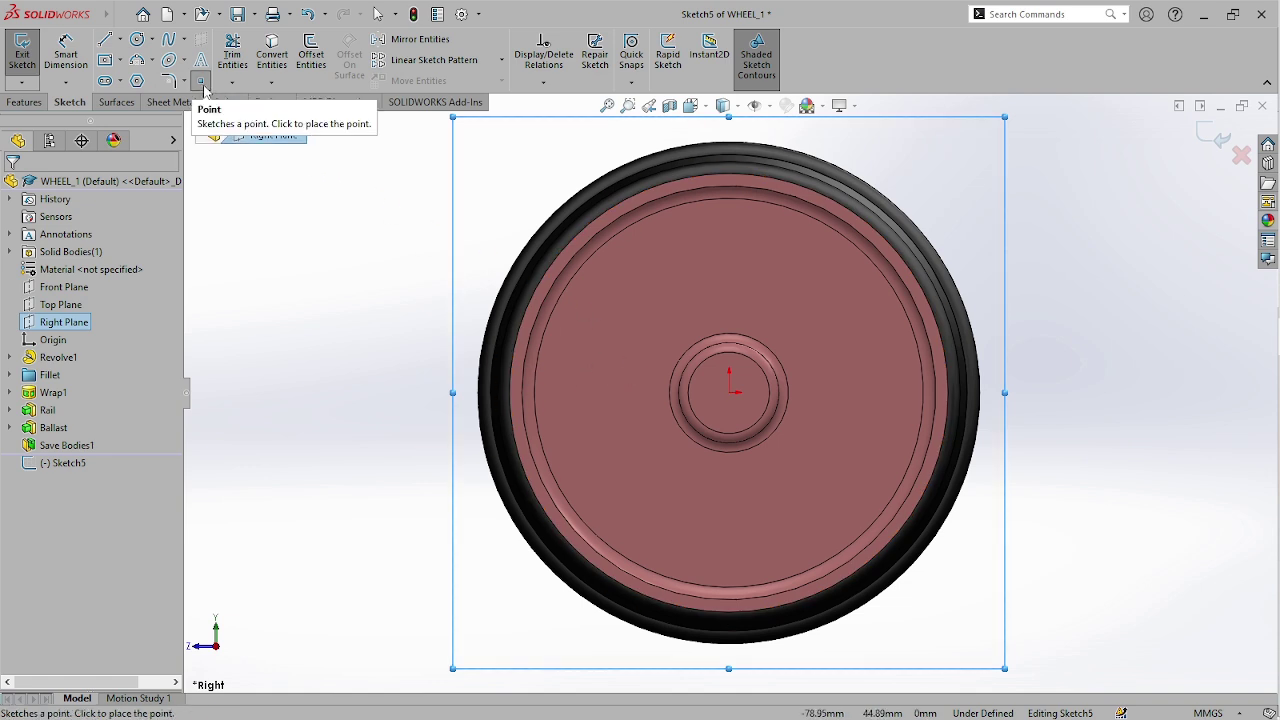
pyautogui.click(730, 391)
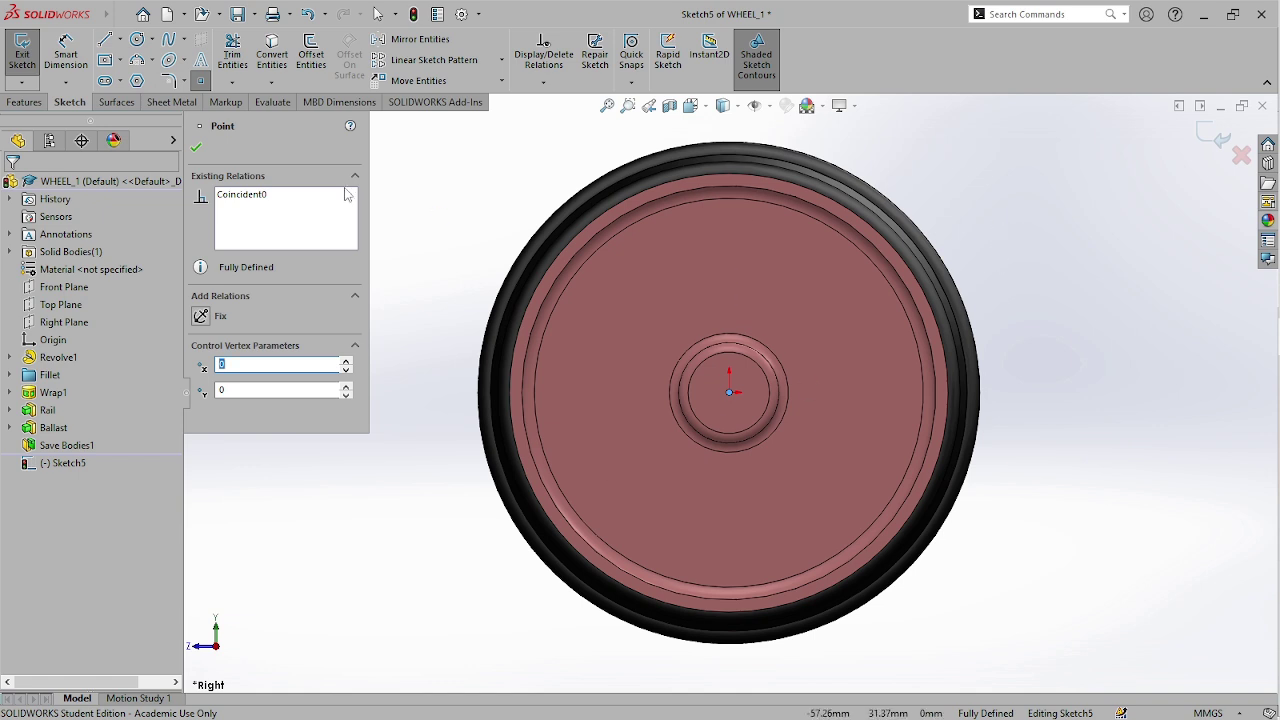
pyautogui.click(197, 148)
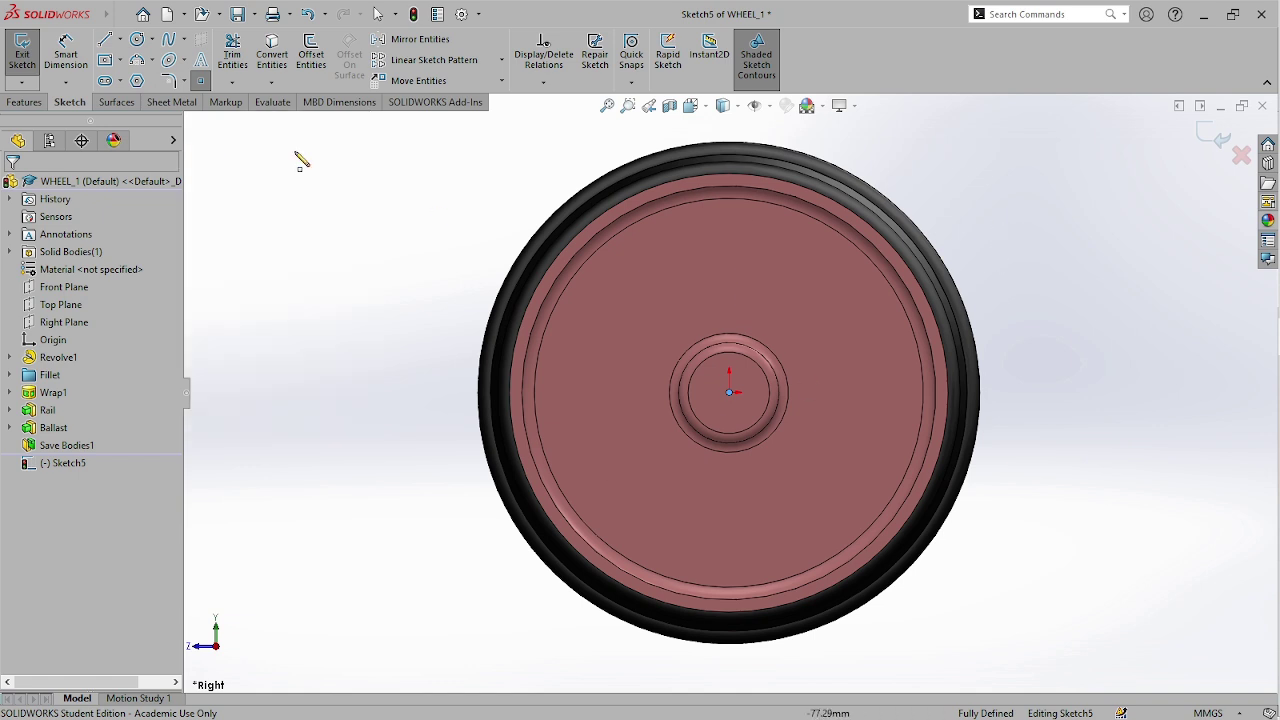
pyautogui.click(1214, 137)
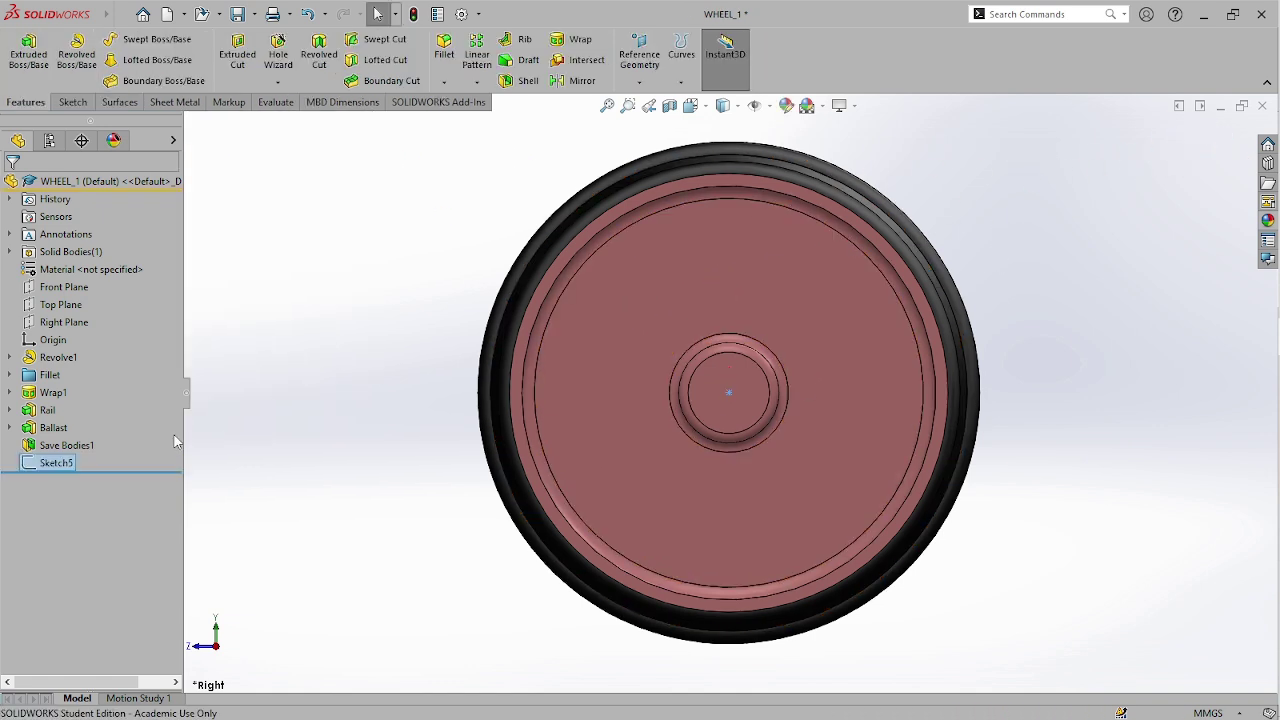
# - Rename Sketch5 to 'Animation point', save WHEEL_1 and return to the isometric view
pyautogui.rightClick(56, 466)
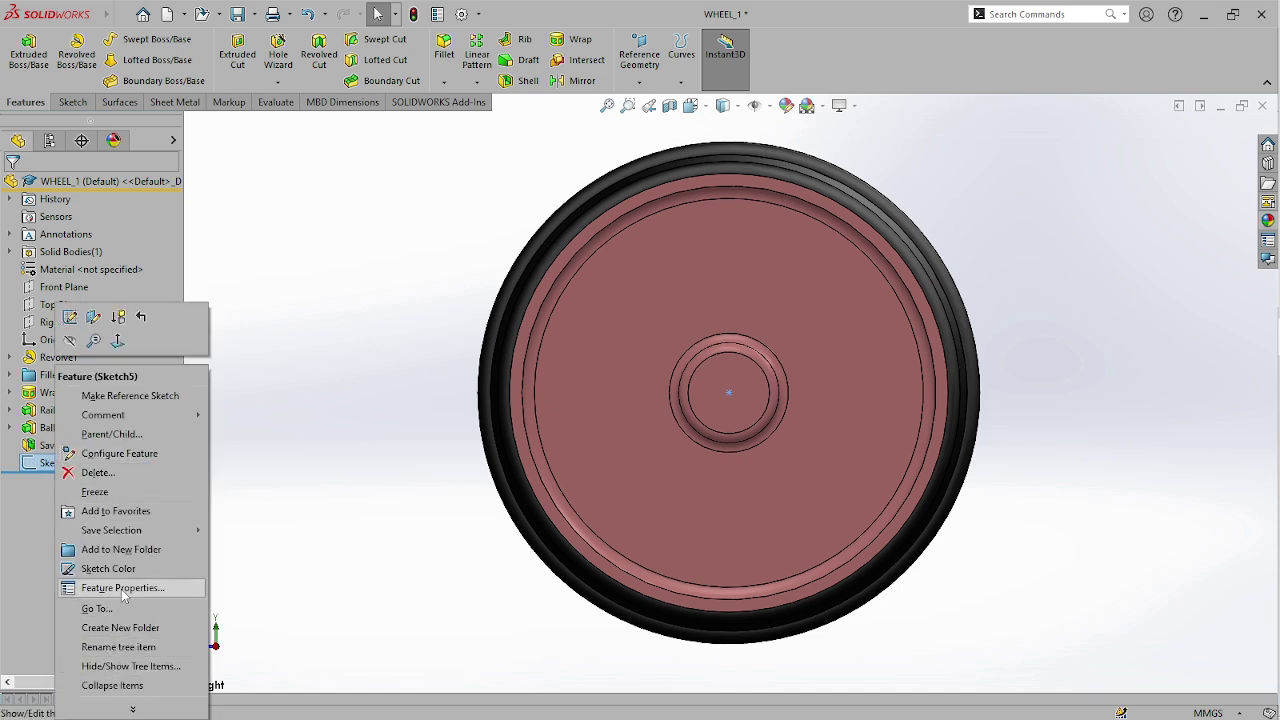
pyautogui.click(128, 648)
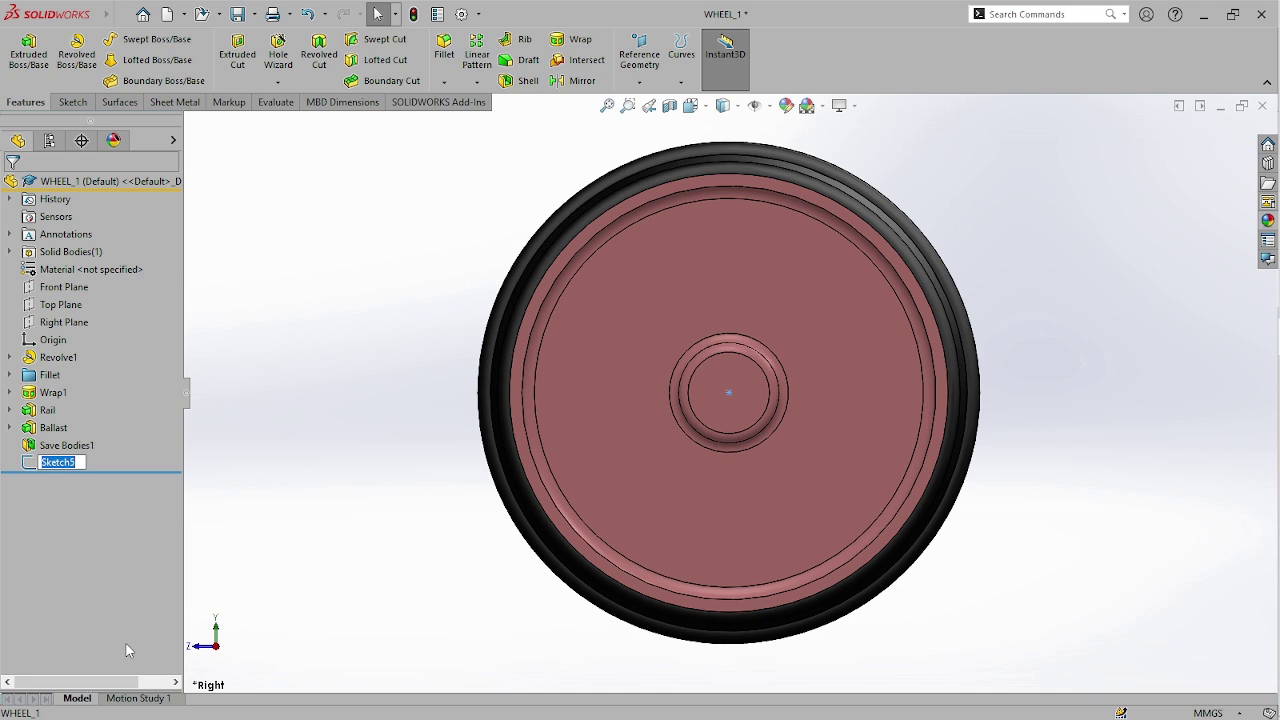
pyautogui.write('Animation point')
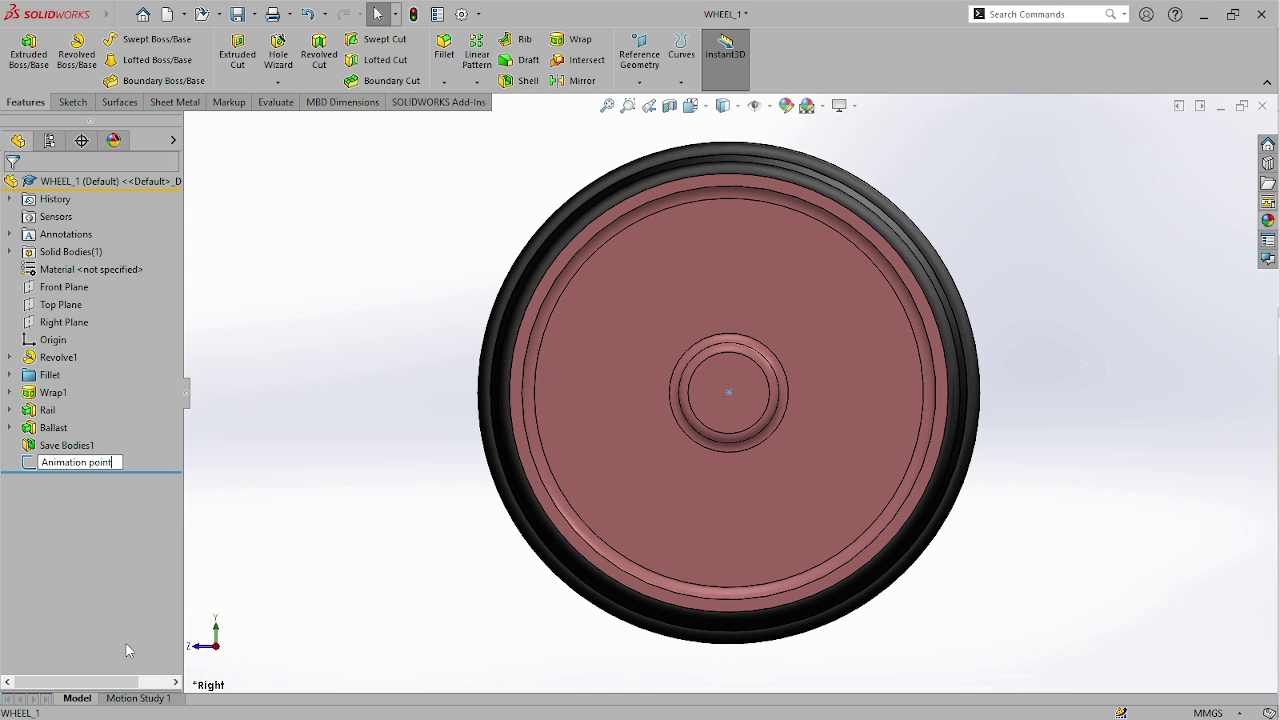
pyautogui.press('Return')
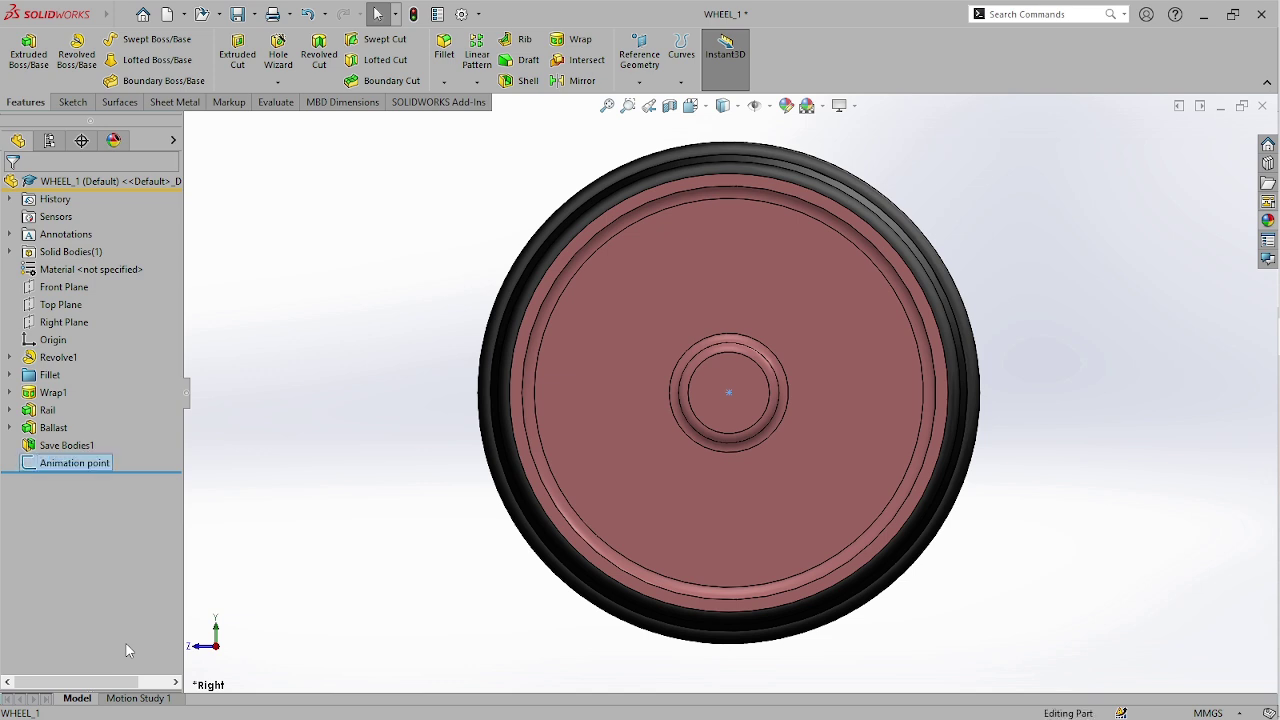
pyautogui.hotkey('ctrl', 's')
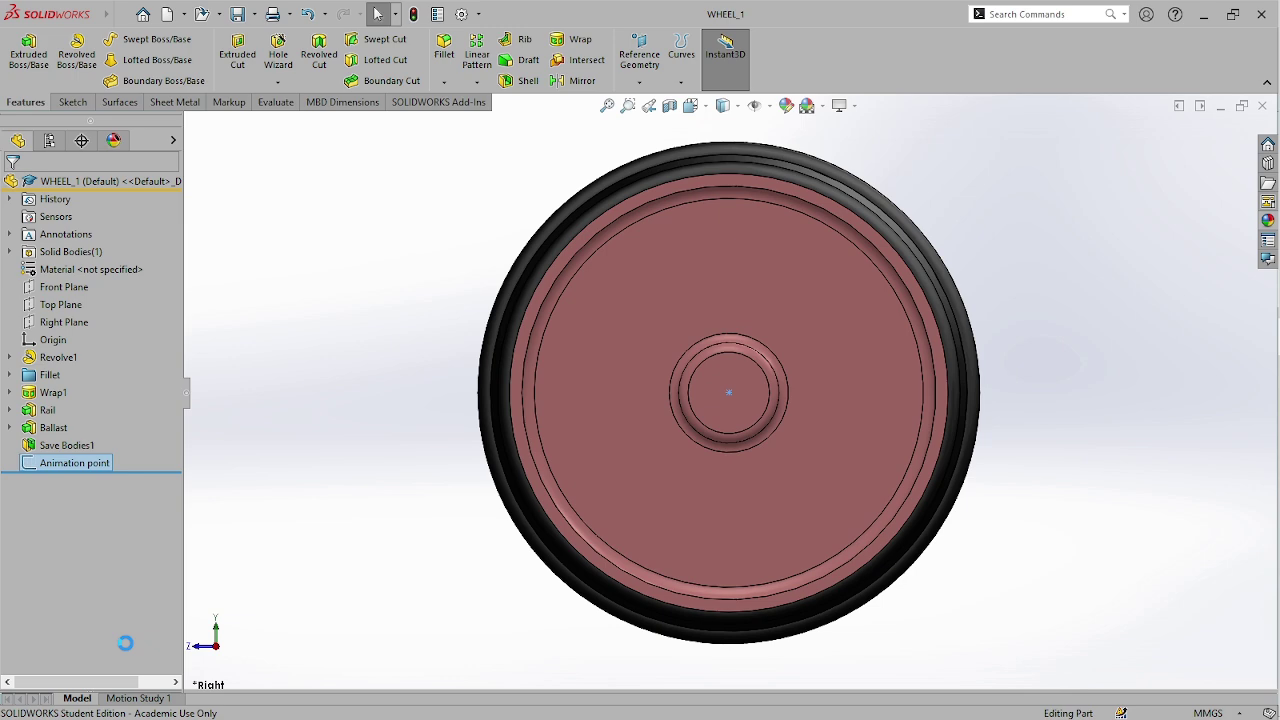
pyautogui.hotkey('ctrl', '7')
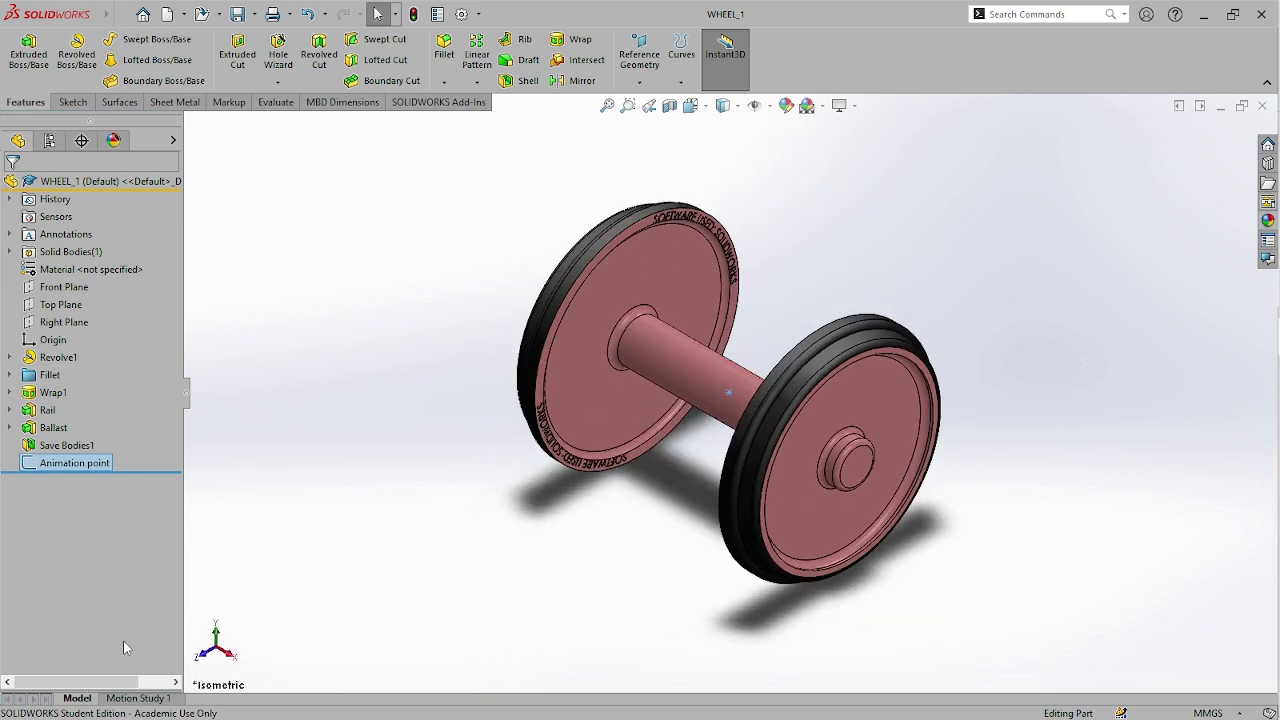
# - Switch to Rail_1 and view it end-on and from the left side
pyautogui.hotkey('ctrl', 'Tab')
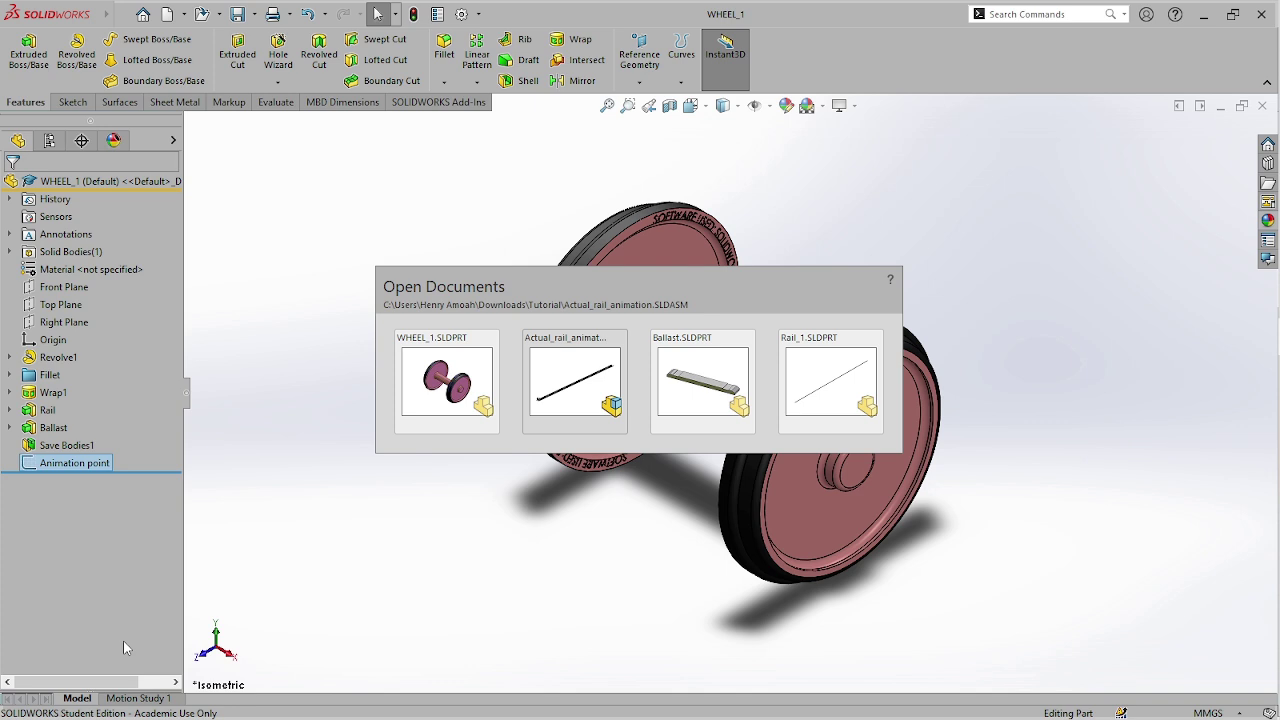
pyautogui.hotkey('ctrl', 'Tab')
pyautogui.hotkey('ctrl', 'Tab')
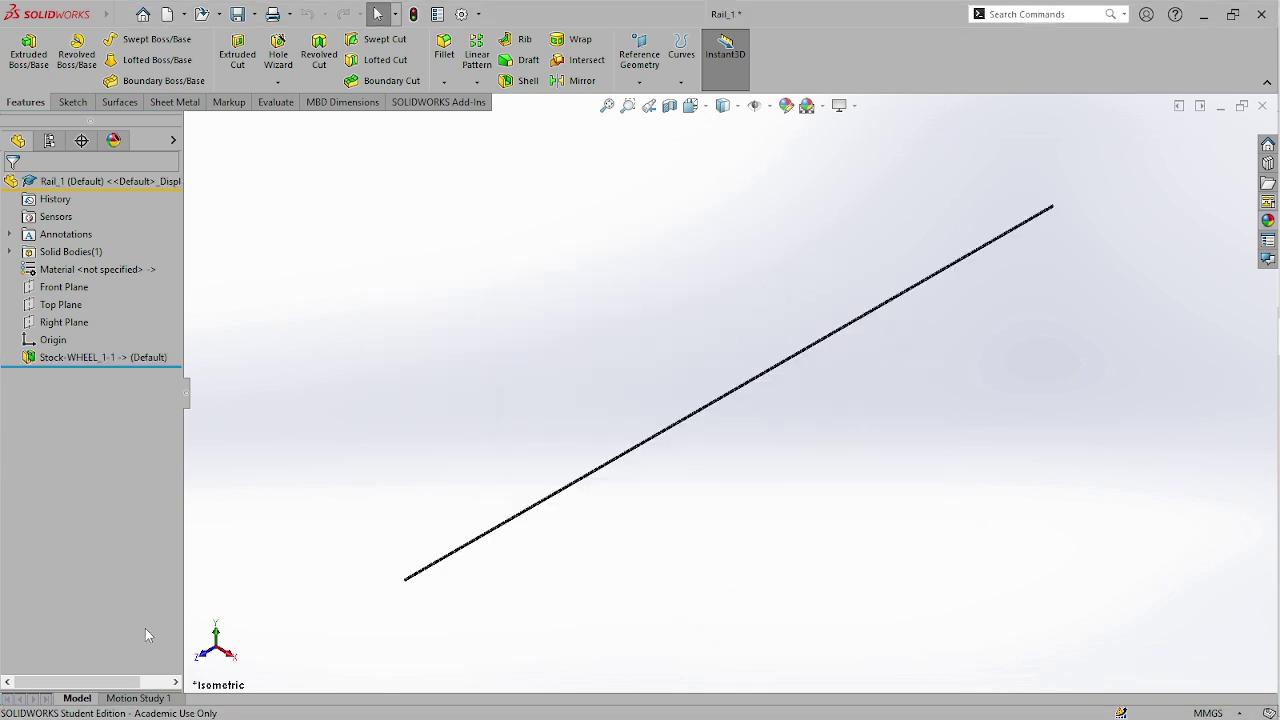
pyautogui.hotkey('ctrl', '2')
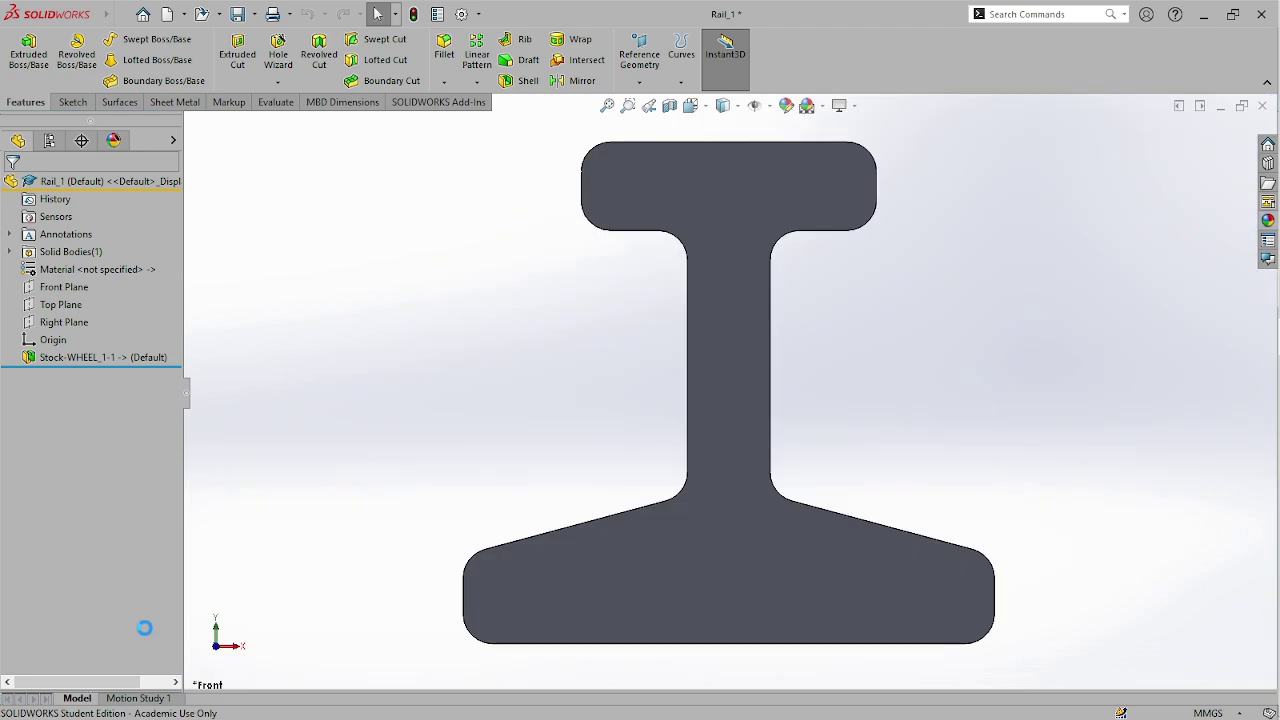
pyautogui.hotkey('ctrl', '3')
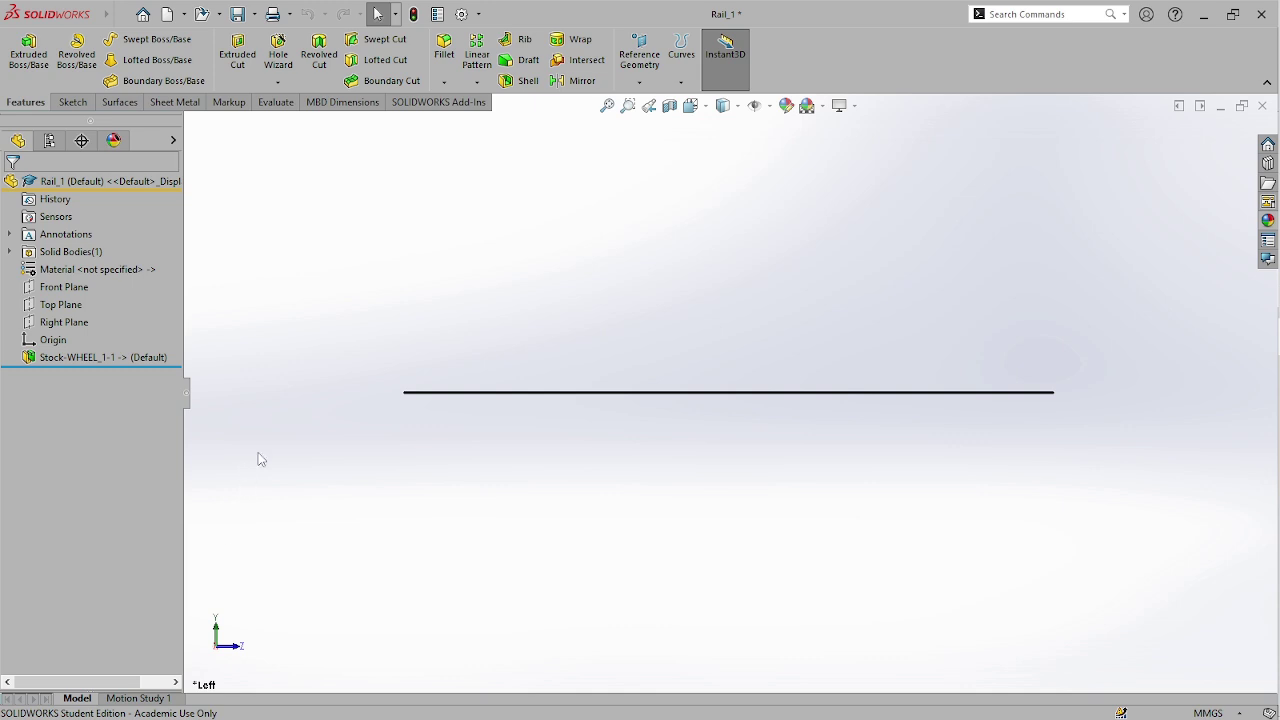
# - Compare Top, Right and Front Planes against the rail, settling on Right Plane
pyautogui.click(60, 305)
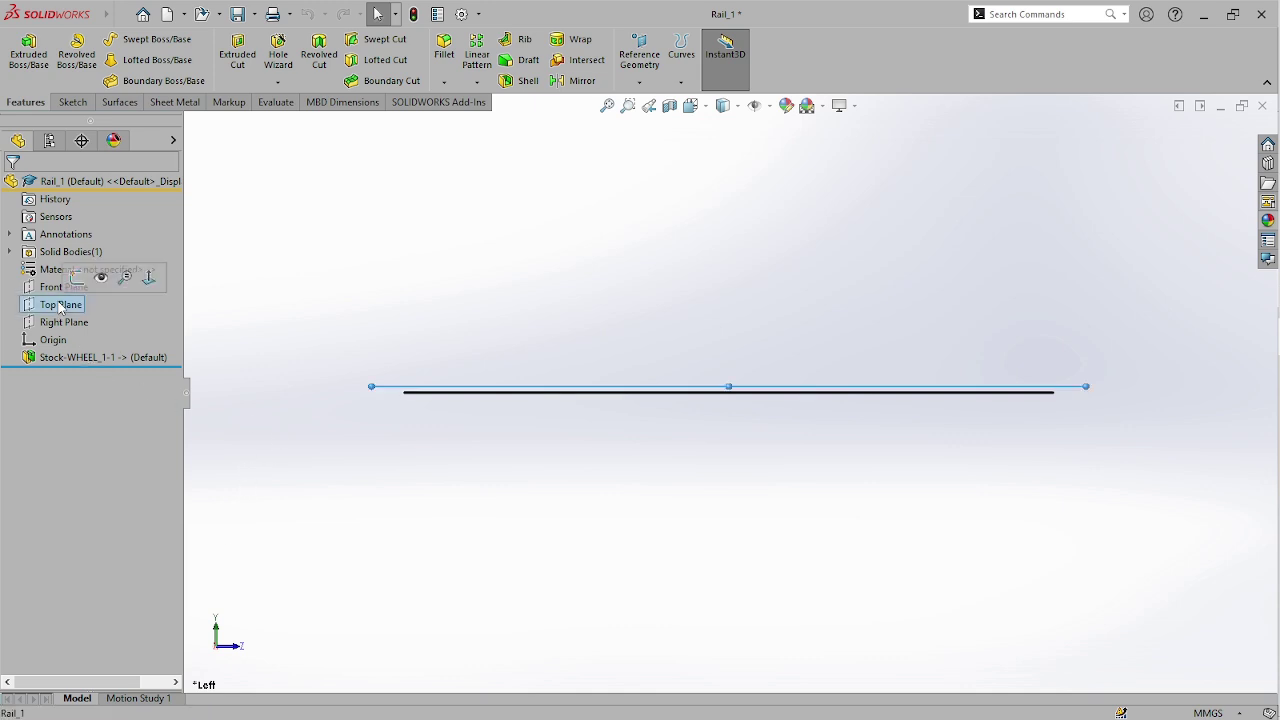
pyautogui.click(60, 322)
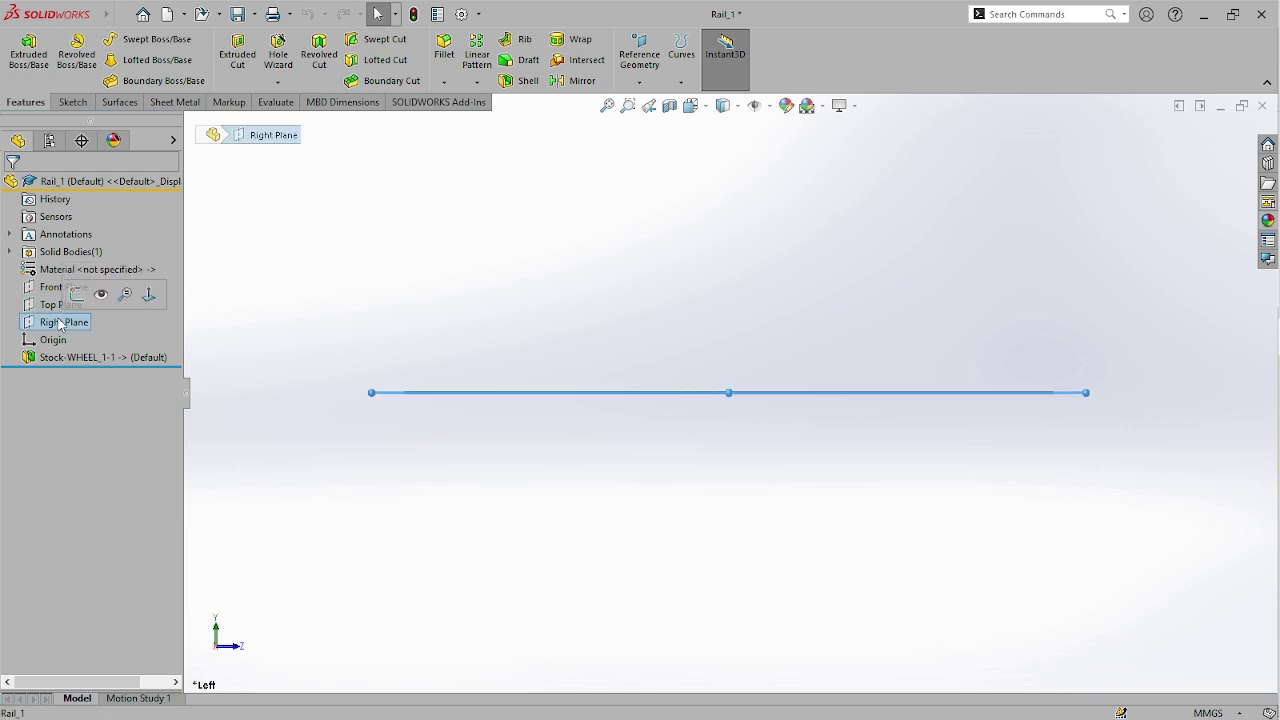
pyautogui.click(52, 287)
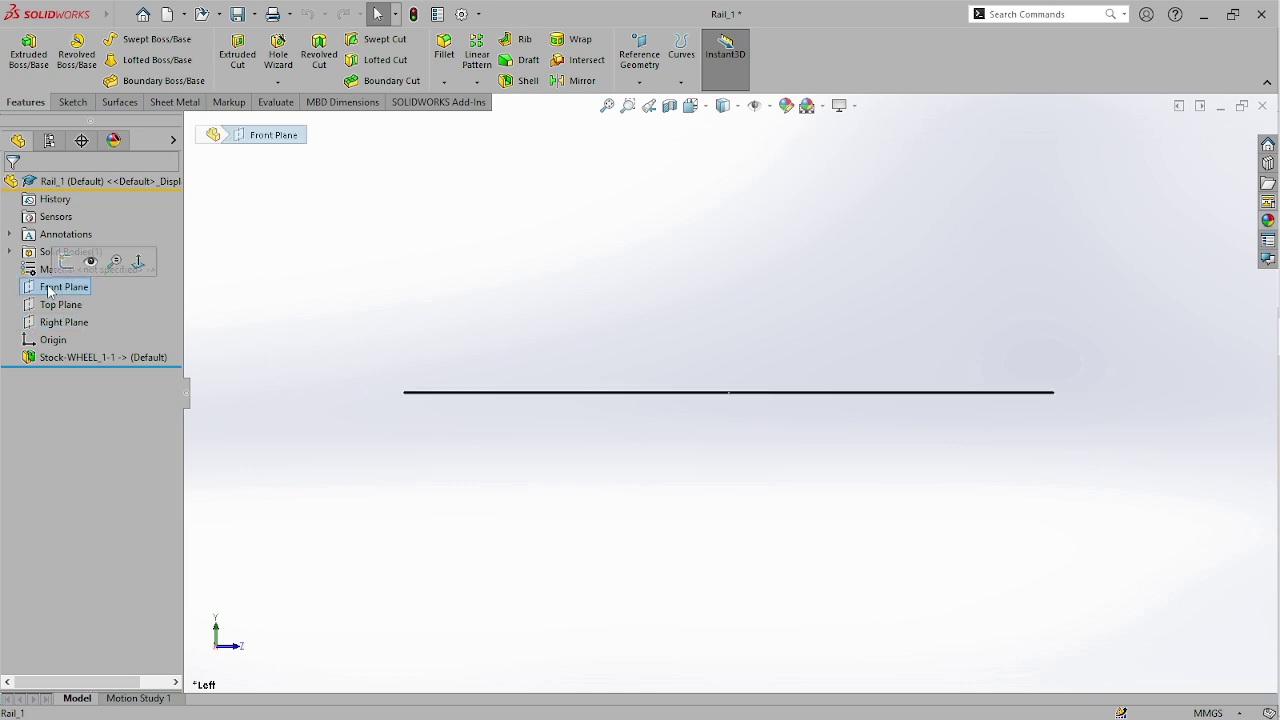
pyautogui.click(70, 323)
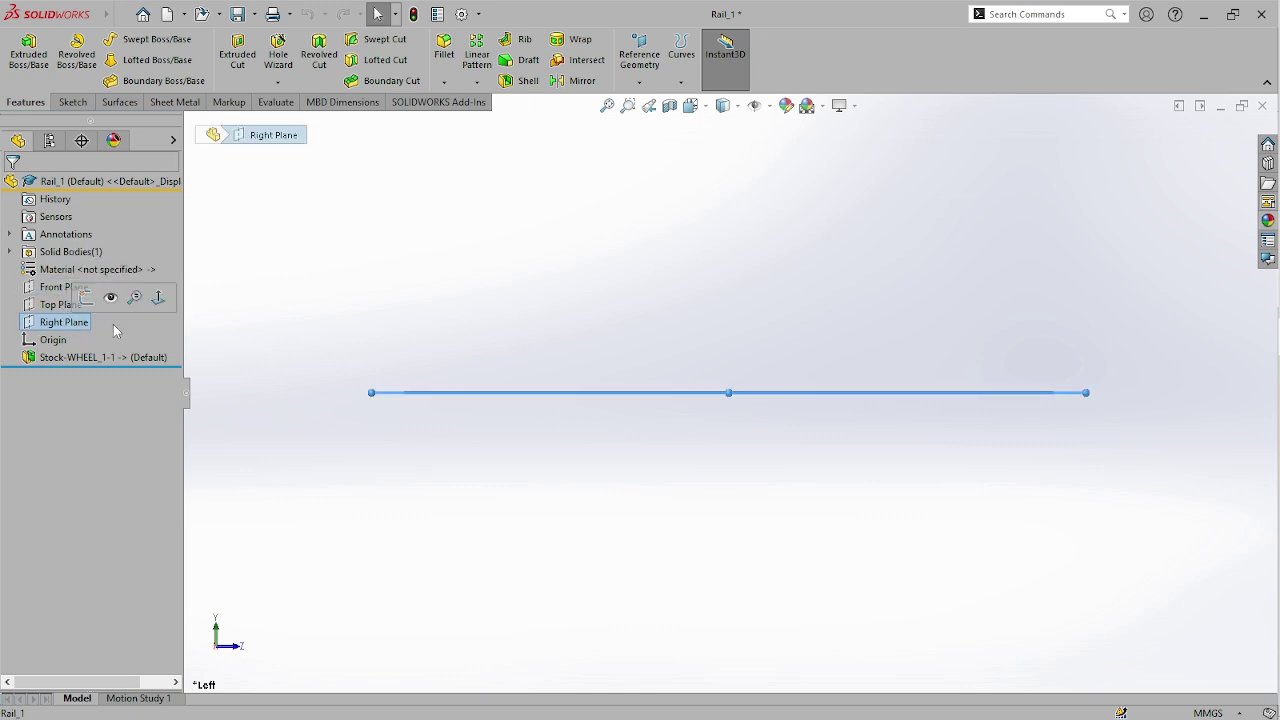
pyautogui.click(628, 105)
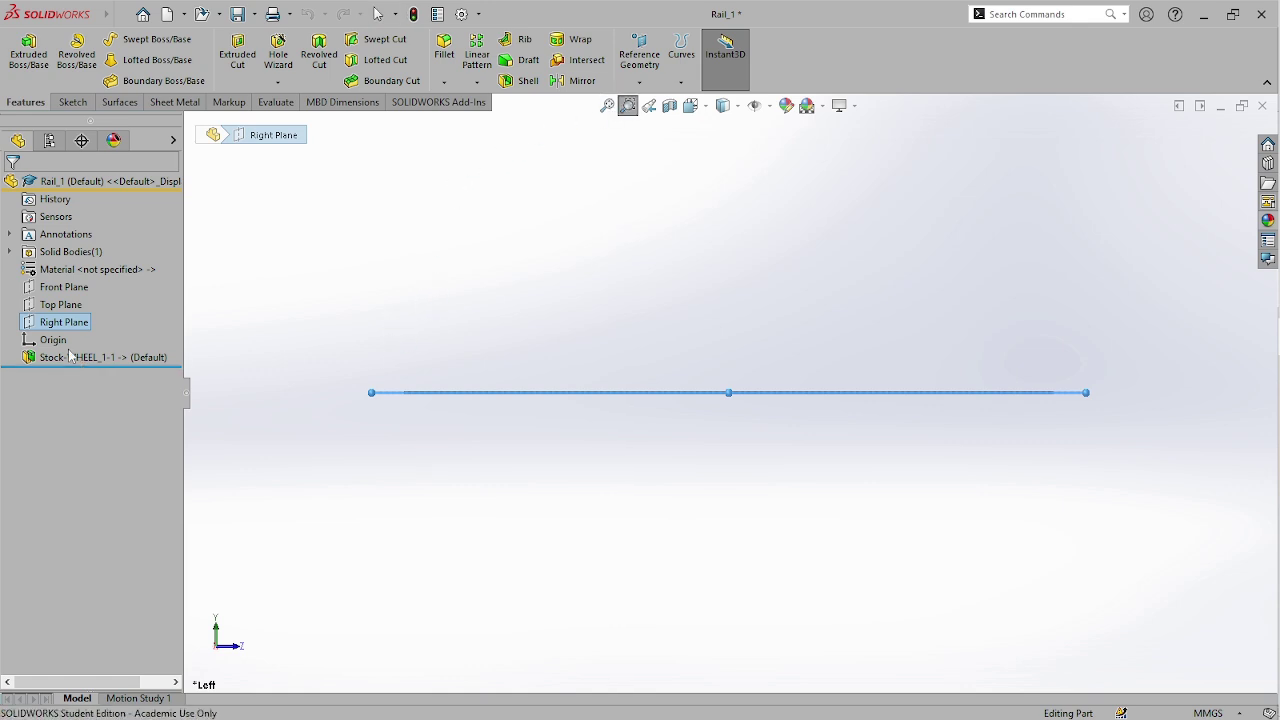
pyautogui.rightClick(62, 305)
pyautogui.click(65, 323)
pyautogui.rightClick(65, 323)
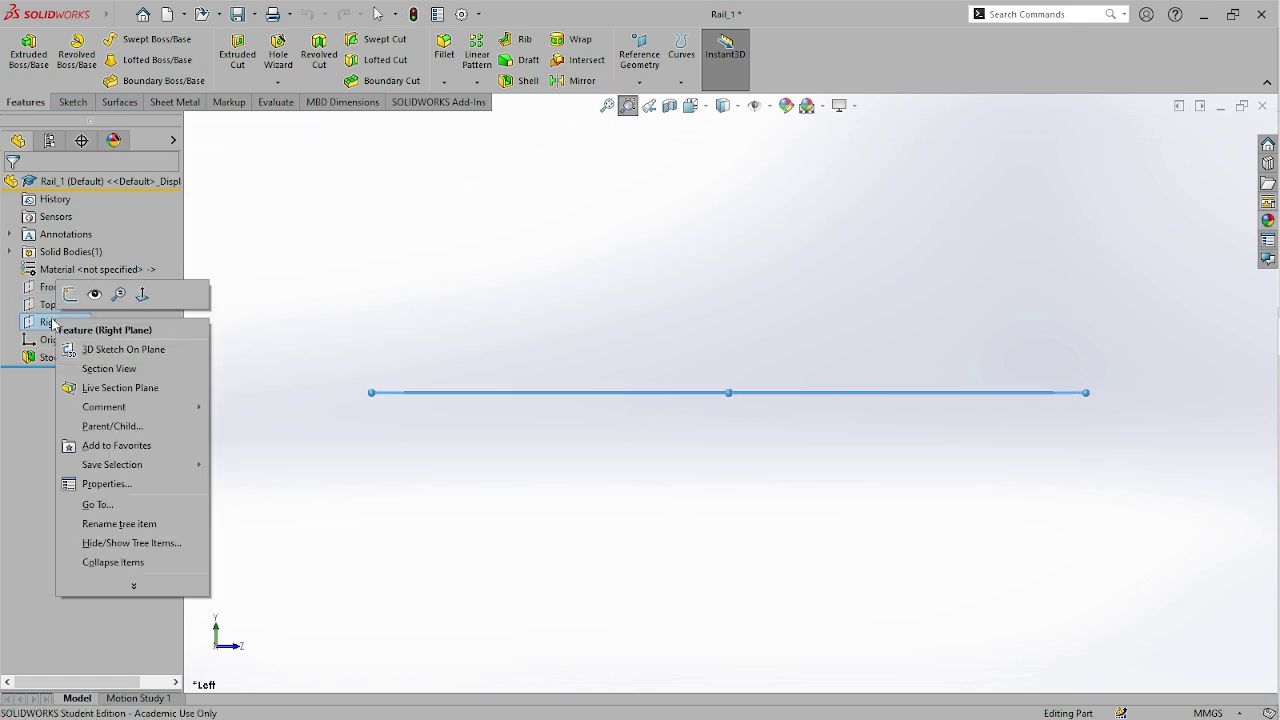
# - Start a sketch on Right Plane and draw a solid midpoint line from near the origin
pyautogui.click(148, 292)
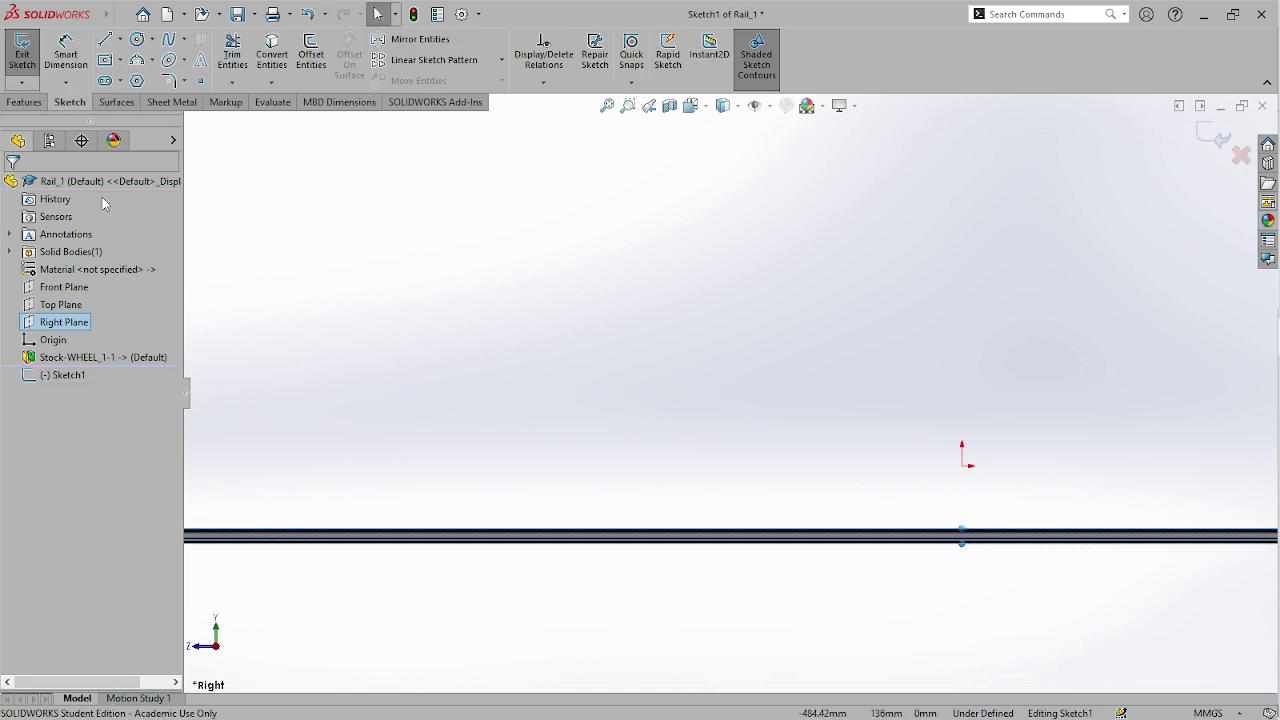
pyautogui.click(120, 42)
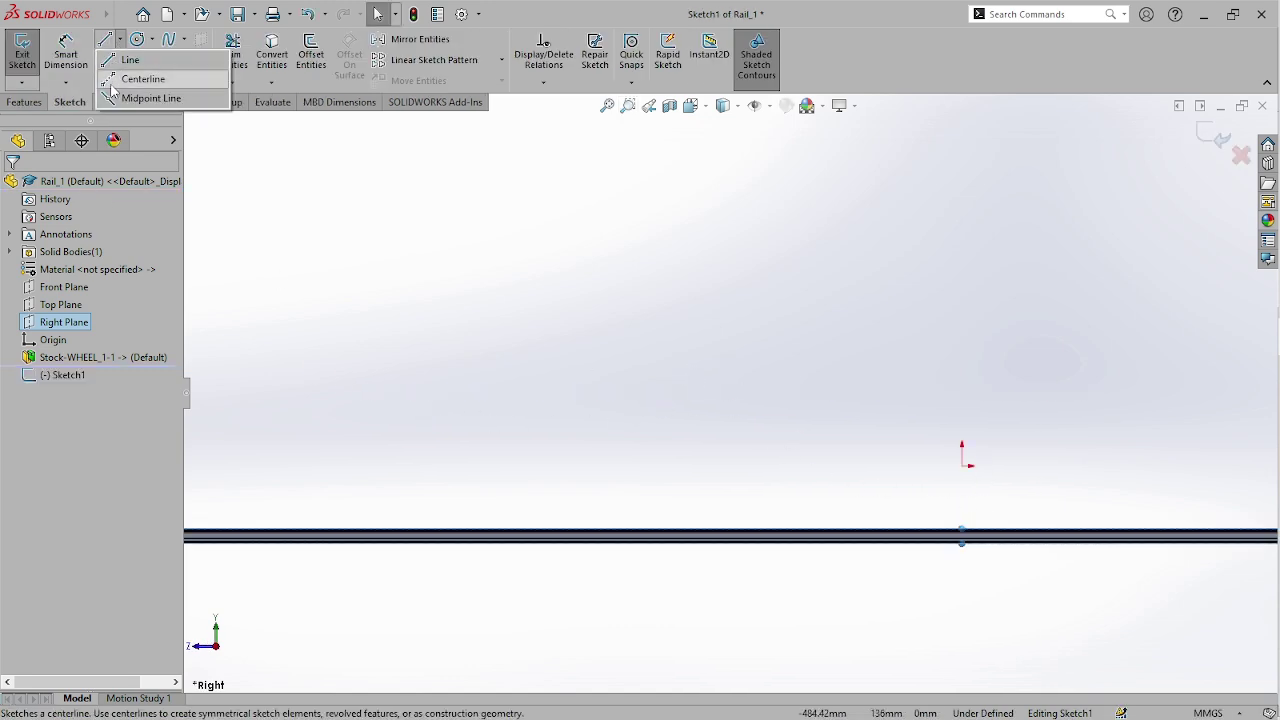
pyautogui.click(118, 82)
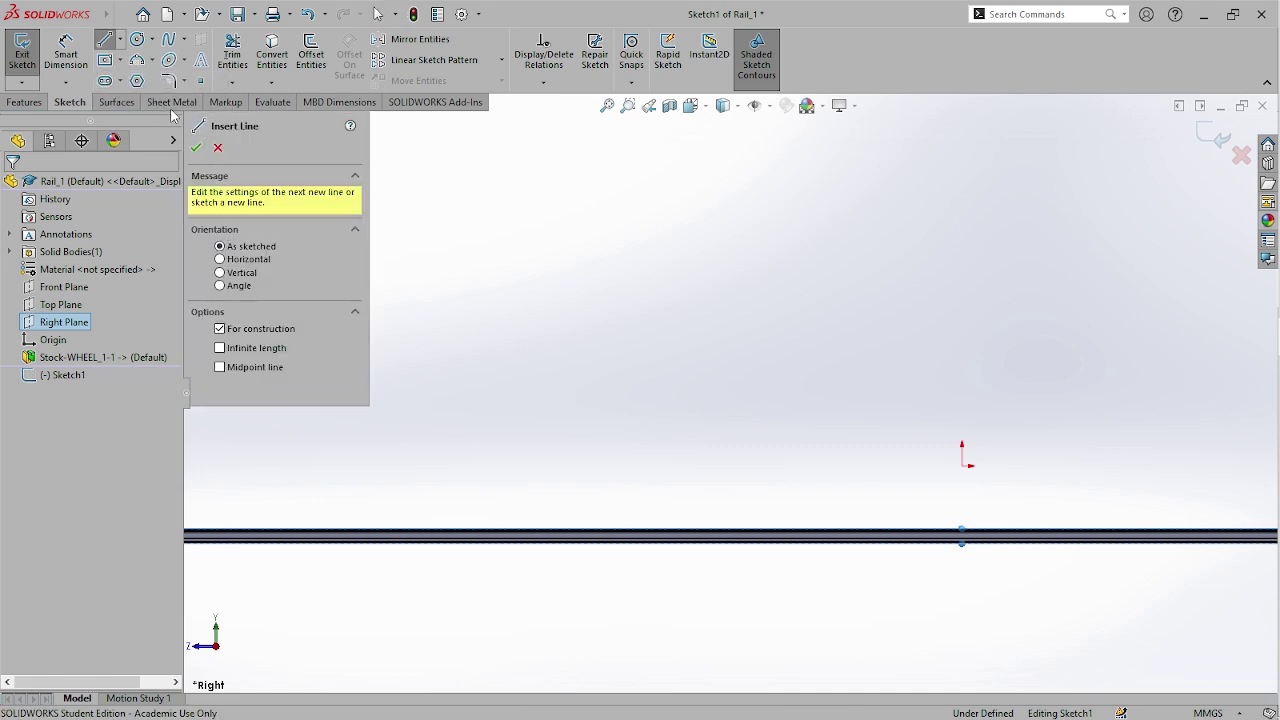
pyautogui.click(222, 330)
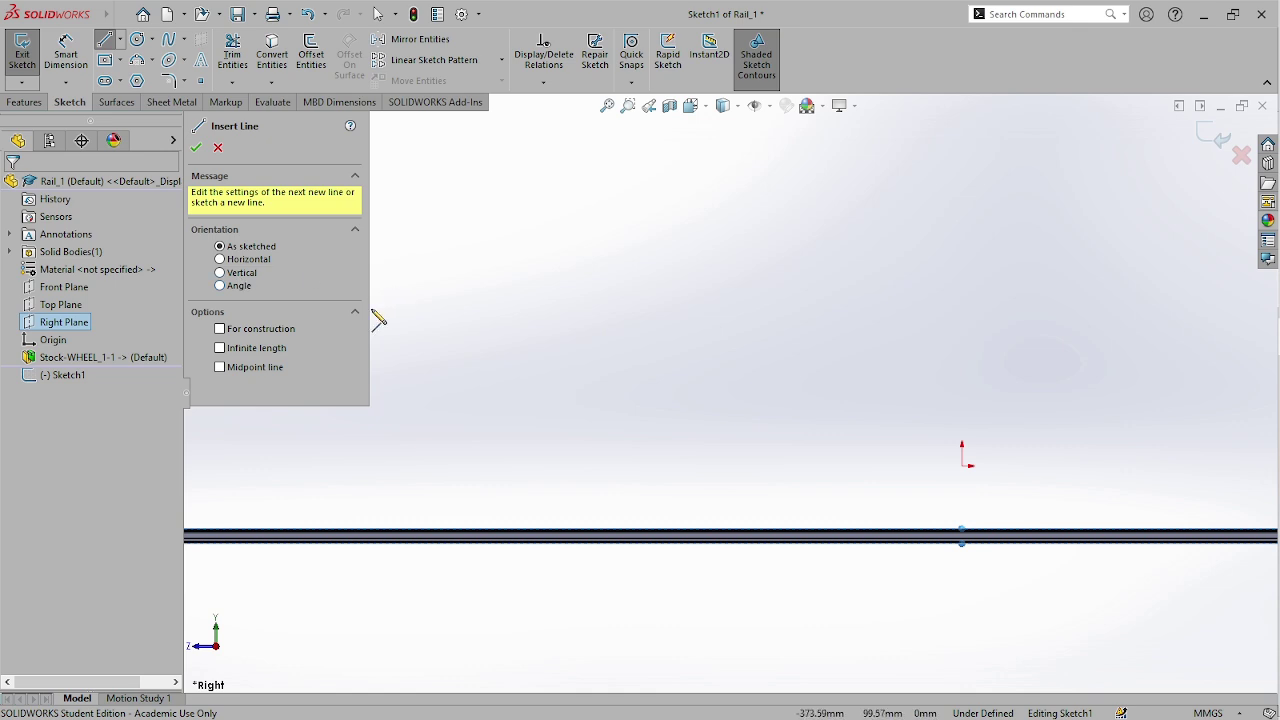
pyautogui.click(220, 367)
pyautogui.scroll(3, 970, 448)
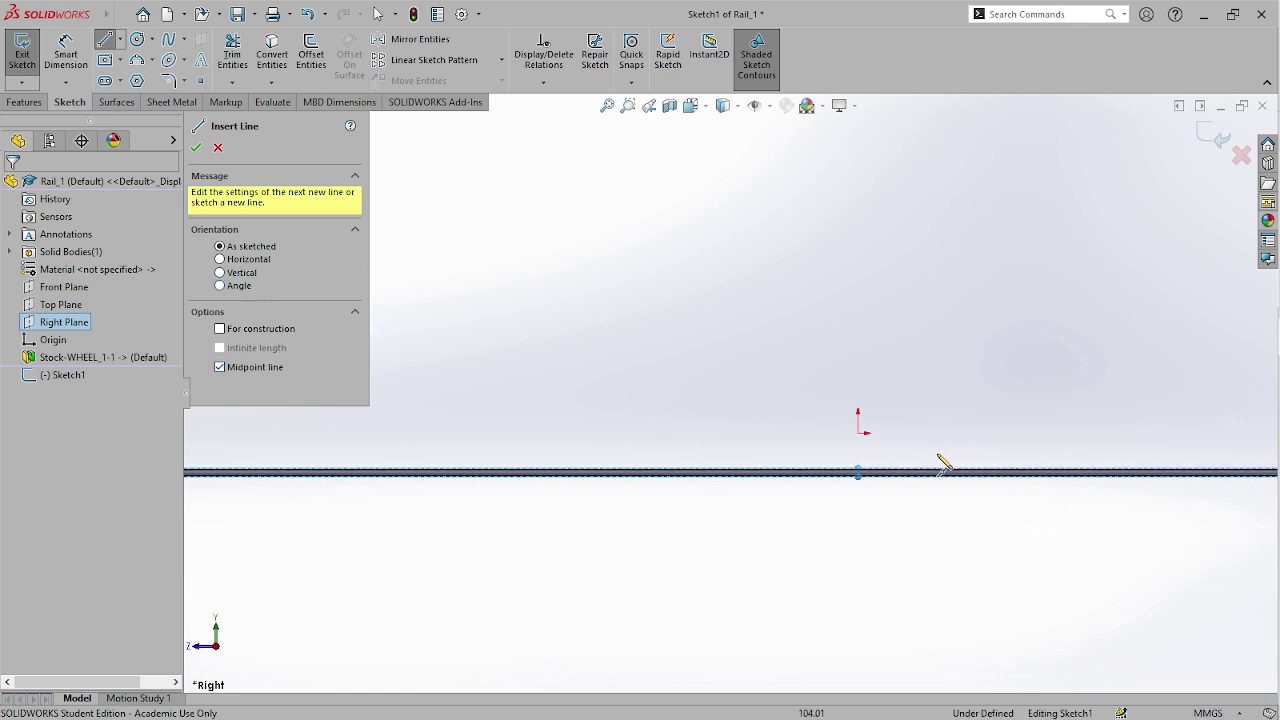
pyautogui.click(857, 440)
pyautogui.press('f')
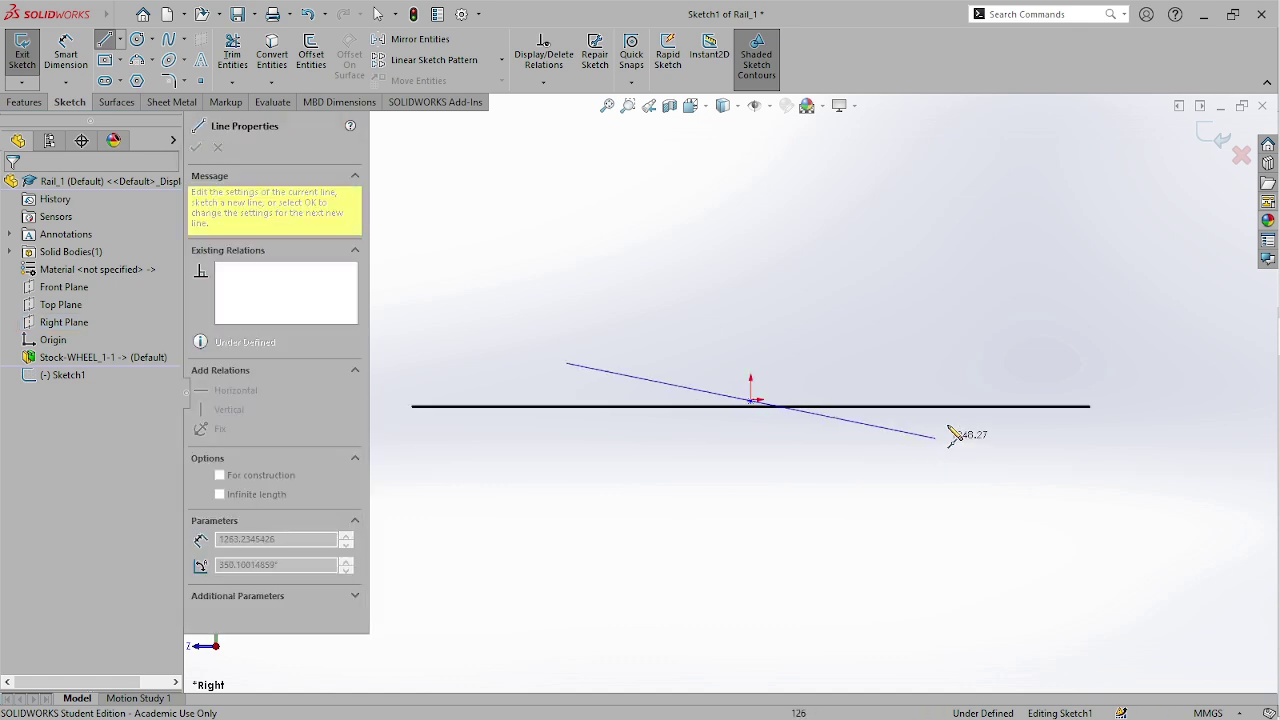
pyautogui.click(1139, 386)
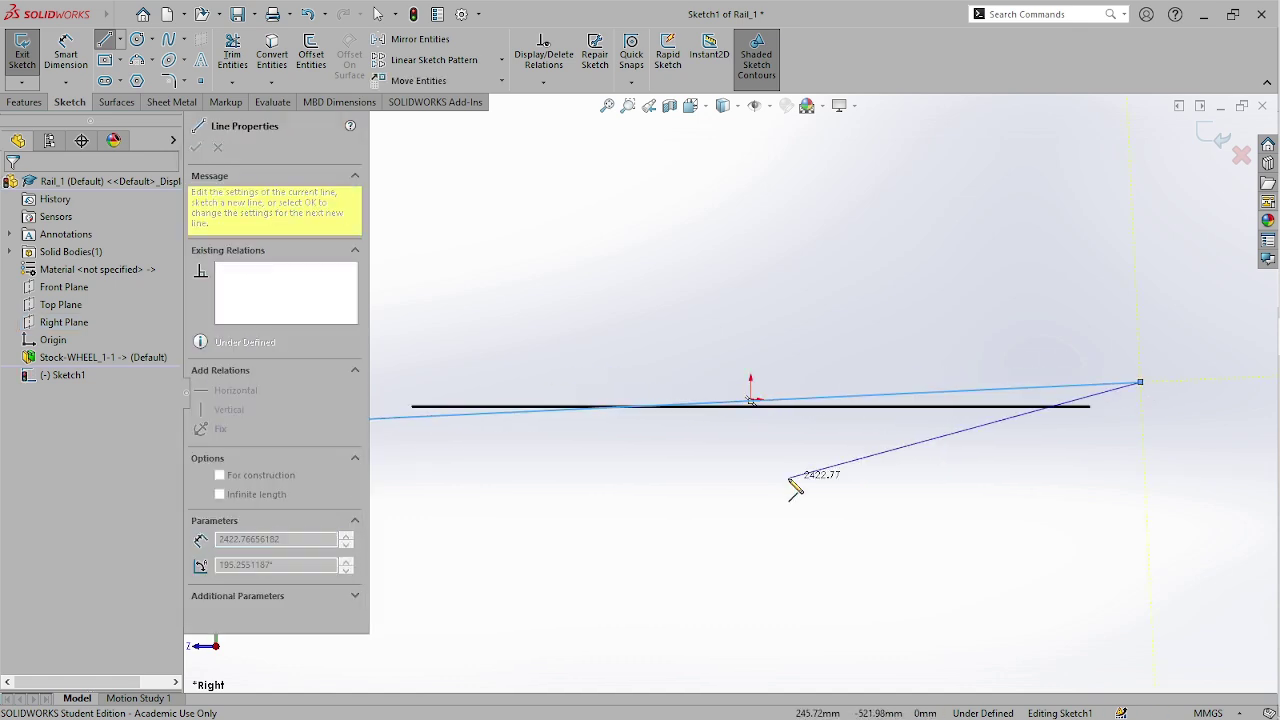
pyautogui.press('Escape')
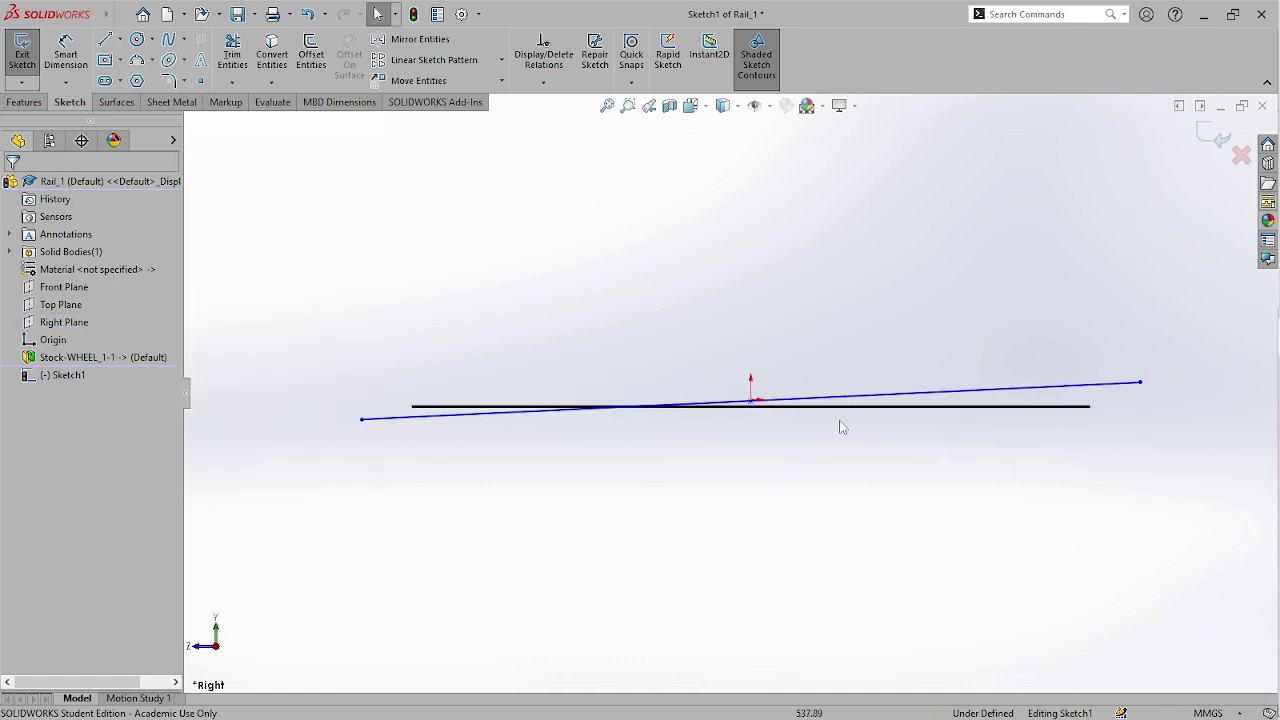
# - Make the line horizontal and drag it down so its midpoint sits beside the origin
pyautogui.click(898, 391)
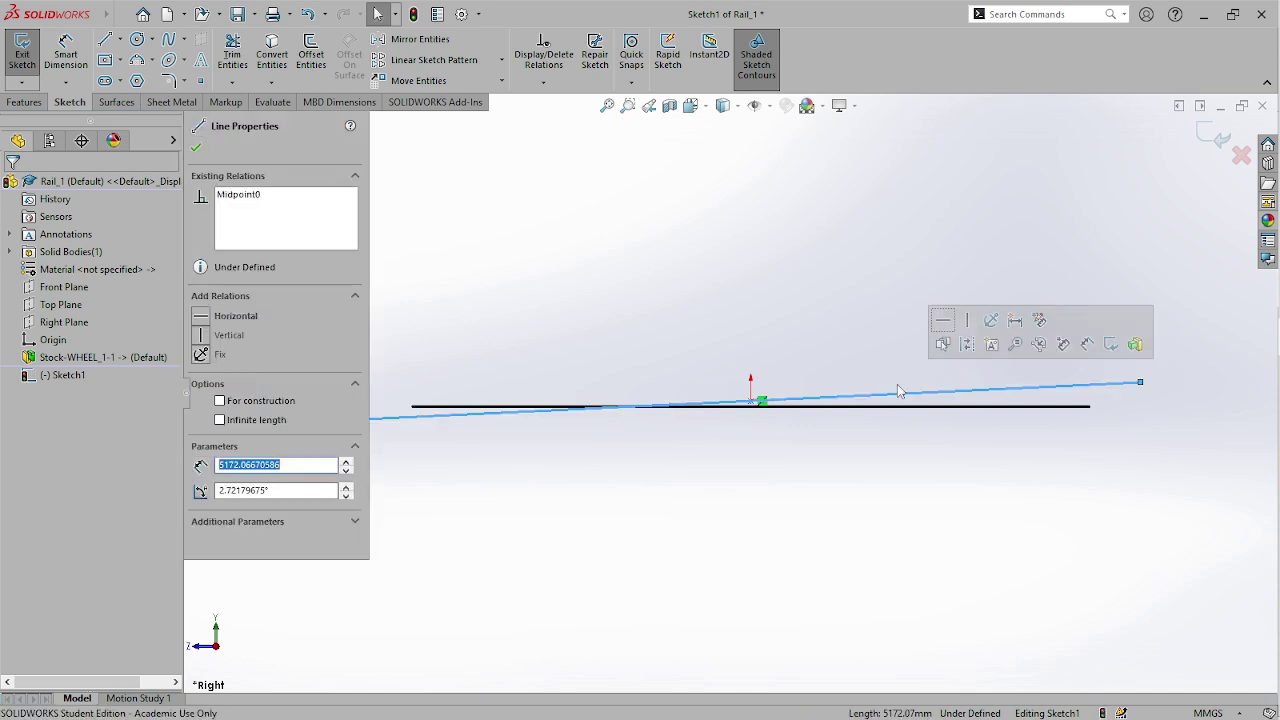
pyautogui.click(943, 324)
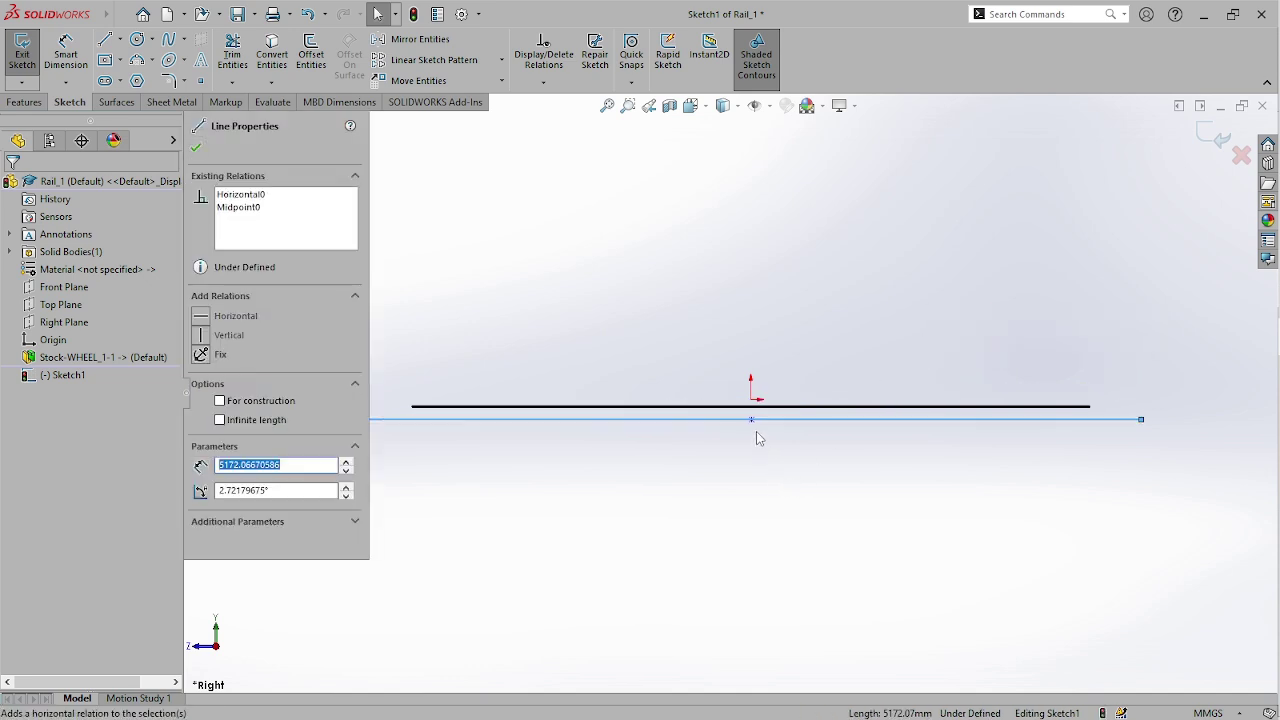
pyautogui.moveTo(752, 420); pyautogui.dragTo(754, 360)
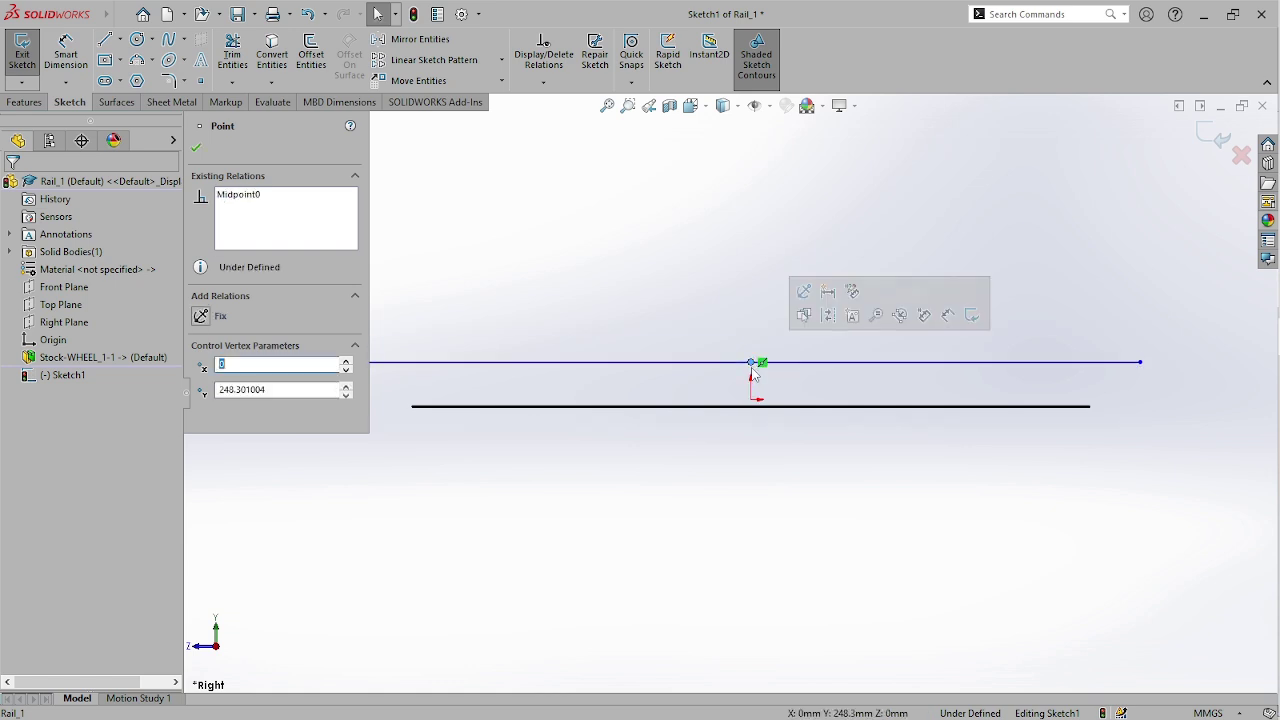
pyautogui.scroll(-5, 752, 365)
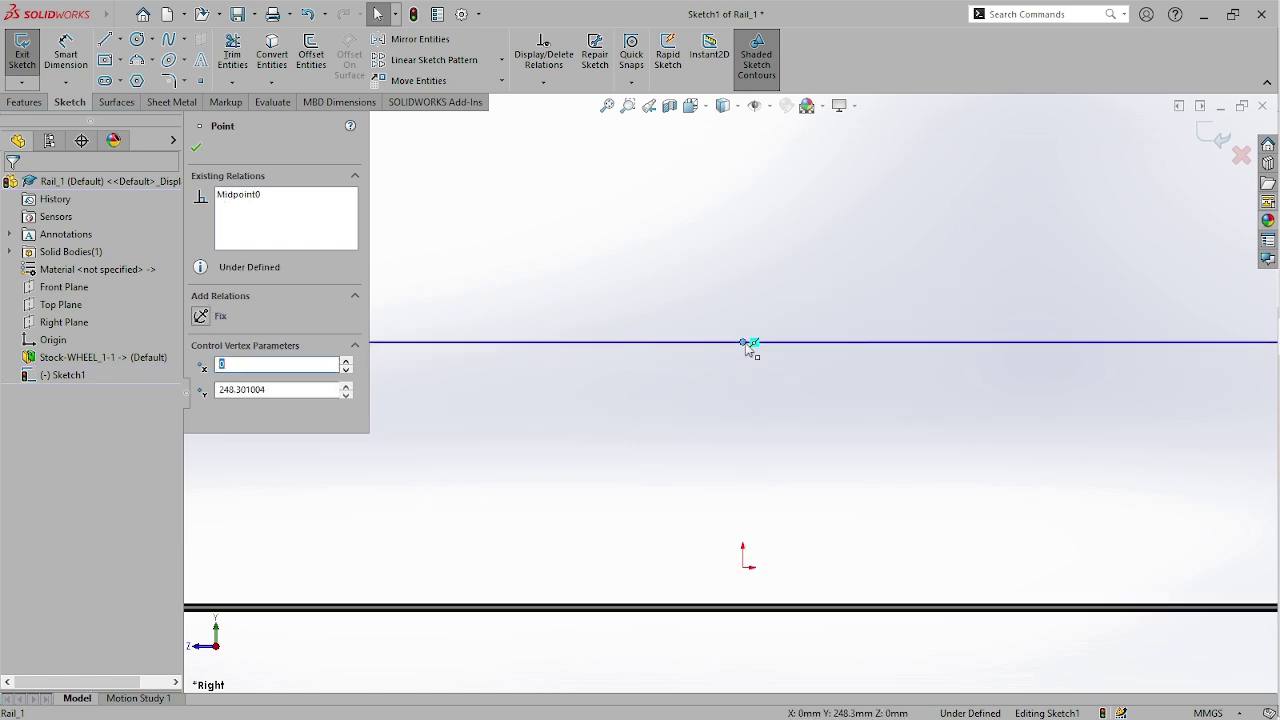
pyautogui.moveTo(748, 344); pyautogui.dragTo(745, 588)
# - Dimension the line's midpoint 0.2 mm from the origin
pyautogui.click(691, 528)
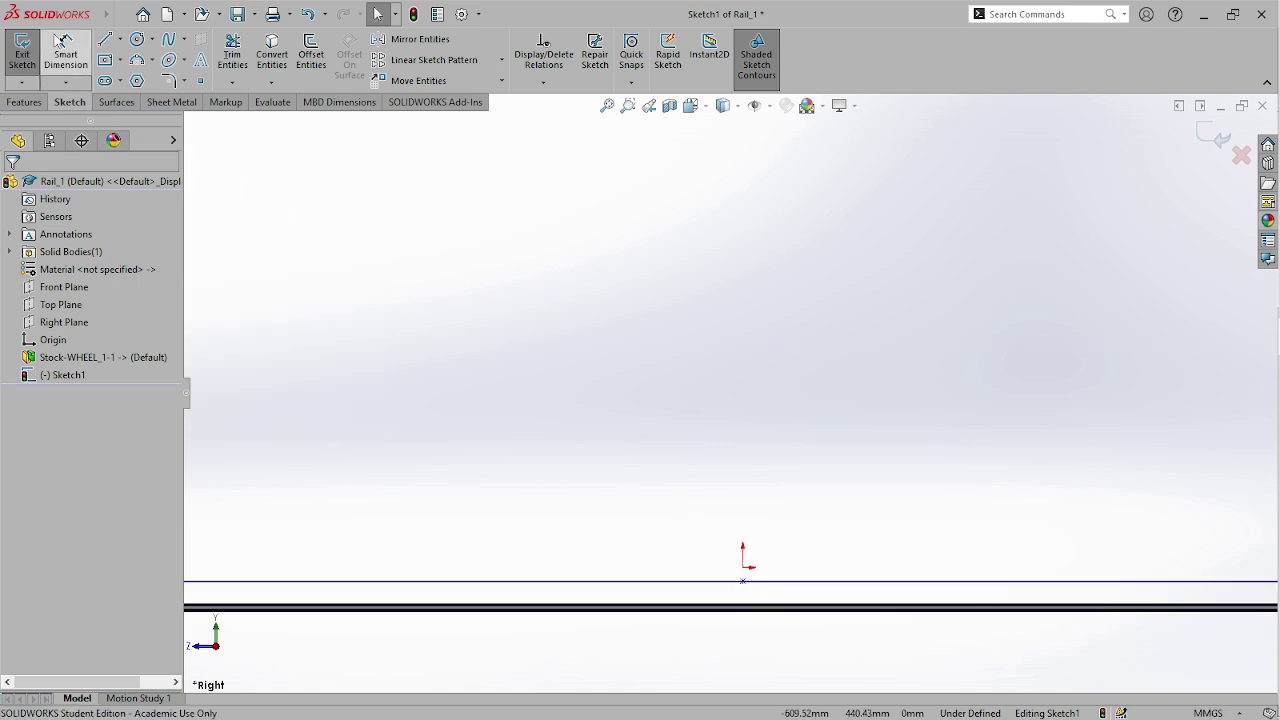
pyautogui.click(65, 45)
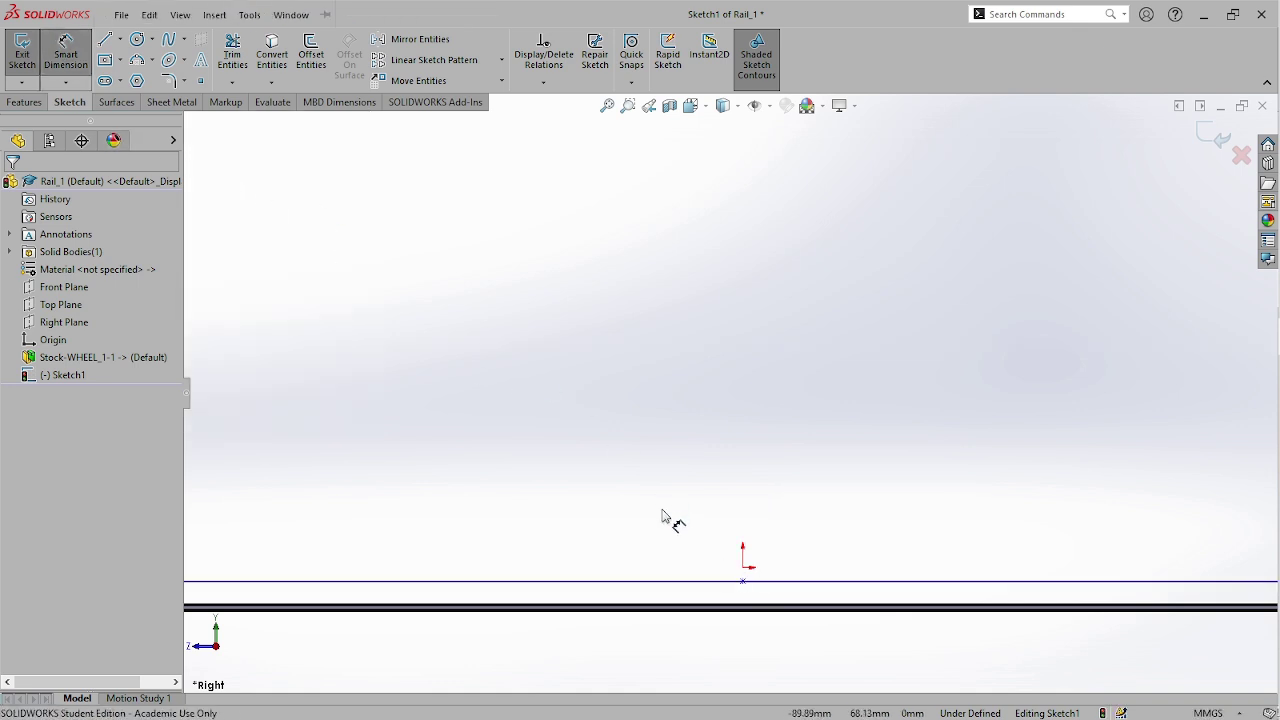
pyautogui.click(744, 584)
pyautogui.click(743, 569)
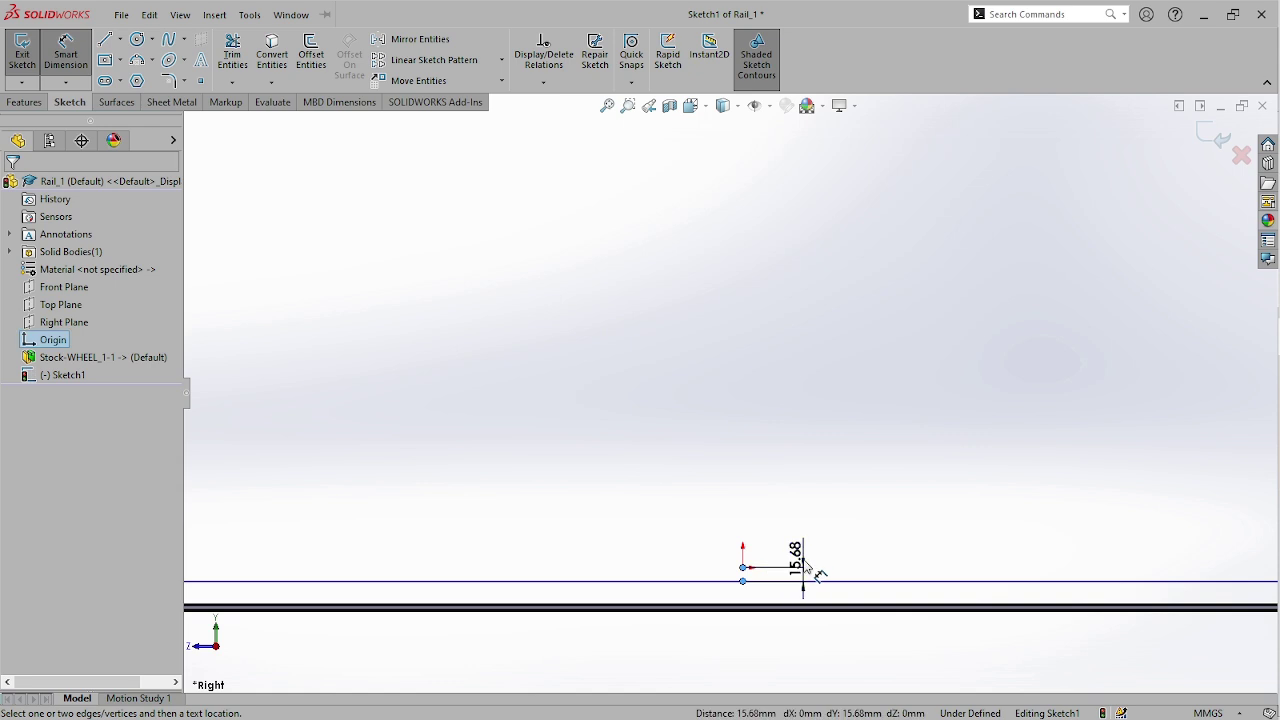
pyautogui.click(812, 565)
pyautogui.write('0.2')
pyautogui.press('Return')
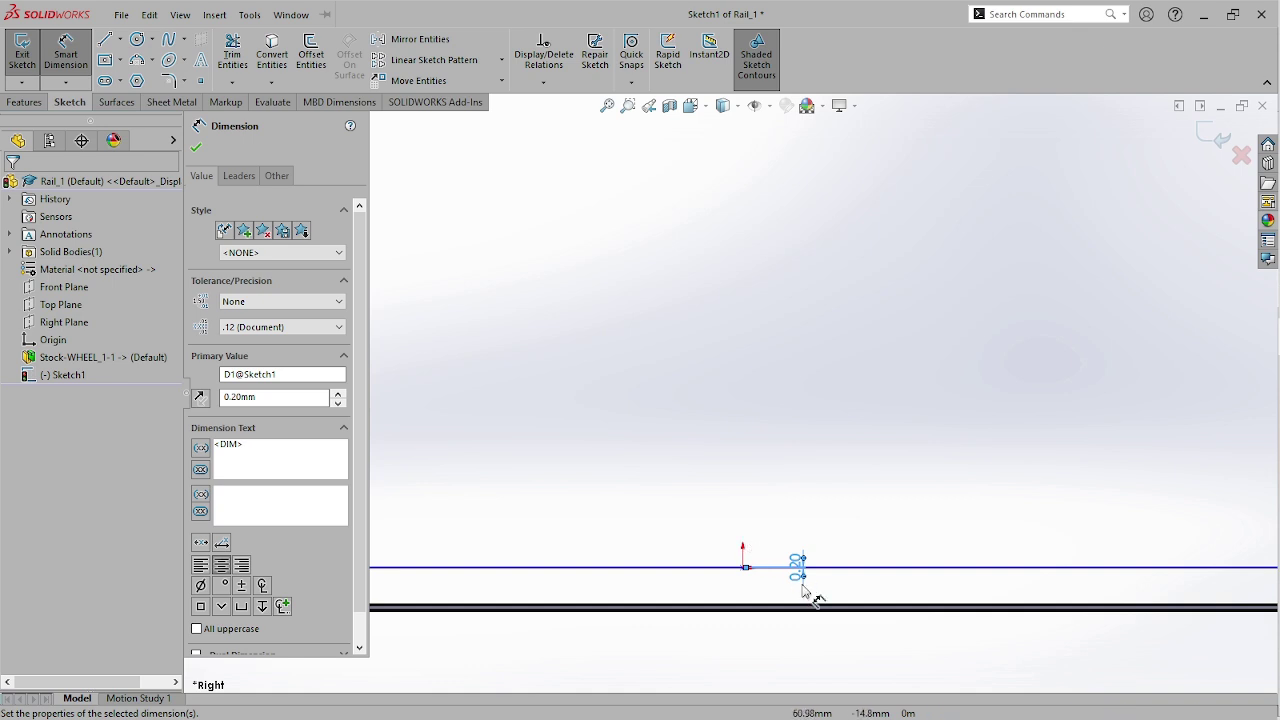
pyautogui.scroll(-5, 809, 594)
pyautogui.press('Escape')
# - Add Vertical relations: midpoint to origin, and right endpoint to the rail's end vertex
pyautogui.scroll(-3, 570, 513)
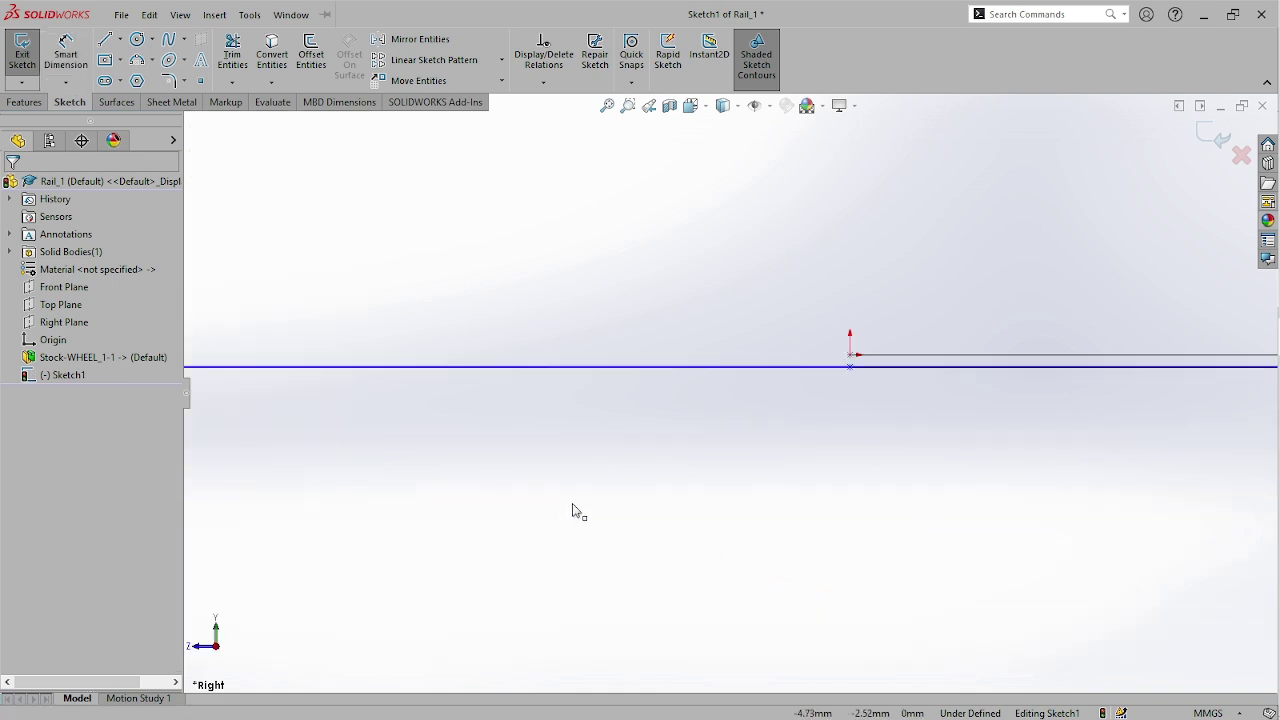
pyautogui.scroll(-2, 849, 391)
pyautogui.click(846, 319)
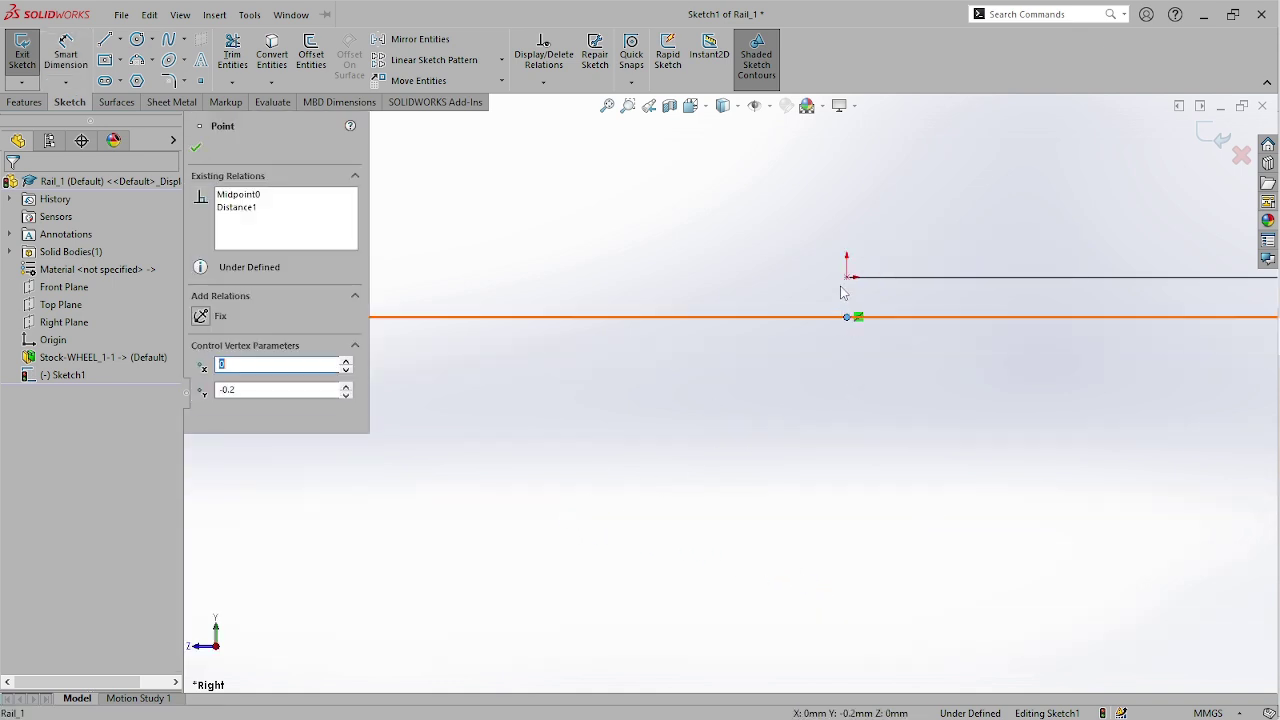
pyautogui.keyDown('ctrl'); pyautogui.click(847, 277); pyautogui.keyUp('ctrl')
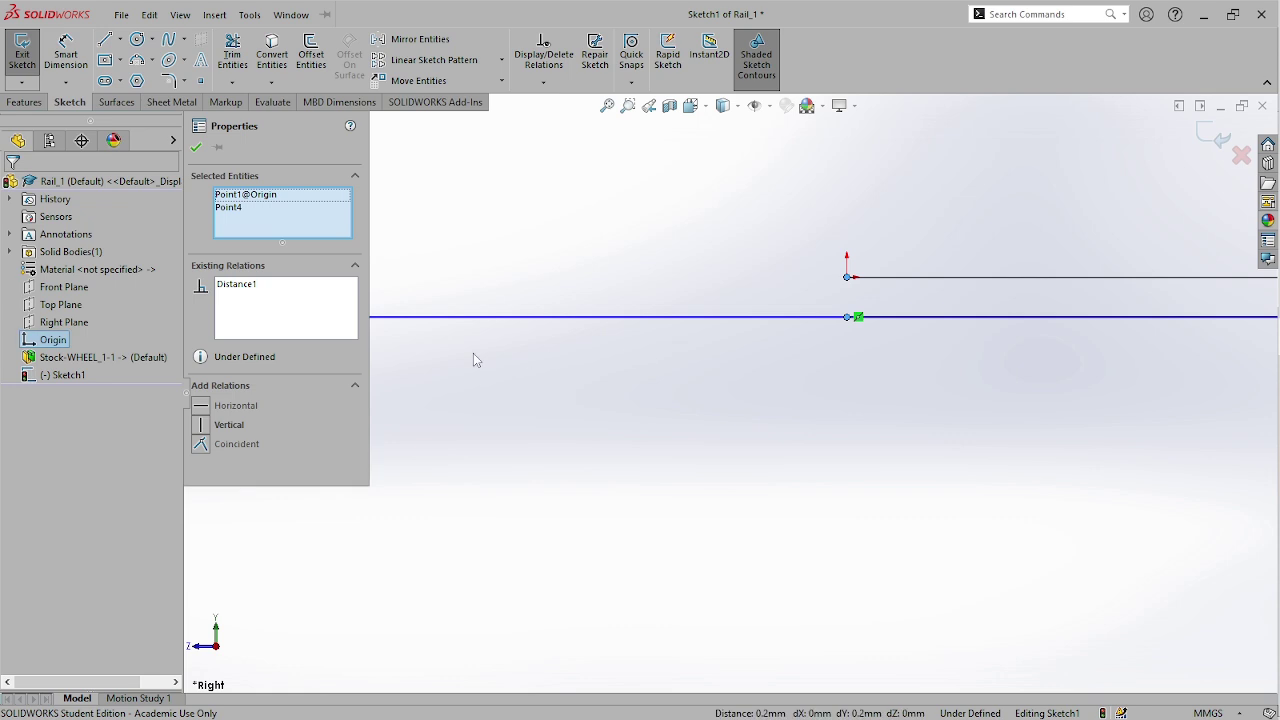
pyautogui.click(201, 424)
pyautogui.scroll(5, 788, 418)
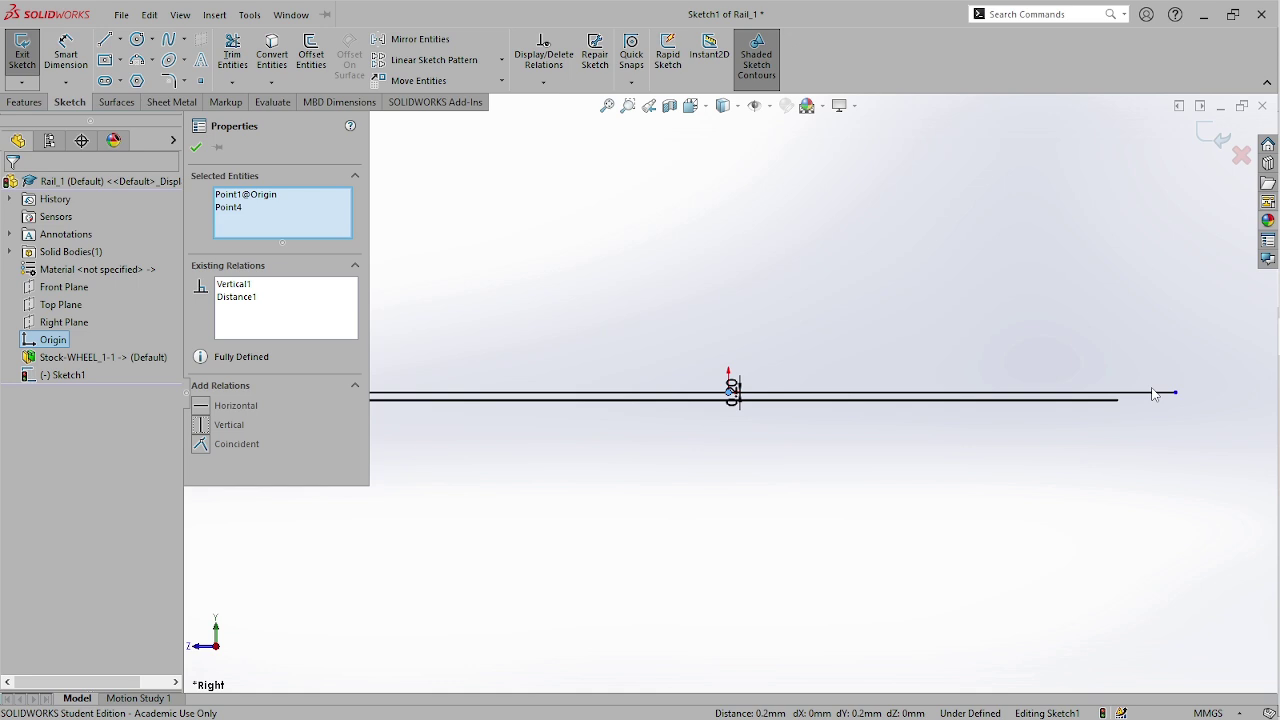
pyautogui.click(1175, 394)
pyautogui.scroll(-6, 1107, 408)
pyautogui.scroll(-6, 1046, 391)
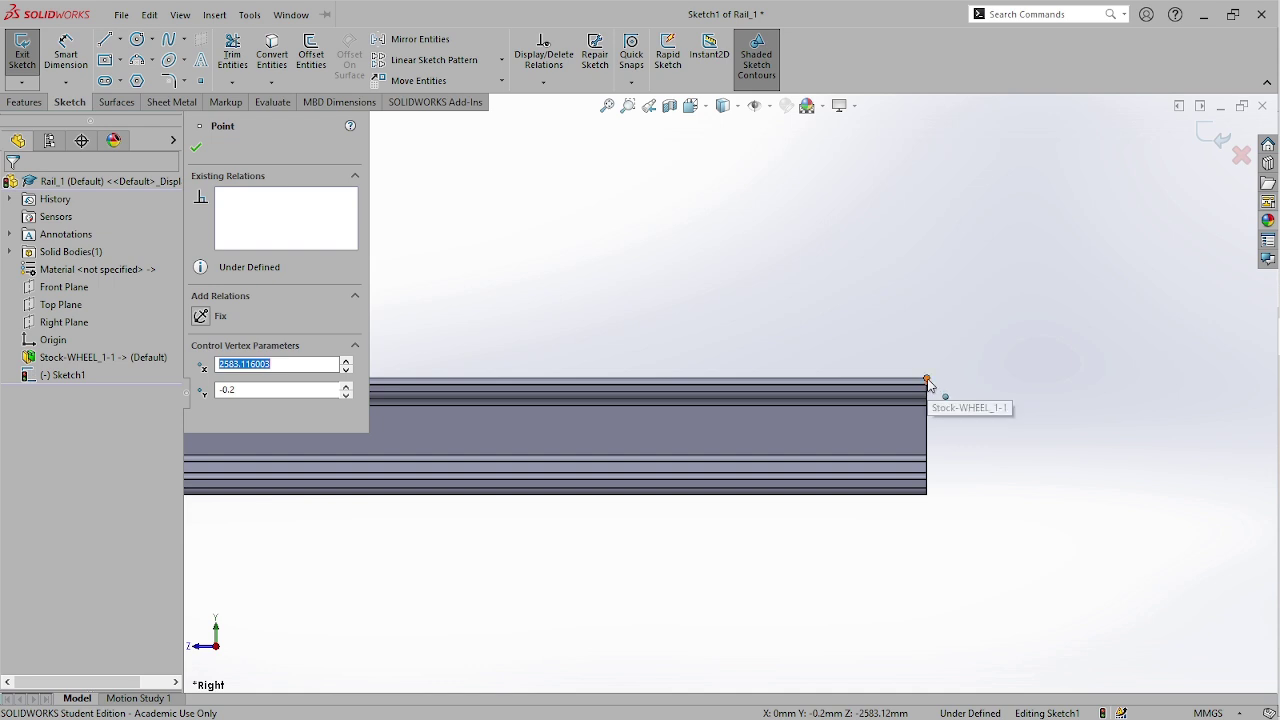
pyautogui.keyDown('ctrl'); pyautogui.click(928, 386); pyautogui.keyUp('ctrl')
pyautogui.click(222, 424)
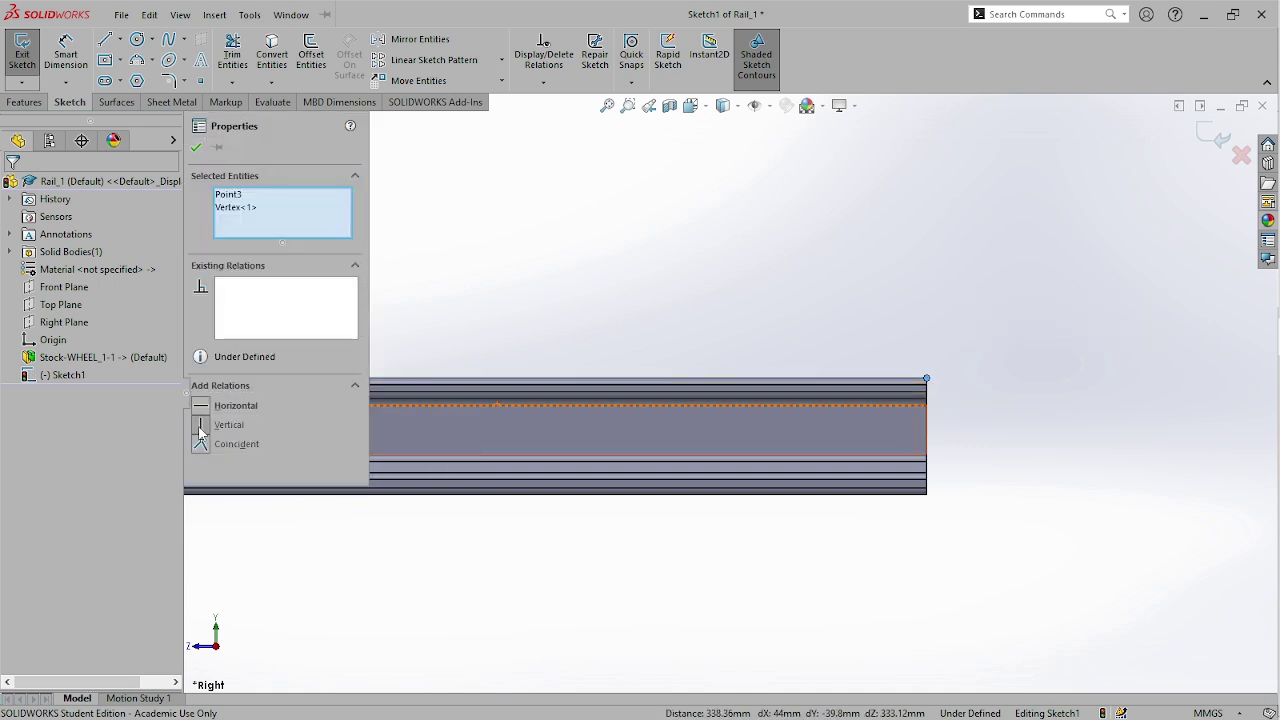
# - Exit the sketch, rename Sketch1 to 'Path anim', and save Rail_1 in isometric view
pyautogui.click(785, 318)
pyautogui.scroll(3, 785, 318)
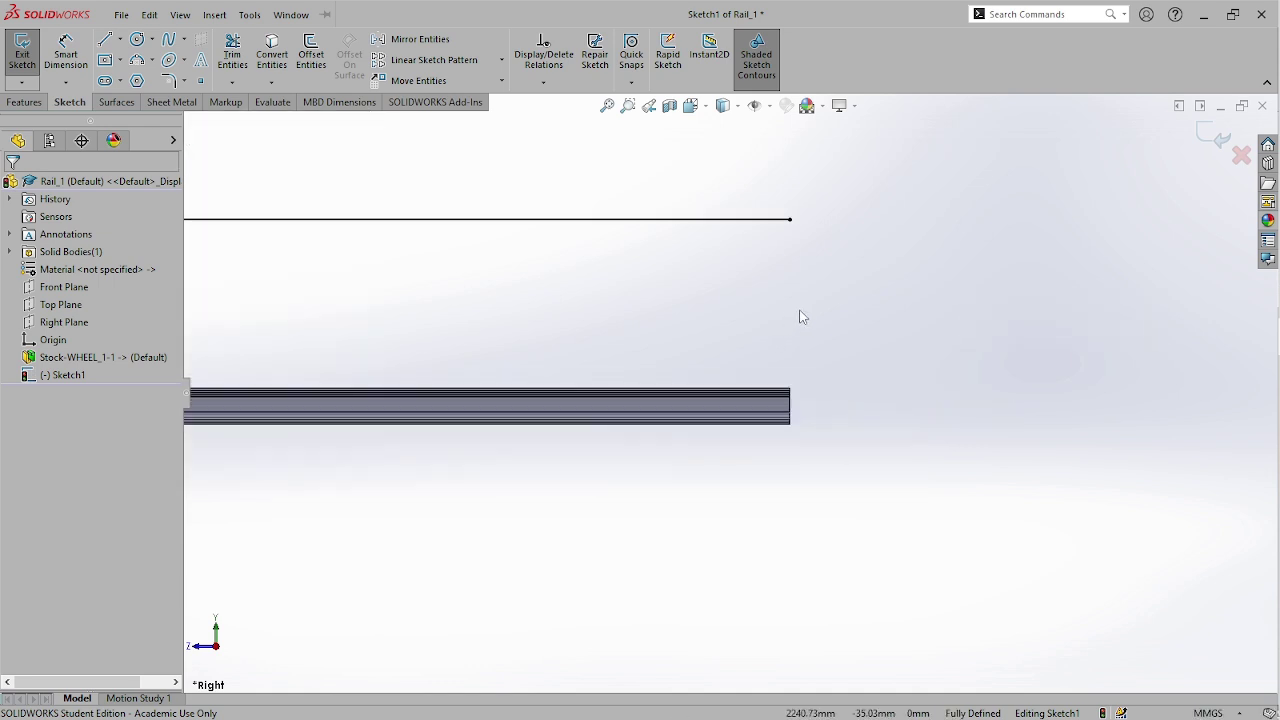
pyautogui.click(1212, 140)
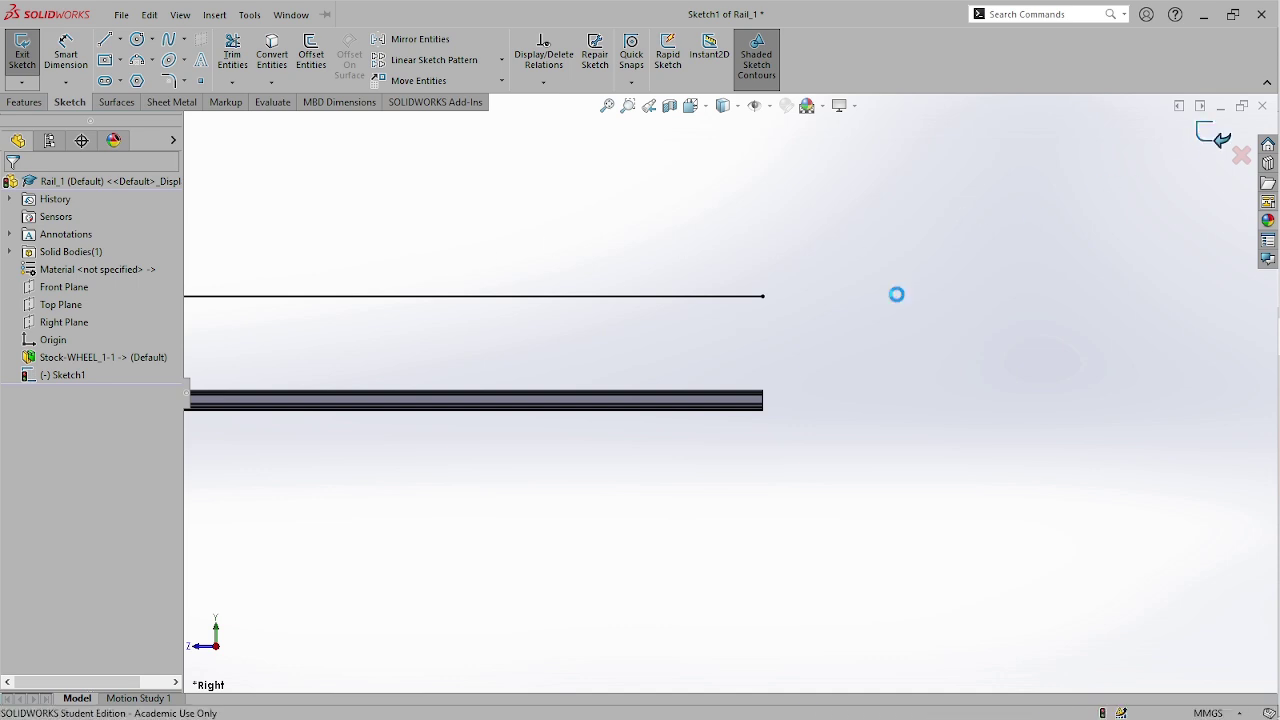
pyautogui.rightClick(60, 374)
pyautogui.click(134, 646)
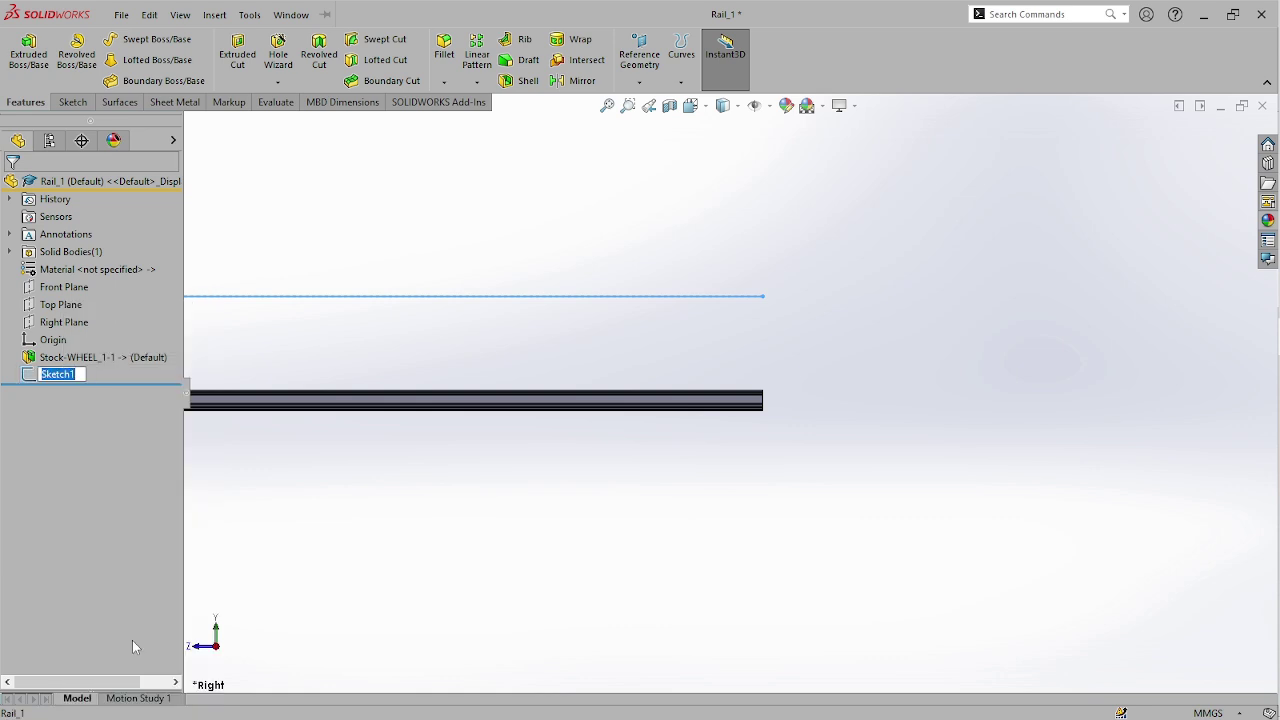
pyautogui.write('Path anim')
pyautogui.press('Return')
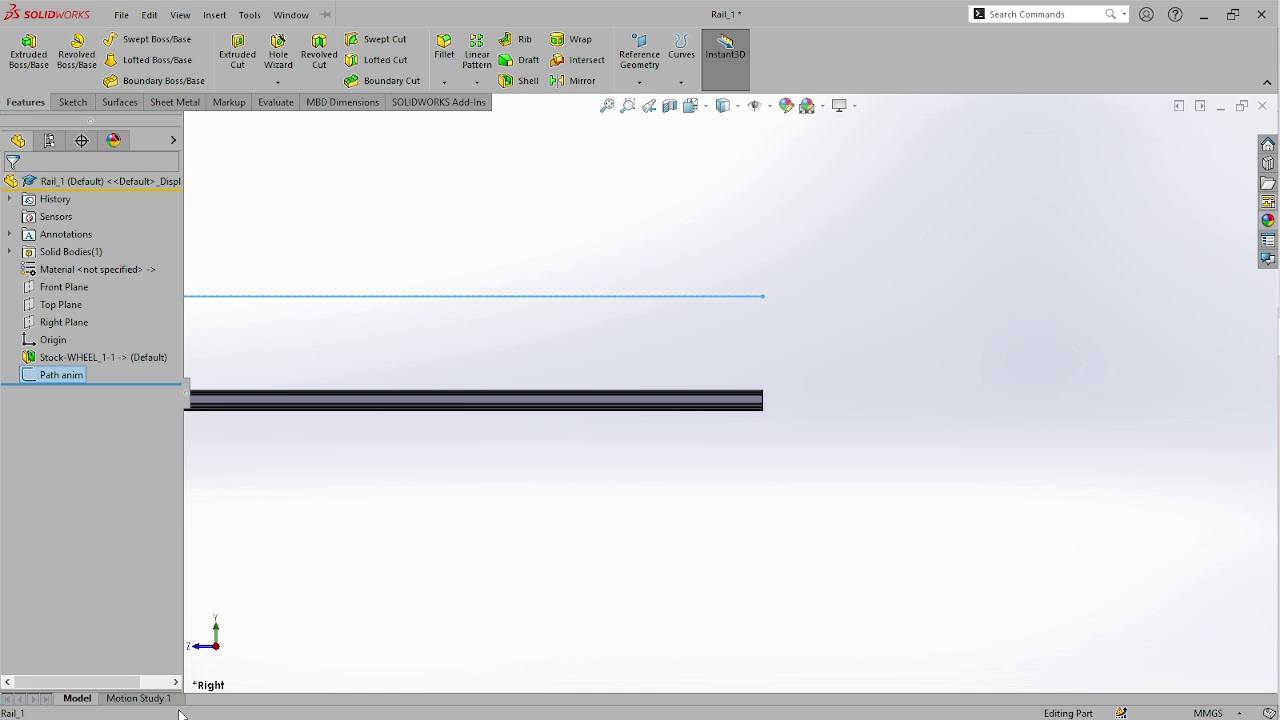
pyautogui.hotkey('ctrl', '7')
pyautogui.hotkey('ctrl', 's')
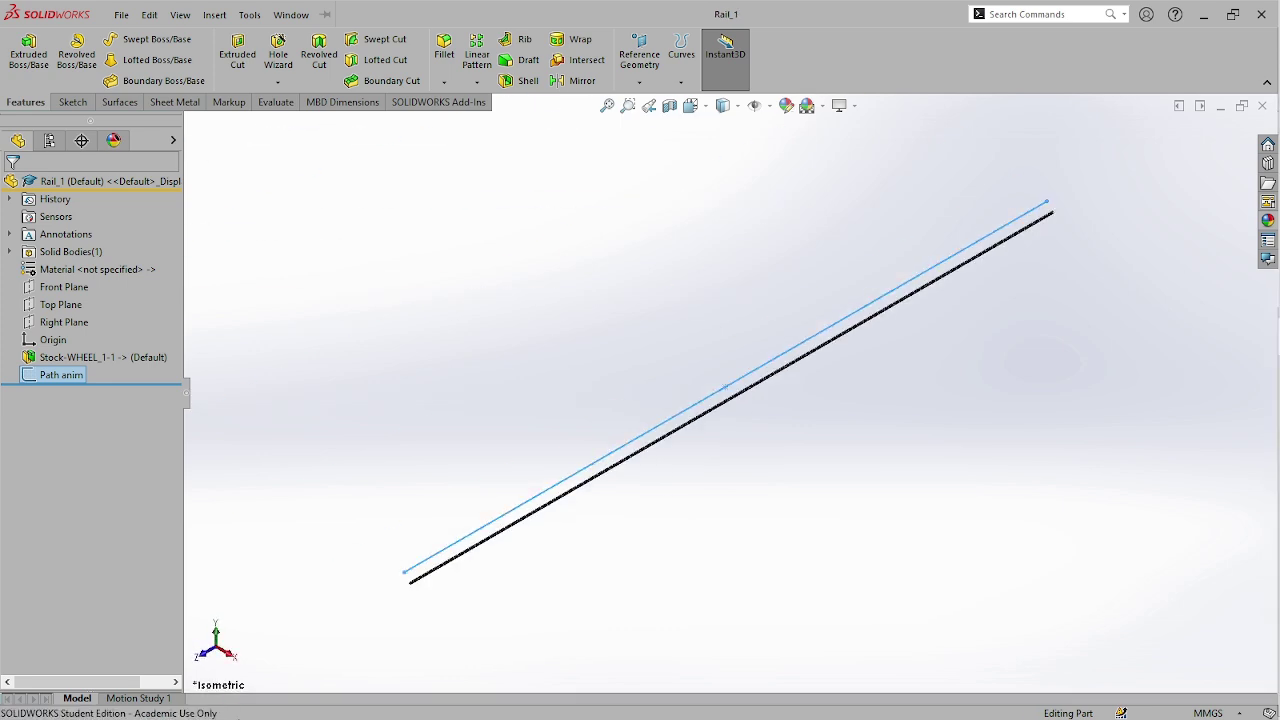
# - Switch to Actual_rail_animation, rebuild it, and orbit to view the path along the track
pyautogui.hotkey('ctrl', 'Tab')
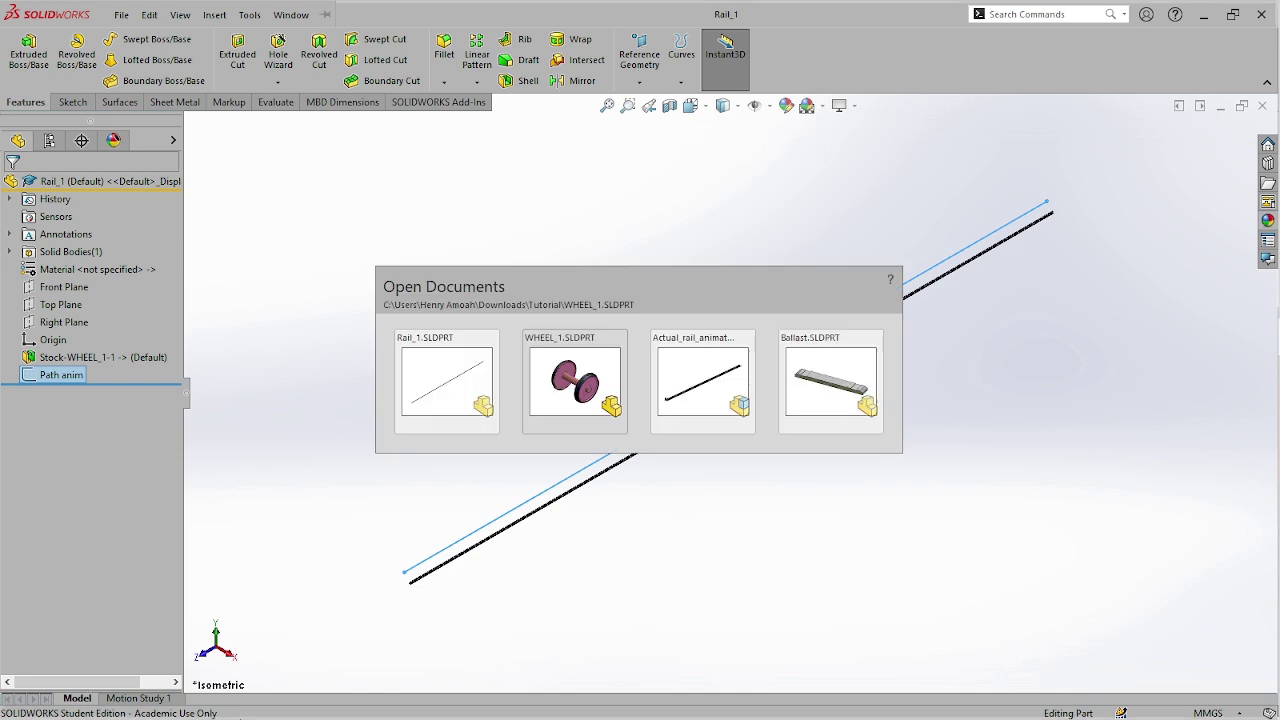
pyautogui.hotkey('ctrl', 'Tab')
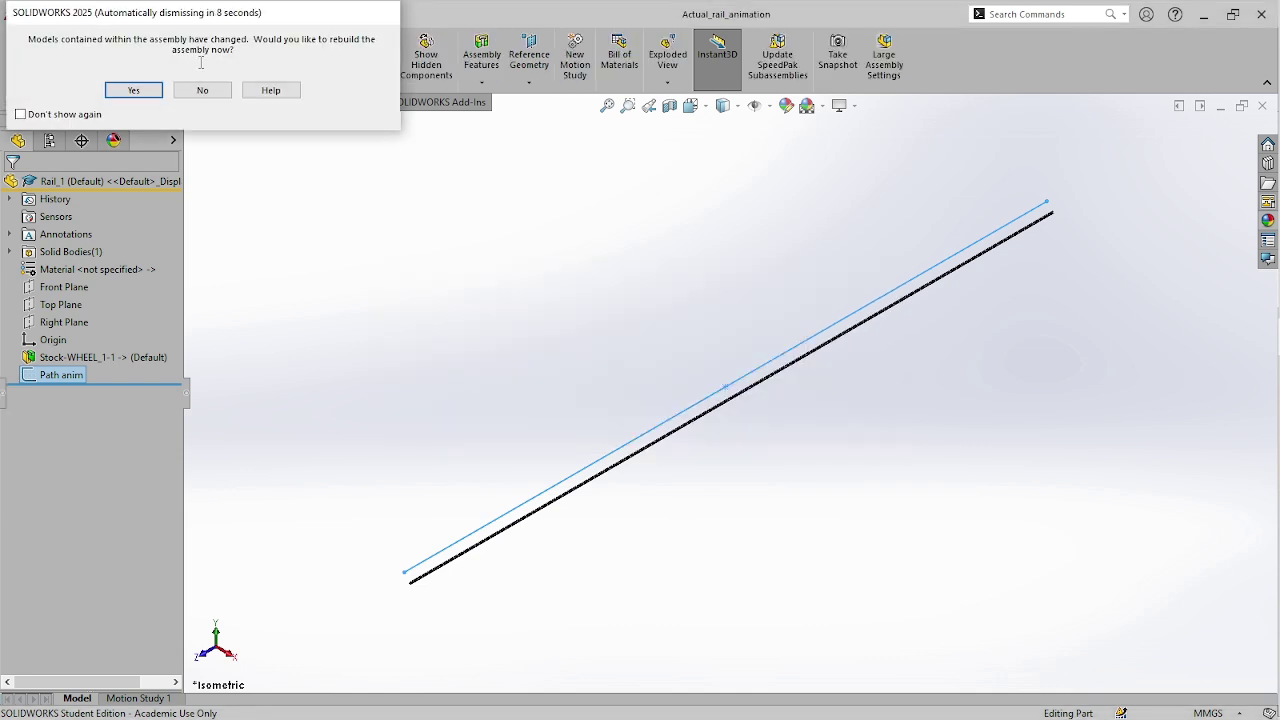
pyautogui.click(157, 92)
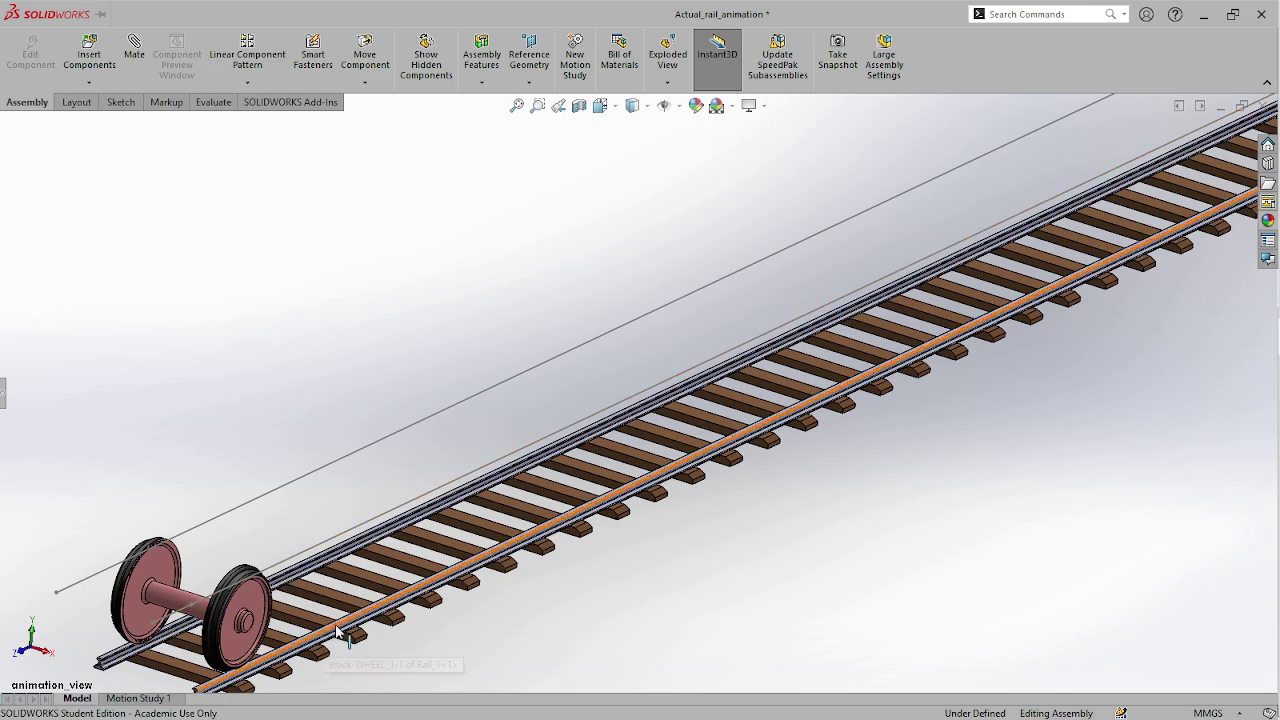
pyautogui.moveTo(330, 638); pyautogui.dragTo(410, 552, button='middle')
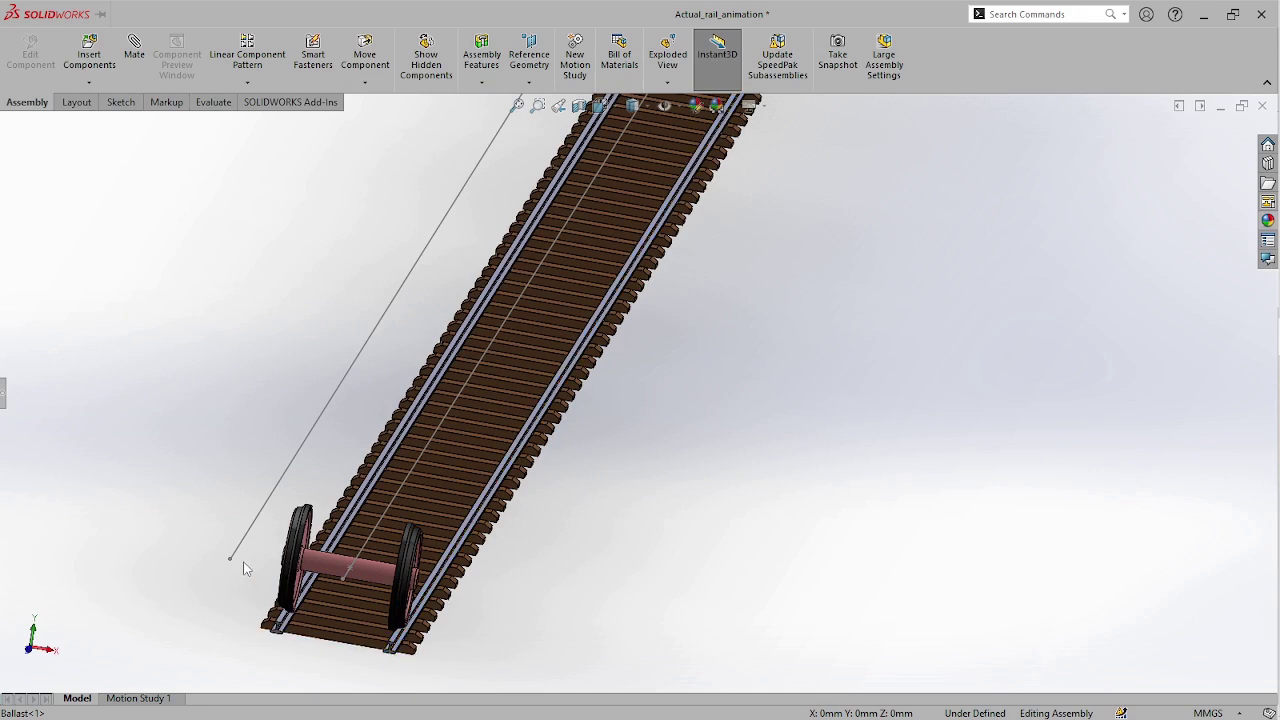
pyautogui.press('f')
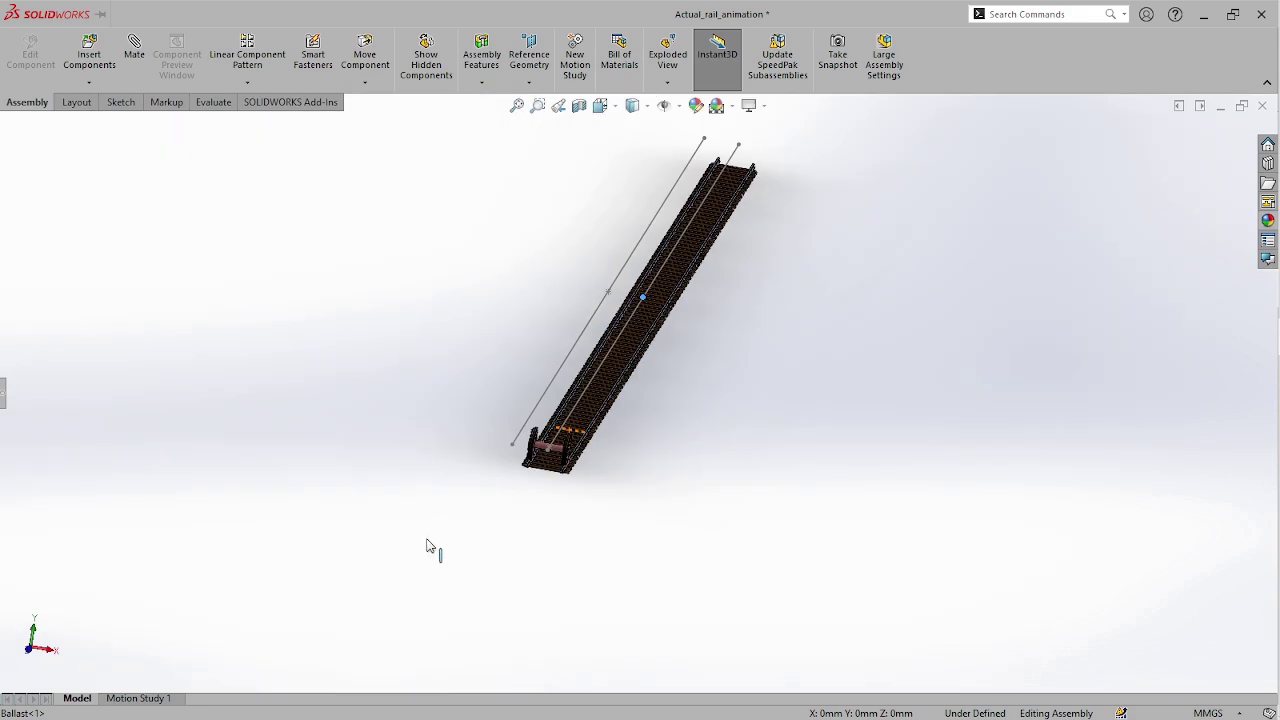
pyautogui.moveTo(426, 546); pyautogui.dragTo(511, 489, button='middle')
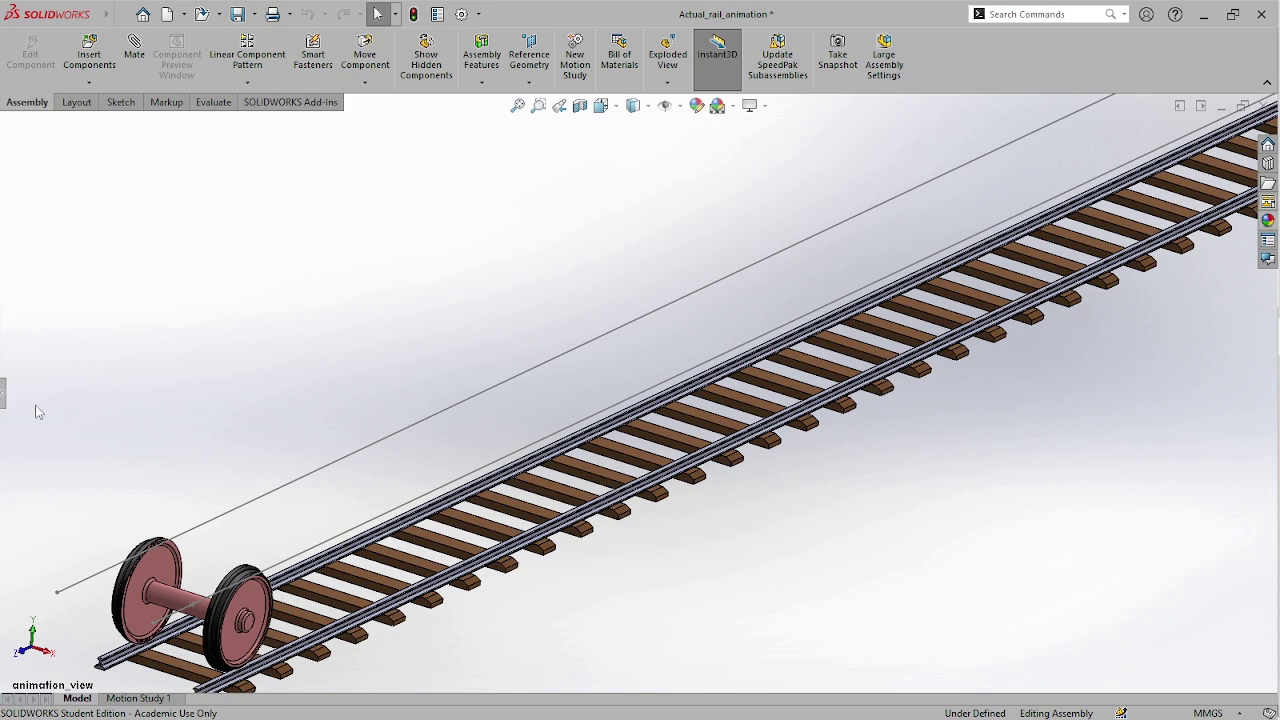
# - Add an advanced Path mate from the wheel's Animation point to the rail's Path anim line
pyautogui.click(4, 404)
pyautogui.scroll(3, 277, 571)
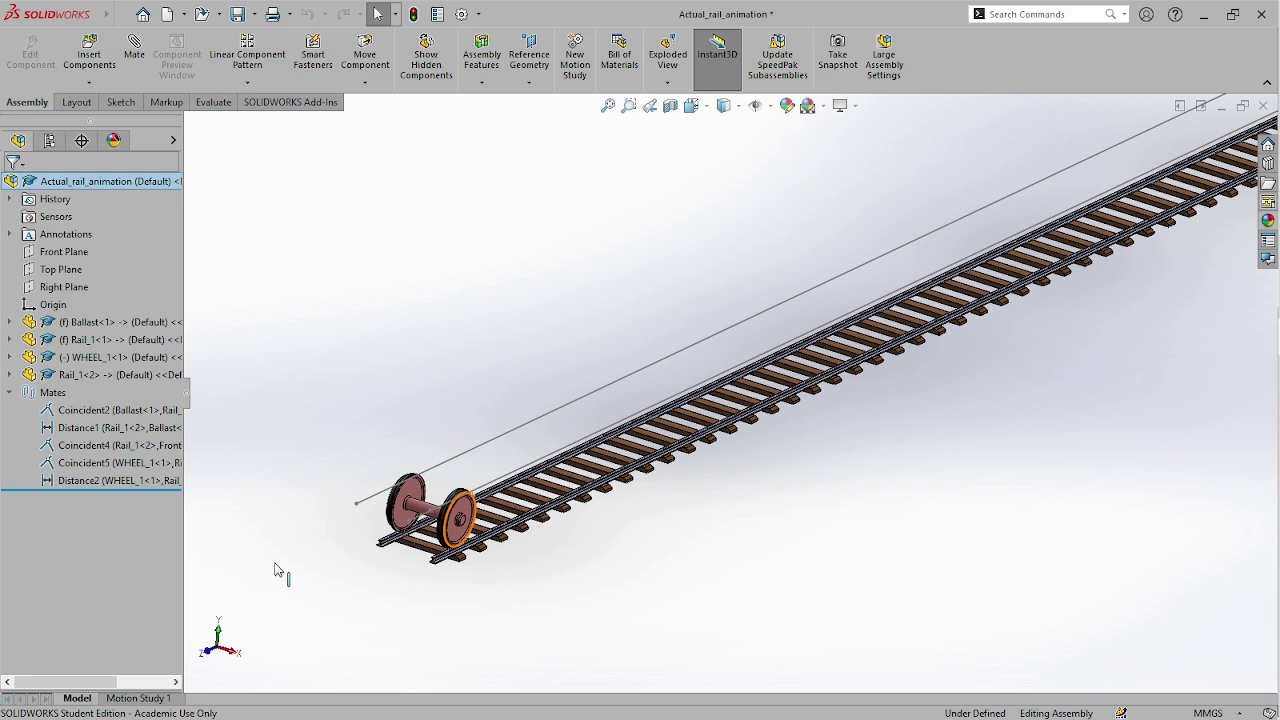
pyautogui.scroll(-8, 277, 571)
pyautogui.scroll(-3, 450, 522)
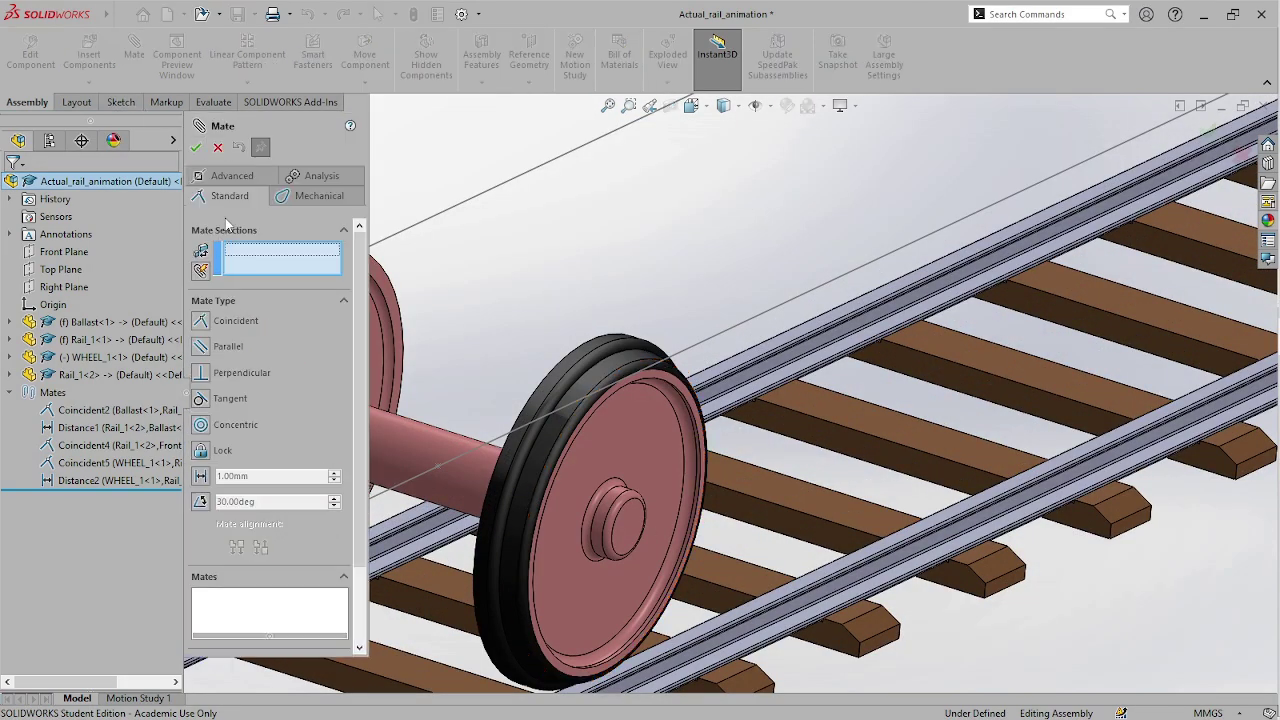
pyautogui.click(232, 175)
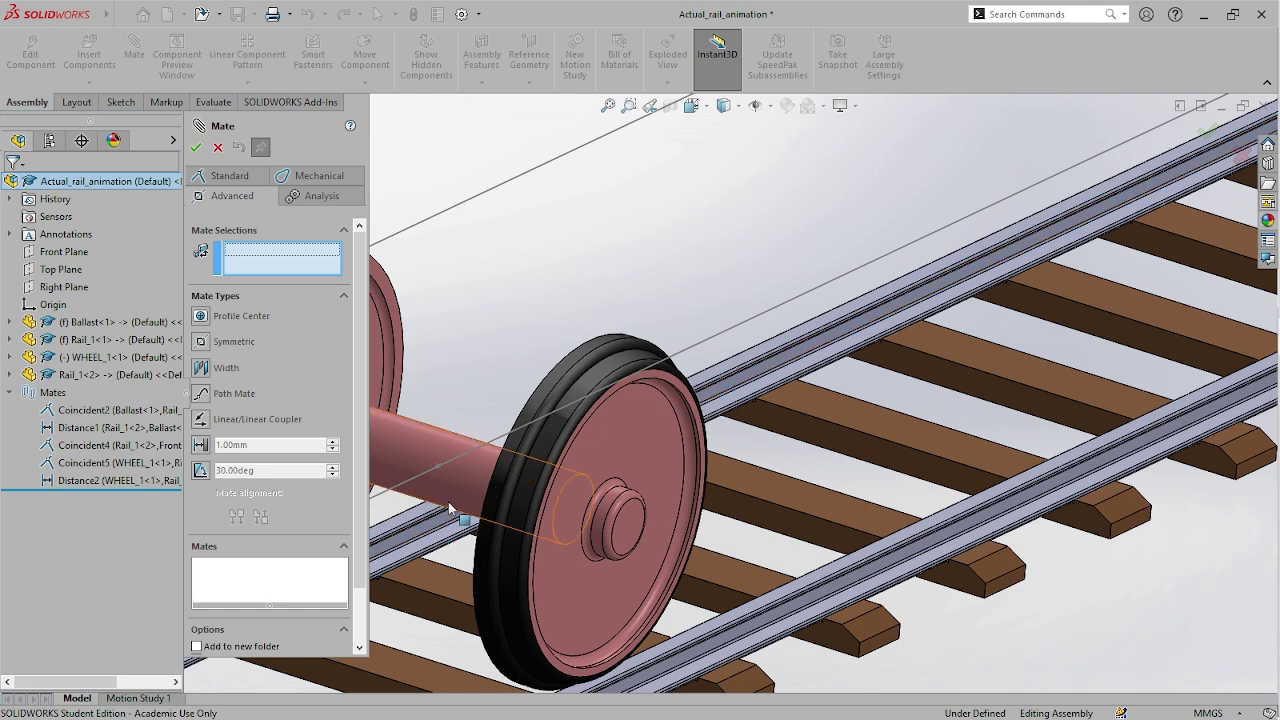
pyautogui.click(438, 468)
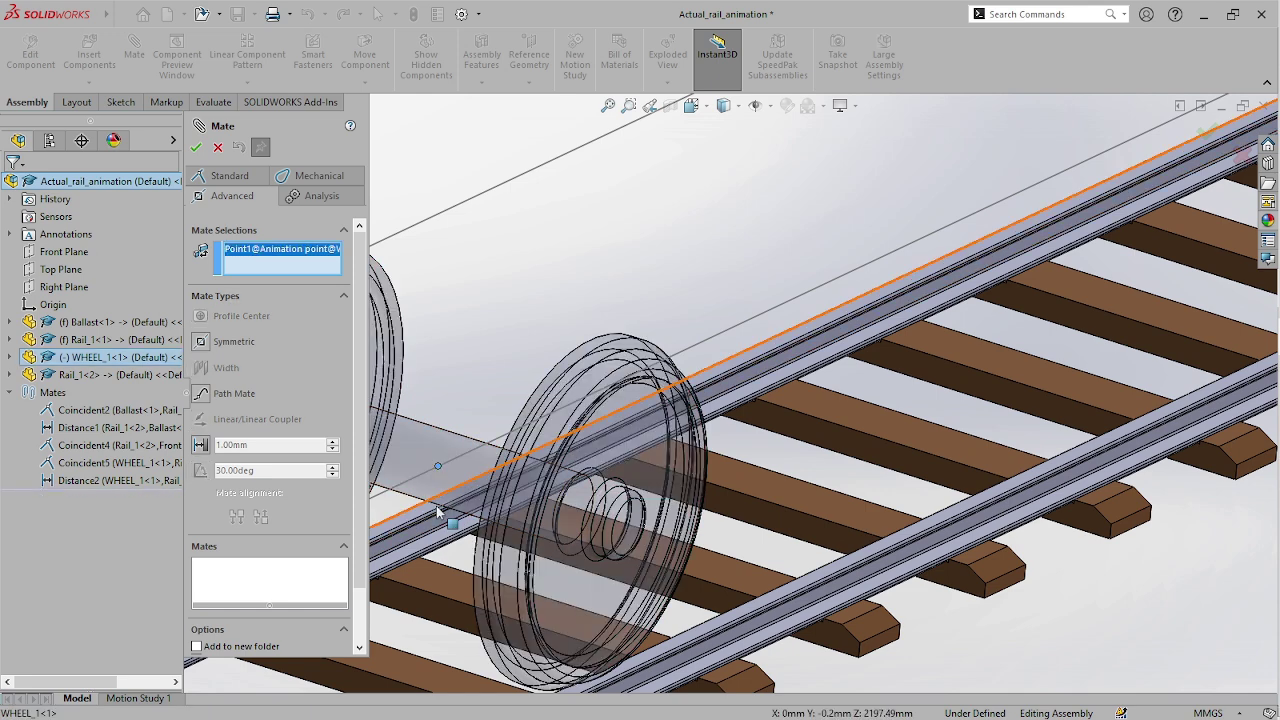
pyautogui.click(206, 394)
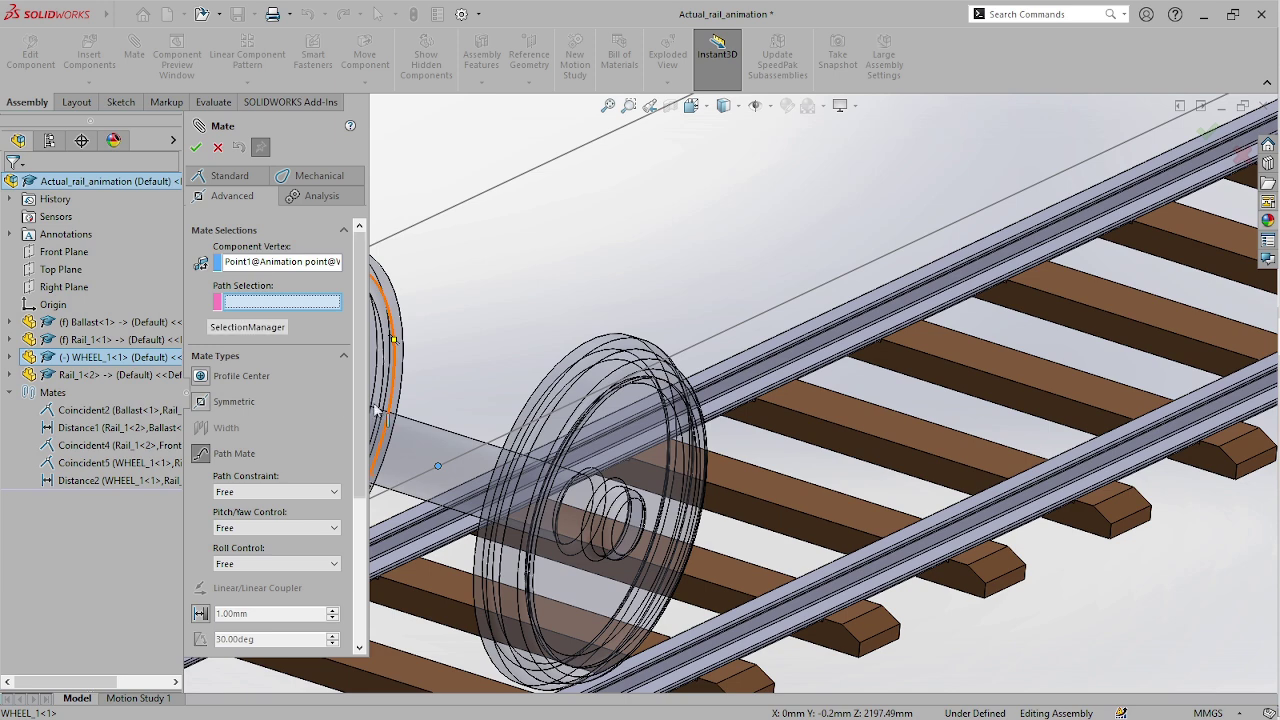
pyautogui.click(729, 337)
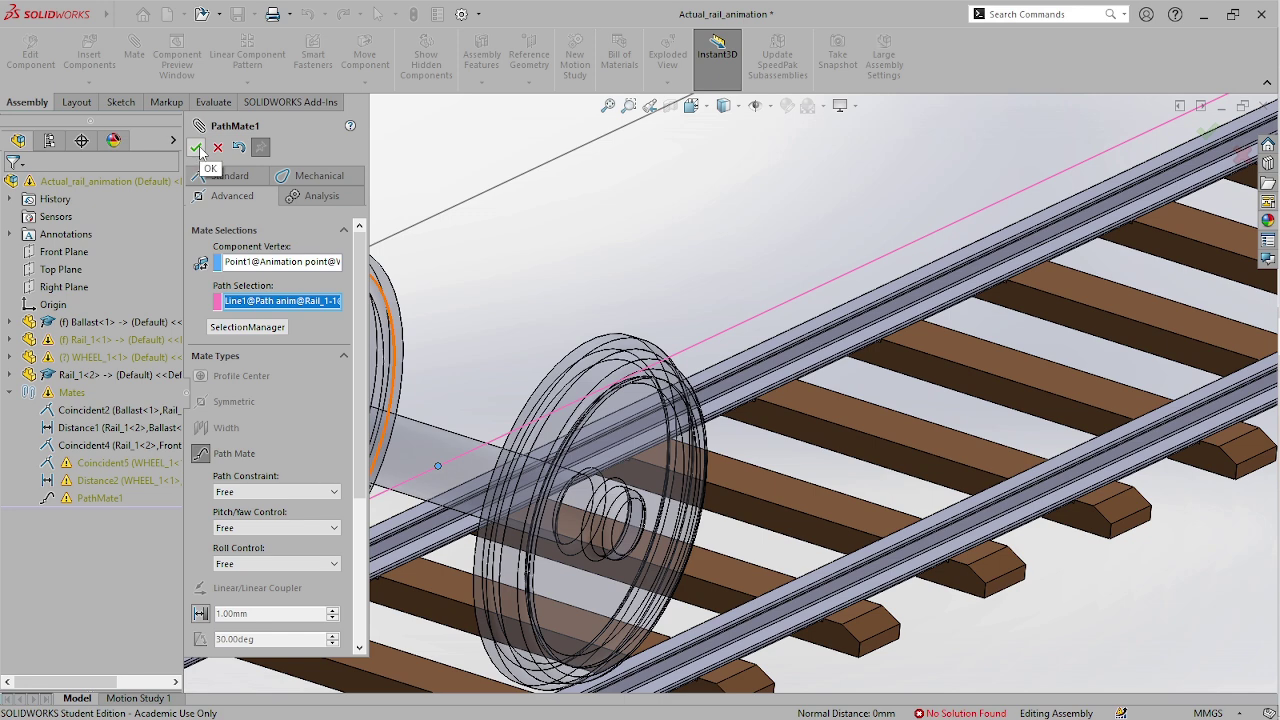
pyautogui.click(197, 148)
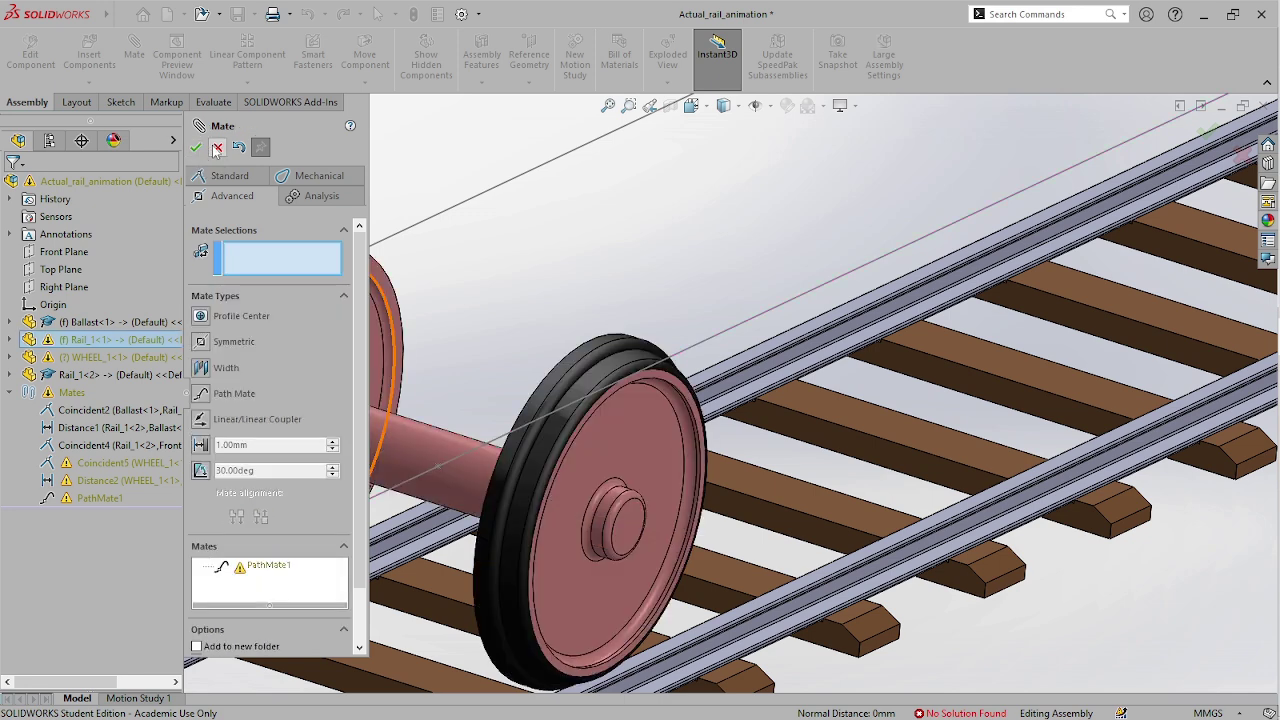
# - Inspect the Distance2, Coincident4 and Coincident5 mates, then suppress the over-defining Coincident5
pyautogui.click(197, 148)
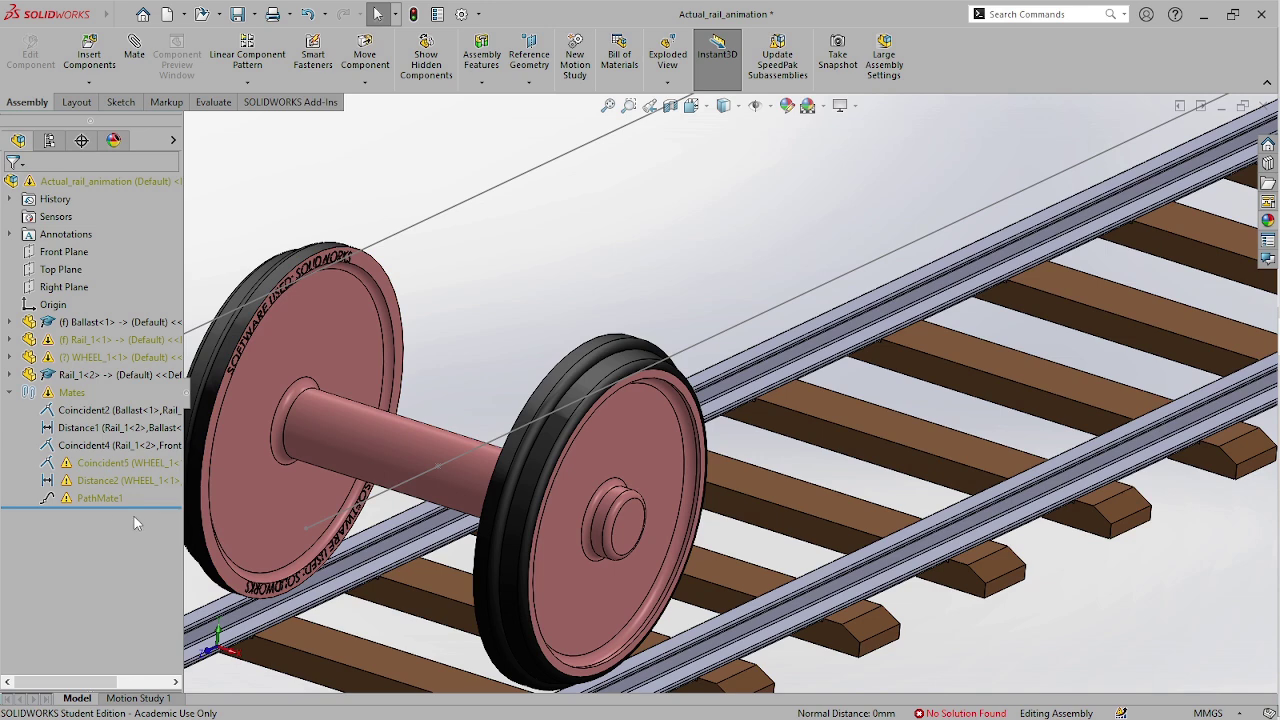
pyautogui.click(88, 478)
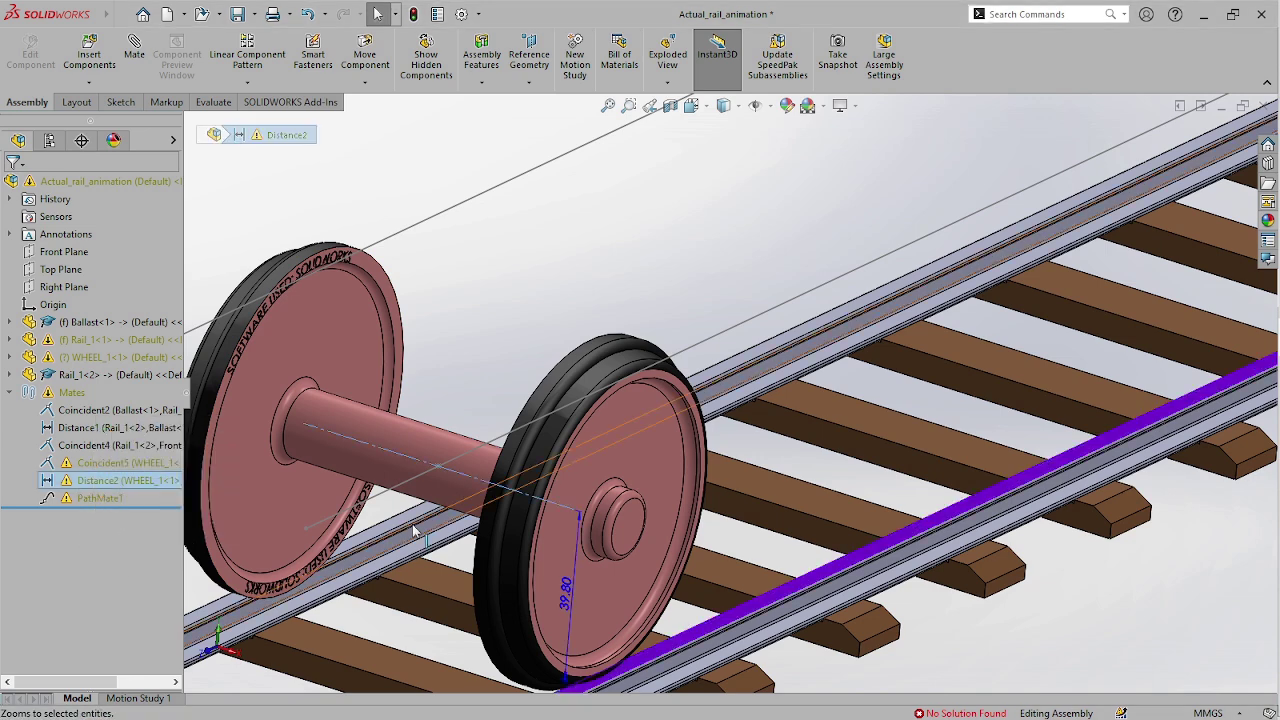
pyautogui.click(105, 445)
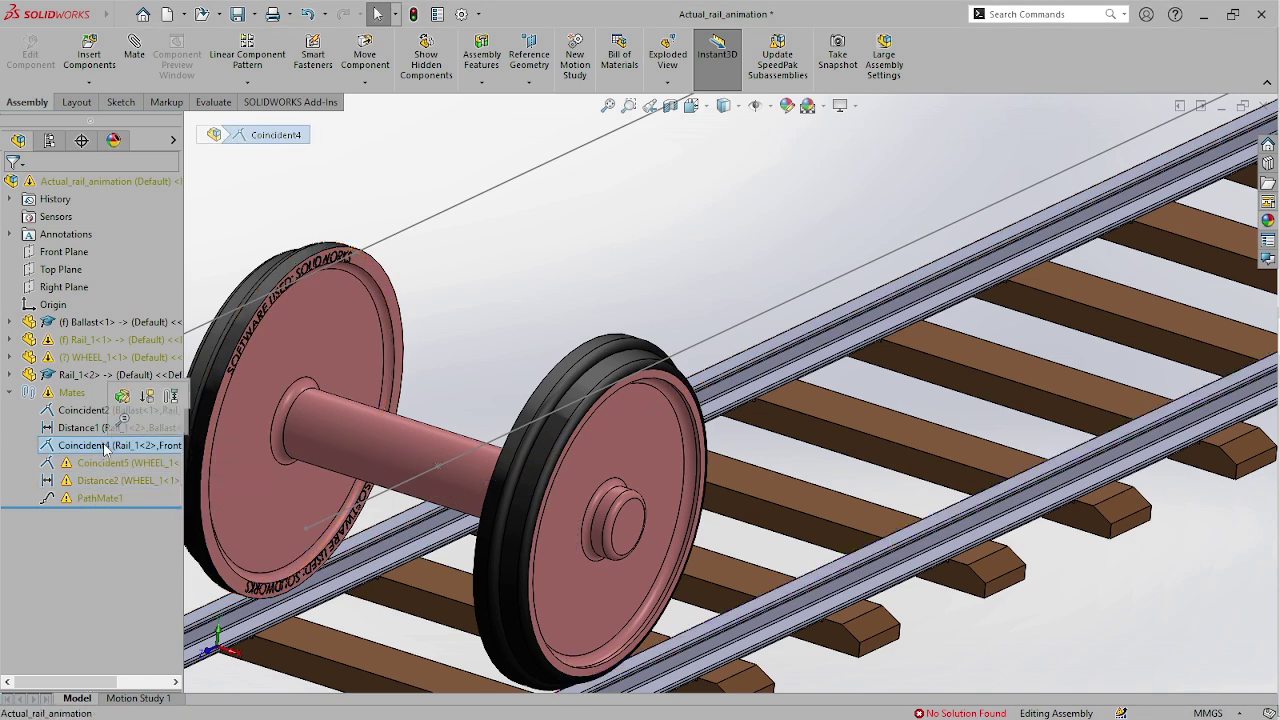
pyautogui.scroll(8, 422, 462)
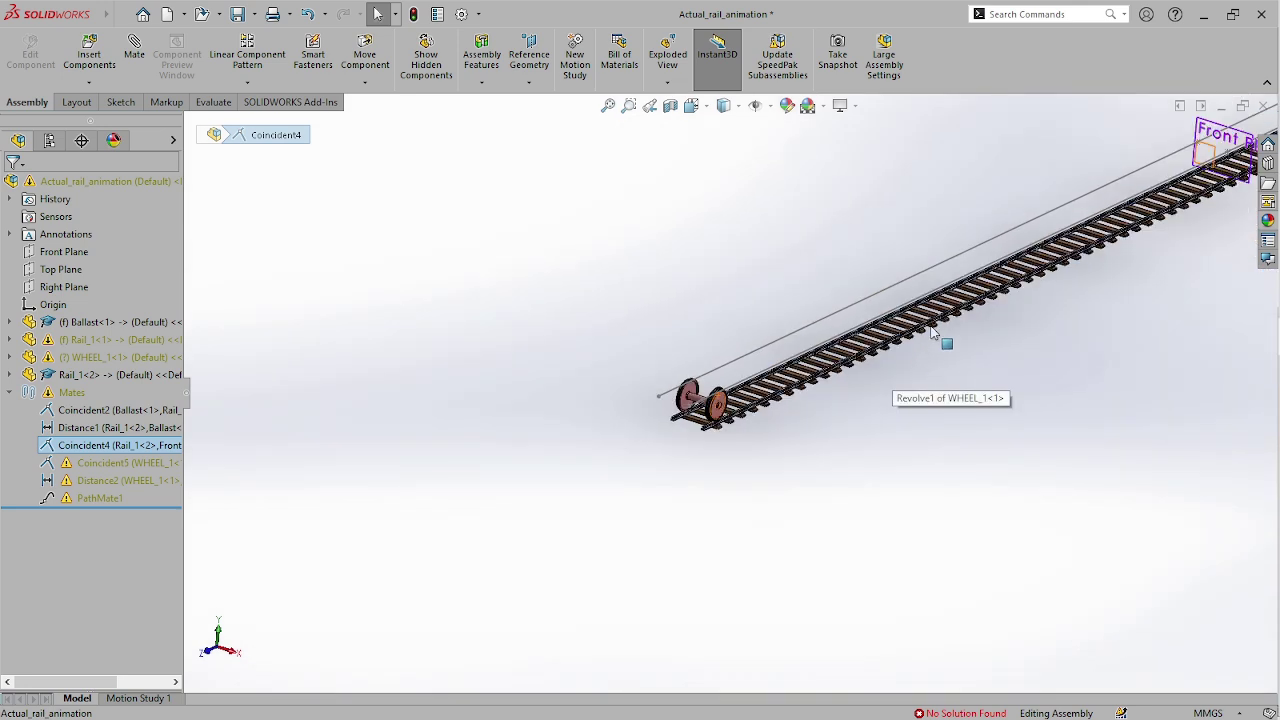
pyautogui.scroll(-5, 1128, 193)
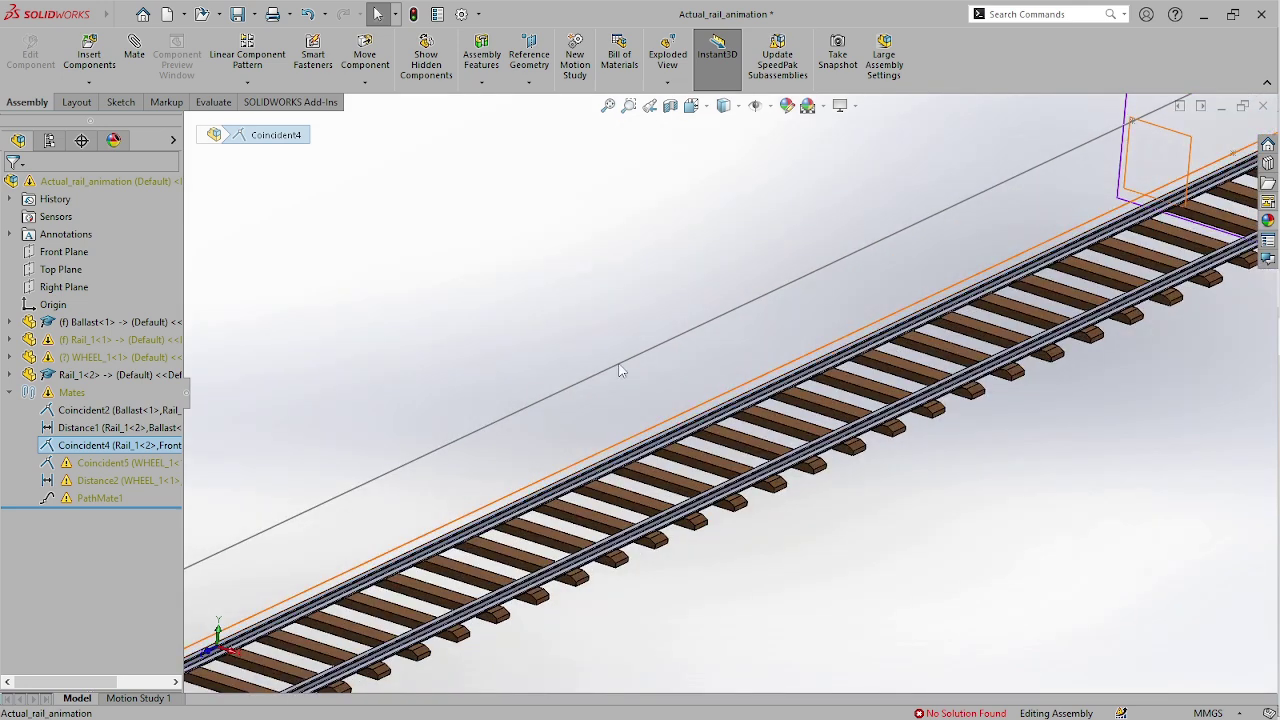
pyautogui.click(103, 465)
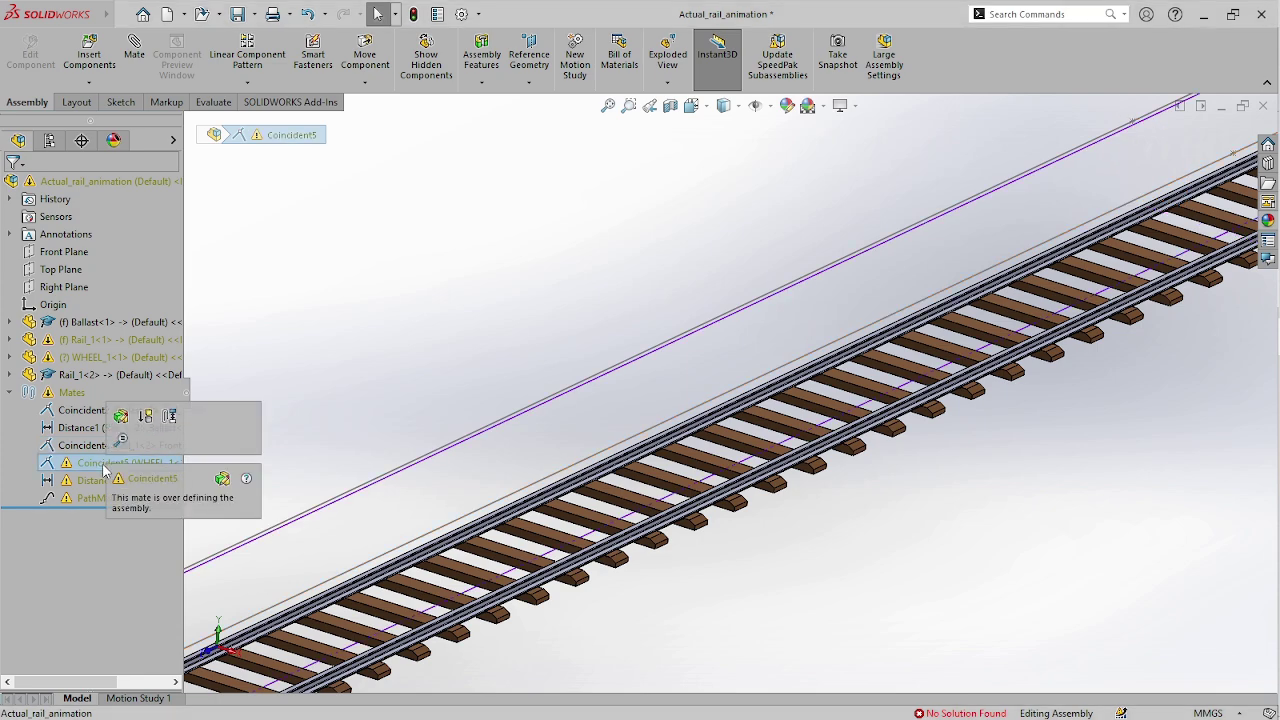
pyautogui.scroll(6, 330, 570)
pyautogui.scroll(-4, 540, 490)
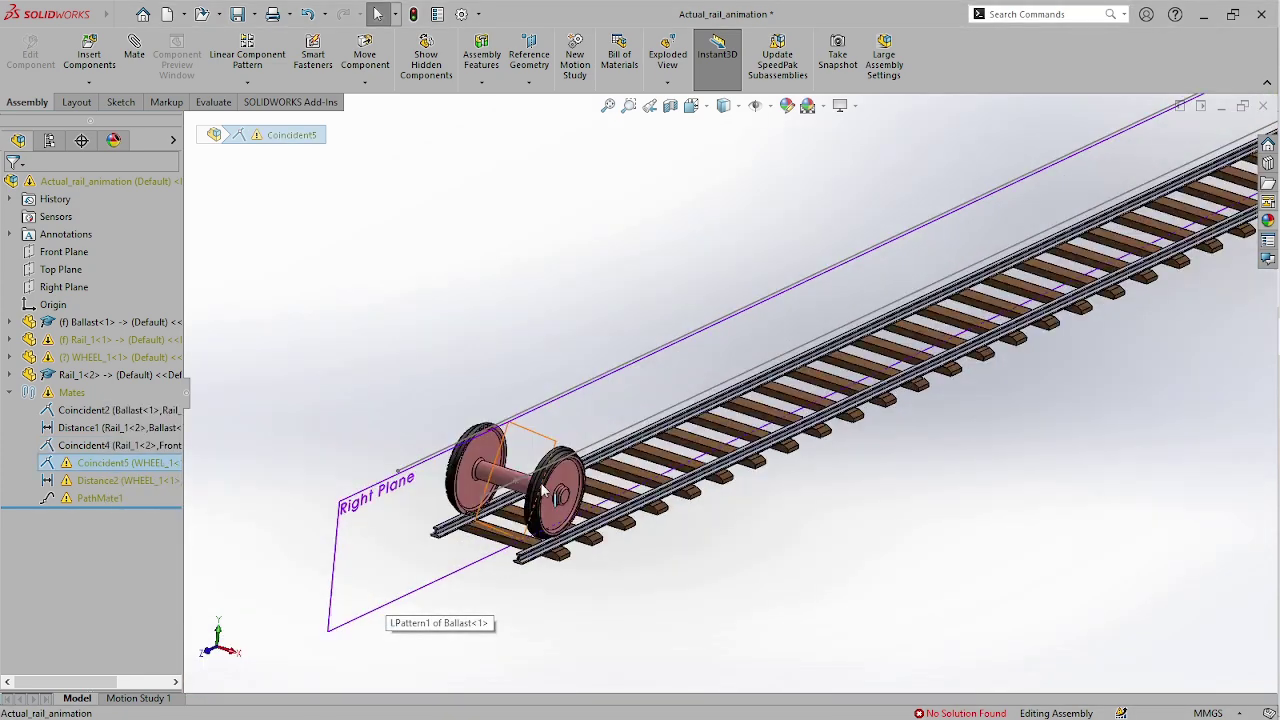
pyautogui.scroll(2, 543, 490)
pyautogui.scroll(-6, 543, 490)
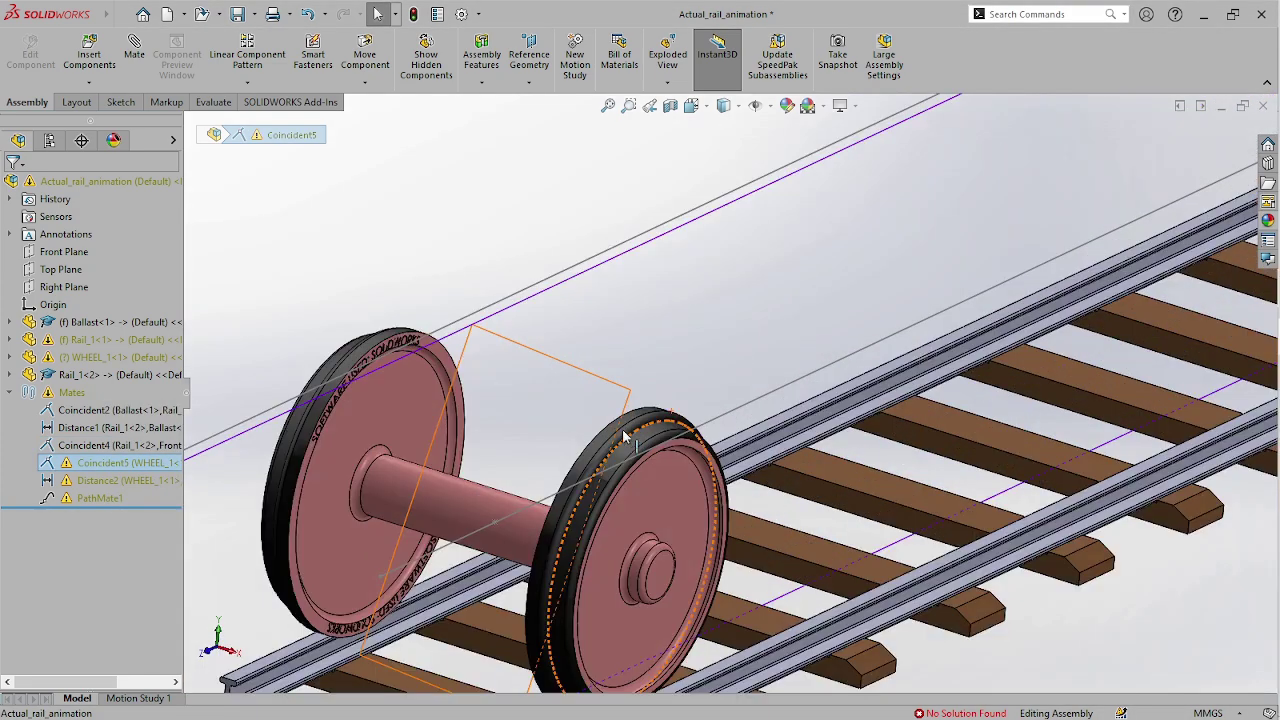
pyautogui.rightClick(80, 467)
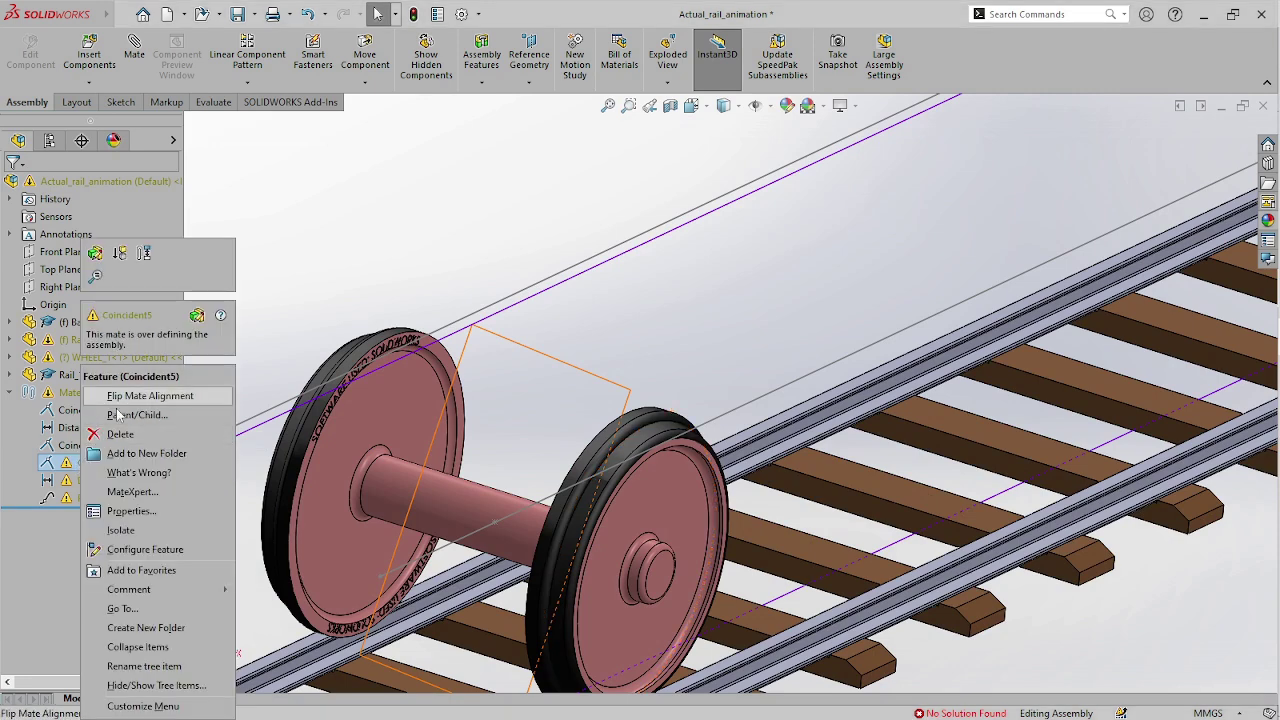
pyautogui.click(119, 255)
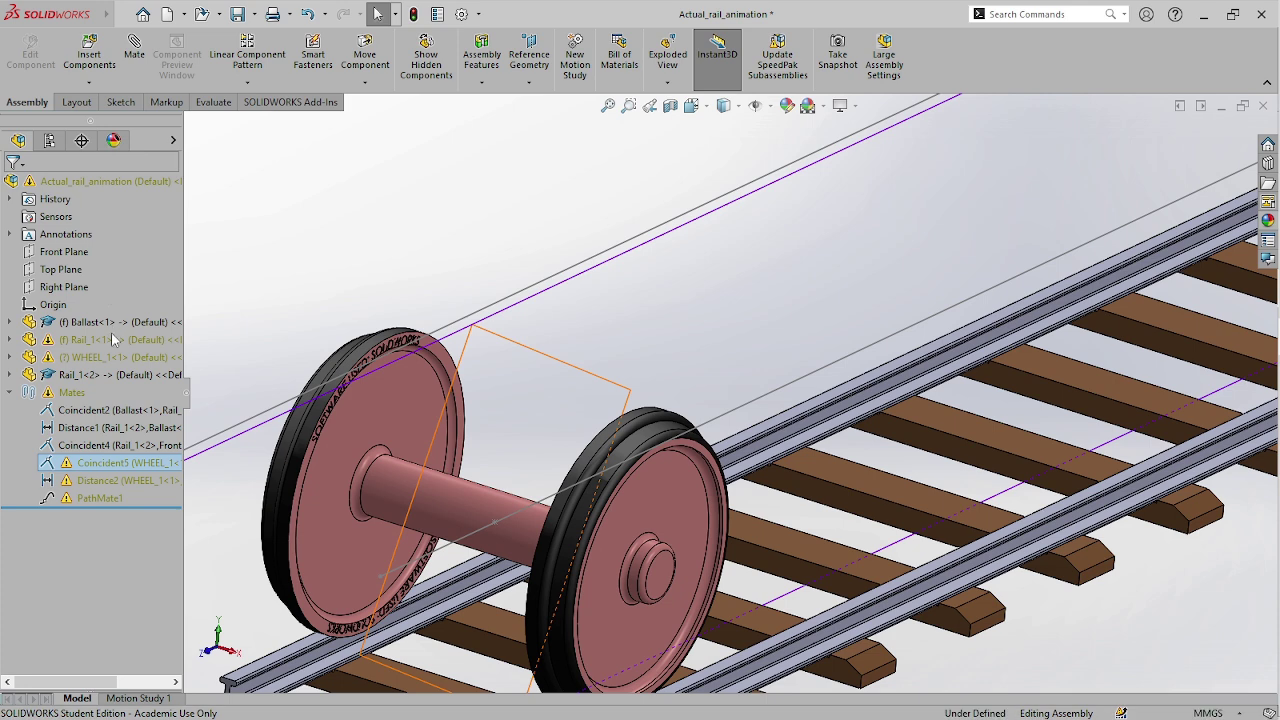
# - Check Rail_1<2>'s Right Plane, then delete the Coincident5 mate and confirm
pyautogui.rightClick(97, 465)
pyautogui.click(301, 257)
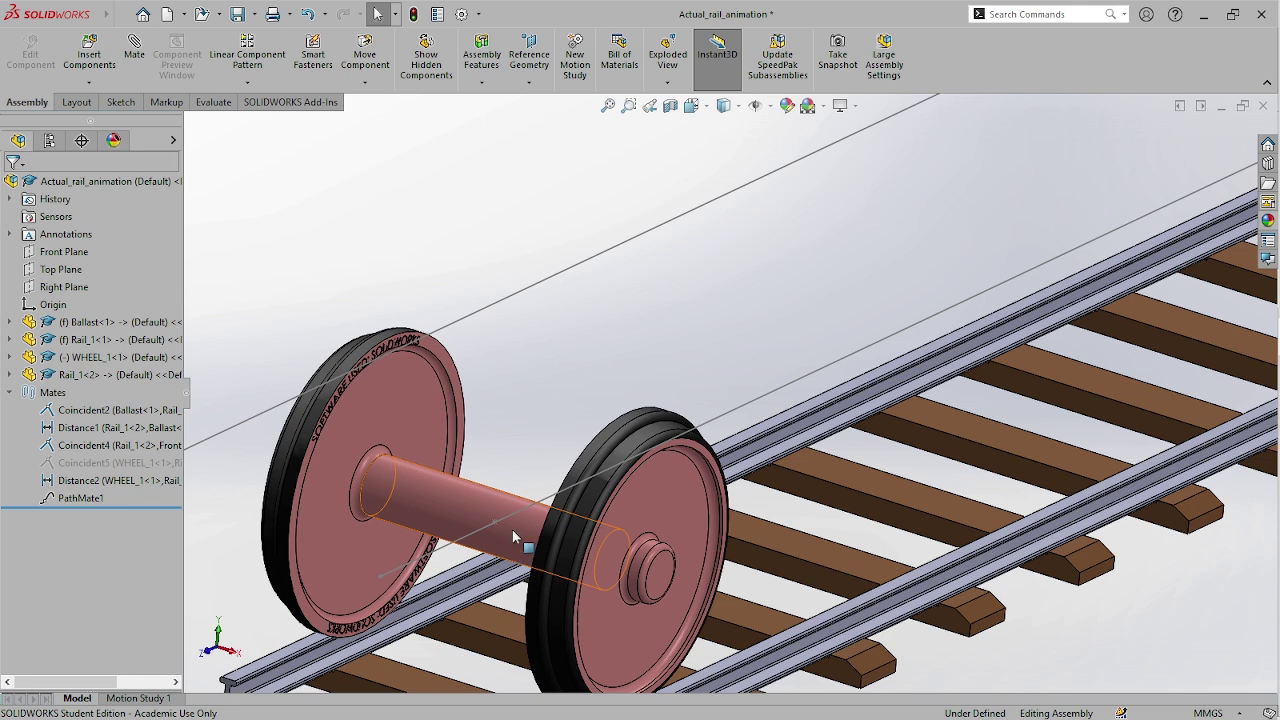
pyautogui.scroll(5, 500, 523)
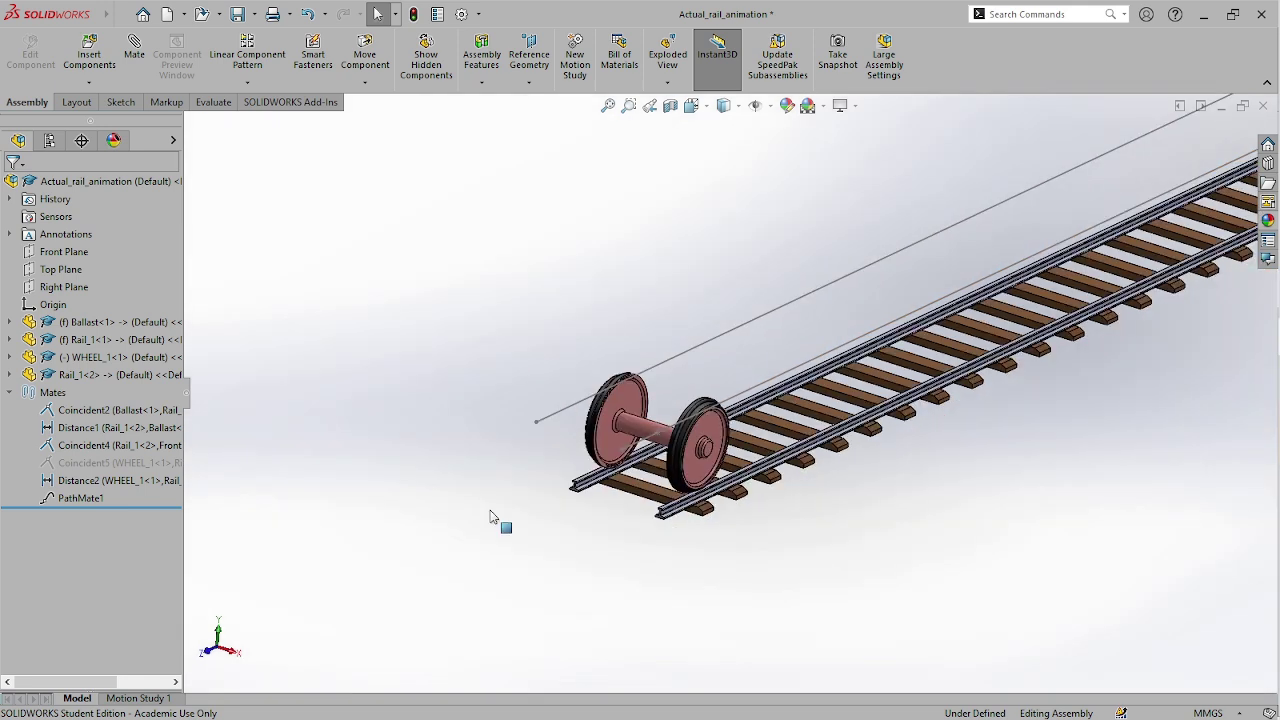
pyautogui.click(11, 374)
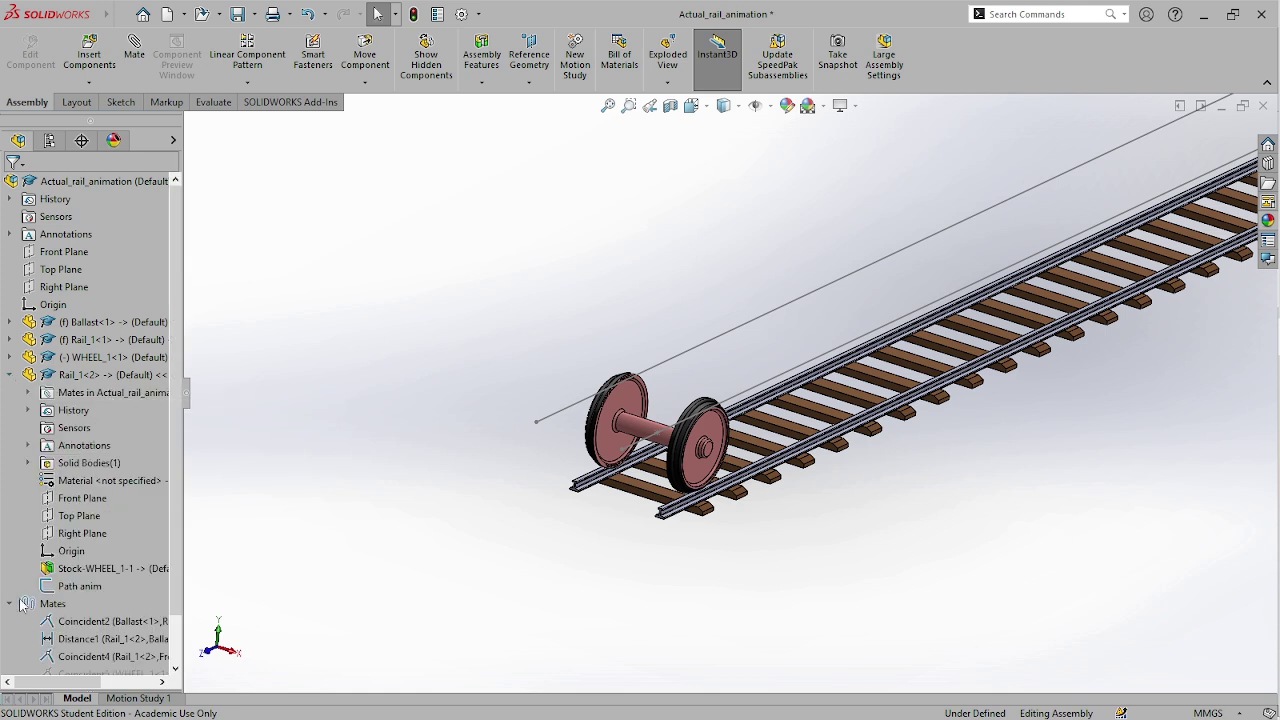
pyautogui.click(82, 533)
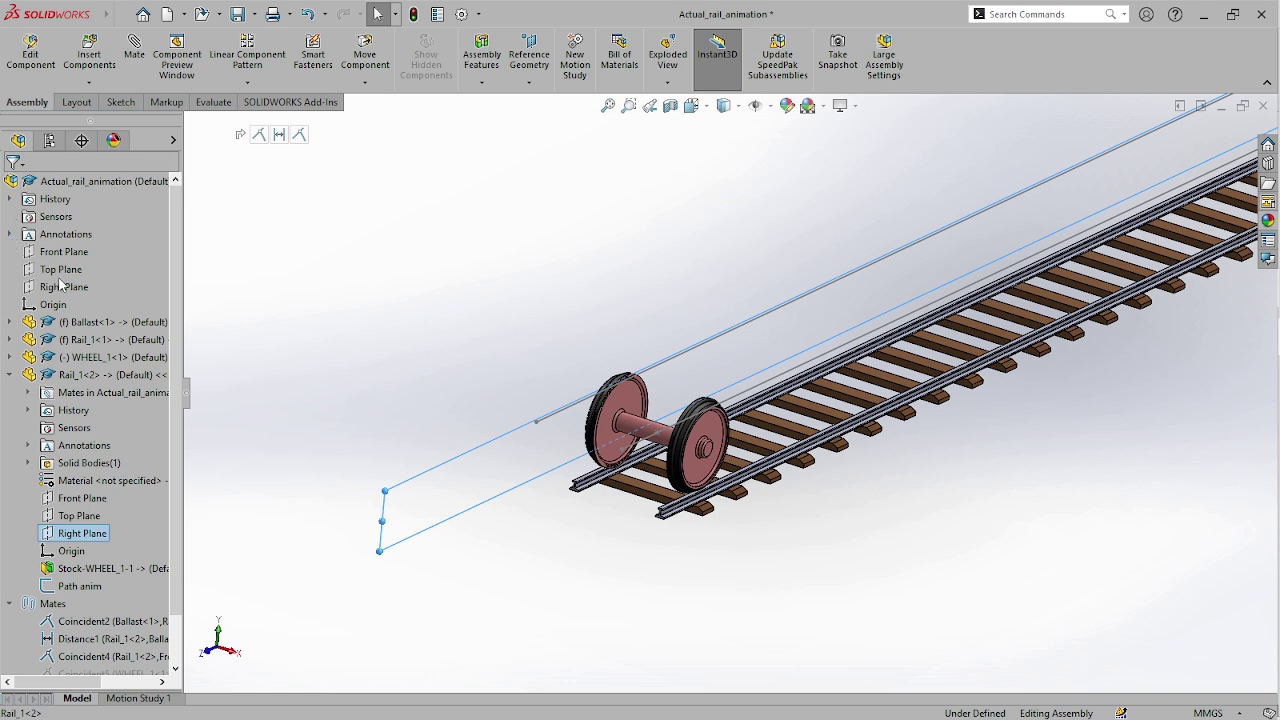
pyautogui.click(10, 234)
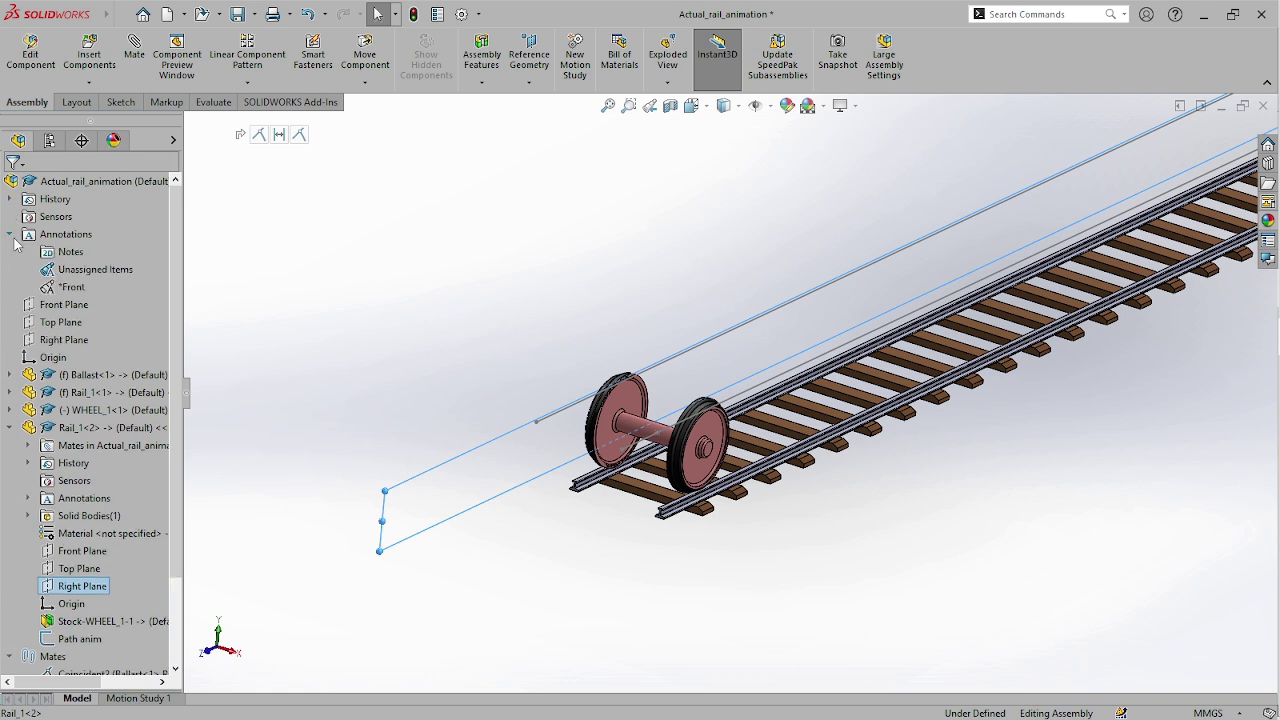
pyautogui.click(10, 234)
pyautogui.click(12, 376)
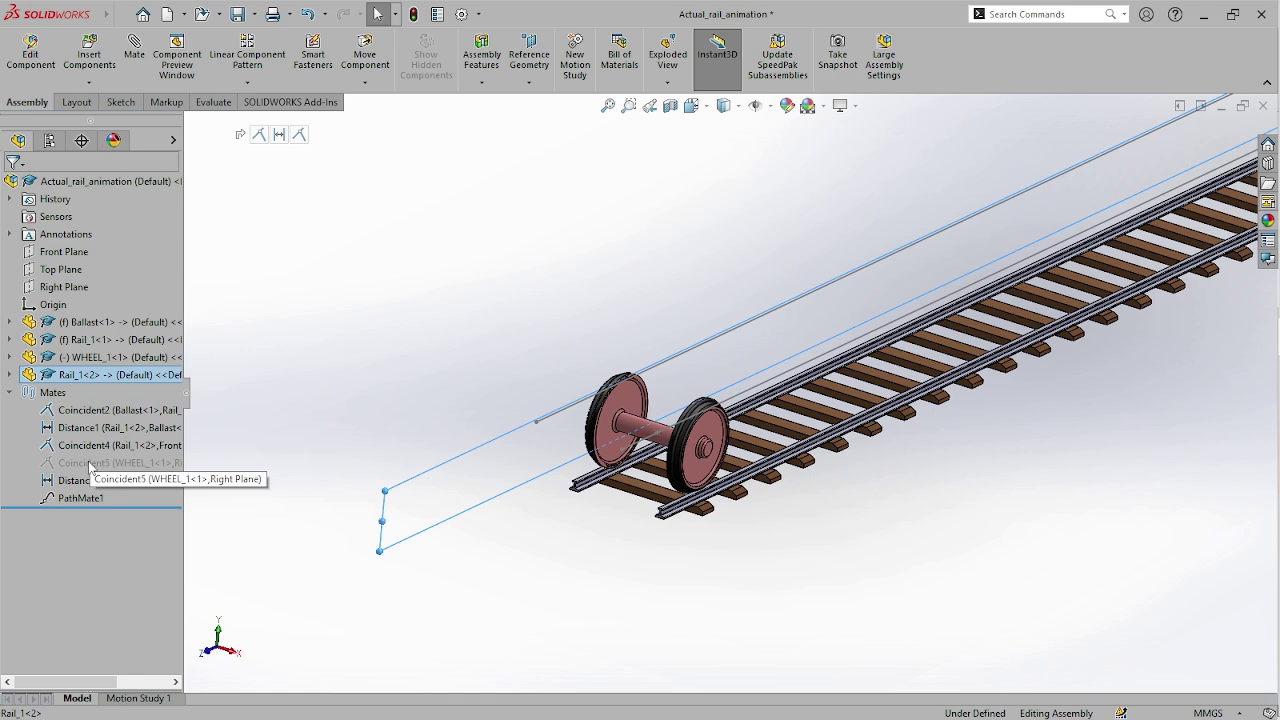
pyautogui.rightClick(92, 462)
pyautogui.click(110, 472)
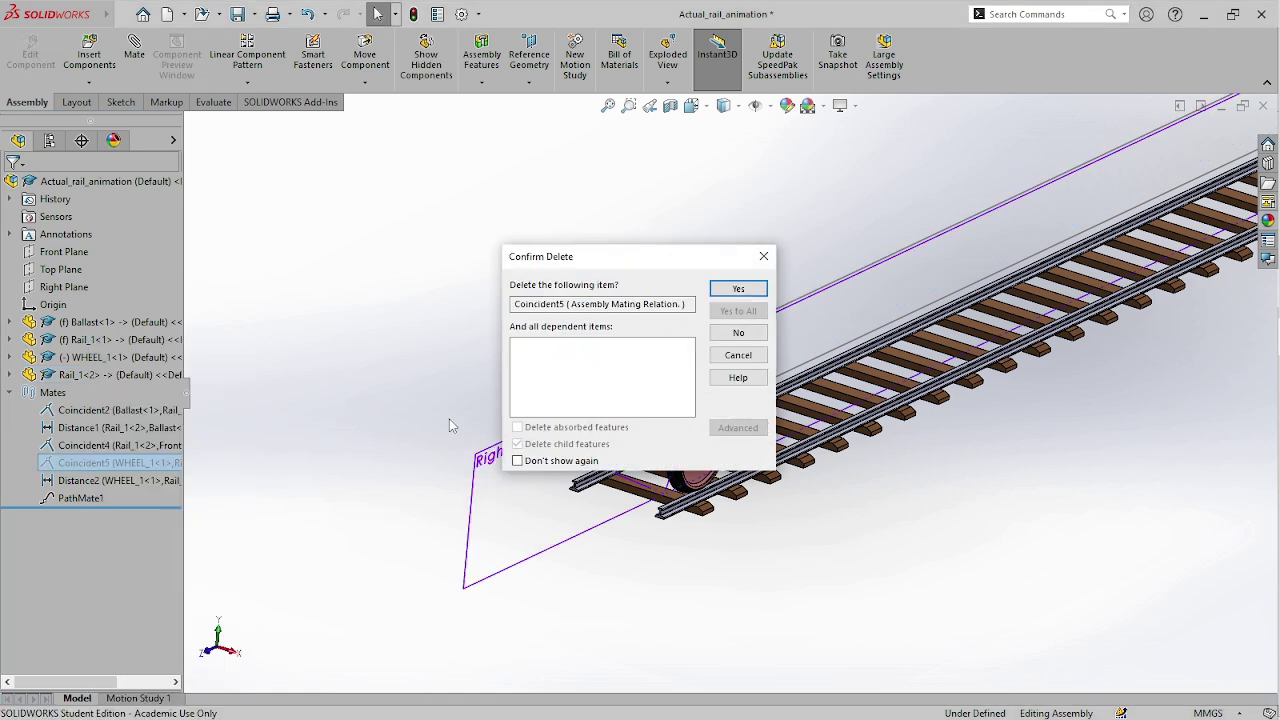
pyautogui.click(738, 288)
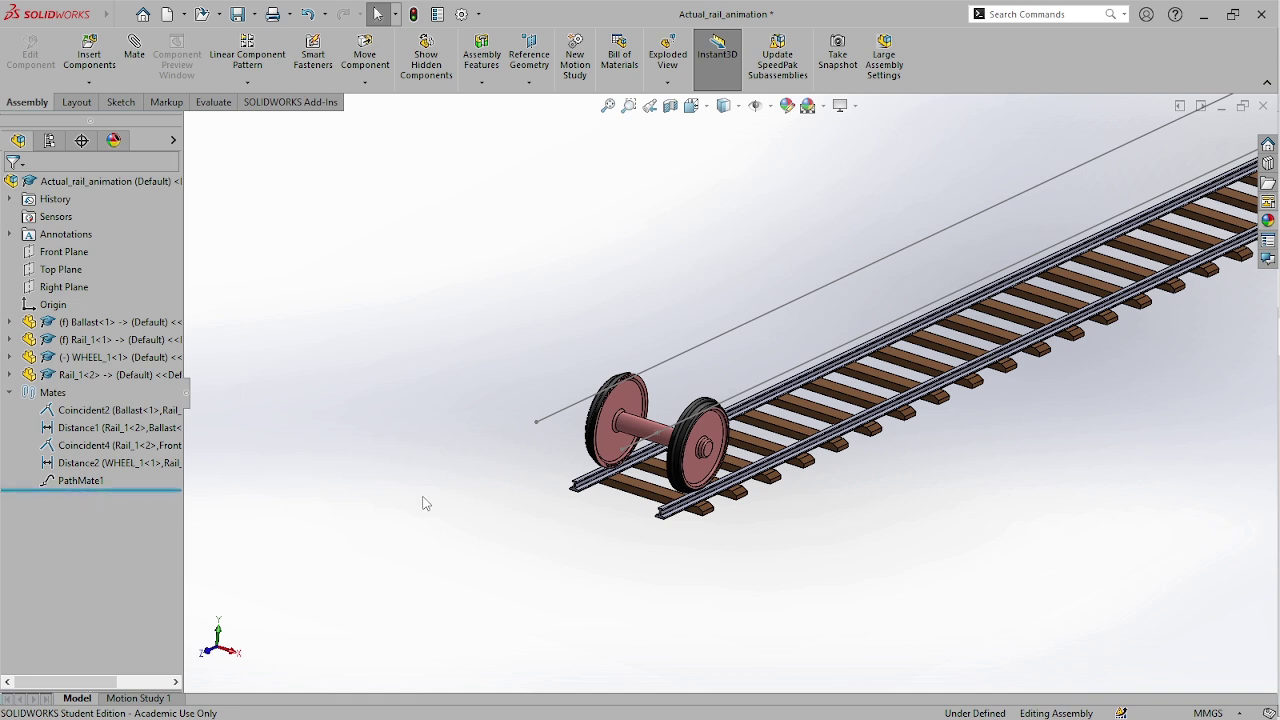
# - Edit PathMate1, try a Distance Along Path constraint, then set it back to Free
pyautogui.click(85, 483)
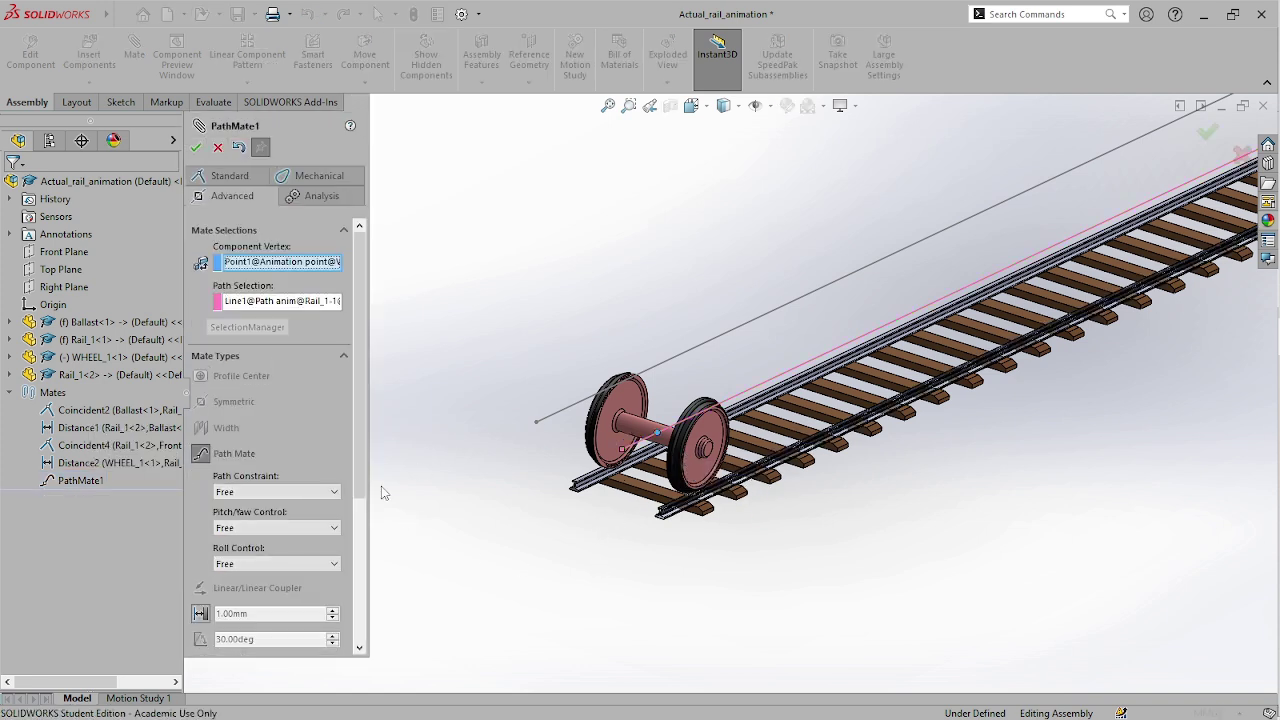
pyautogui.moveTo(362, 407); pyautogui.dragTo(365, 441)
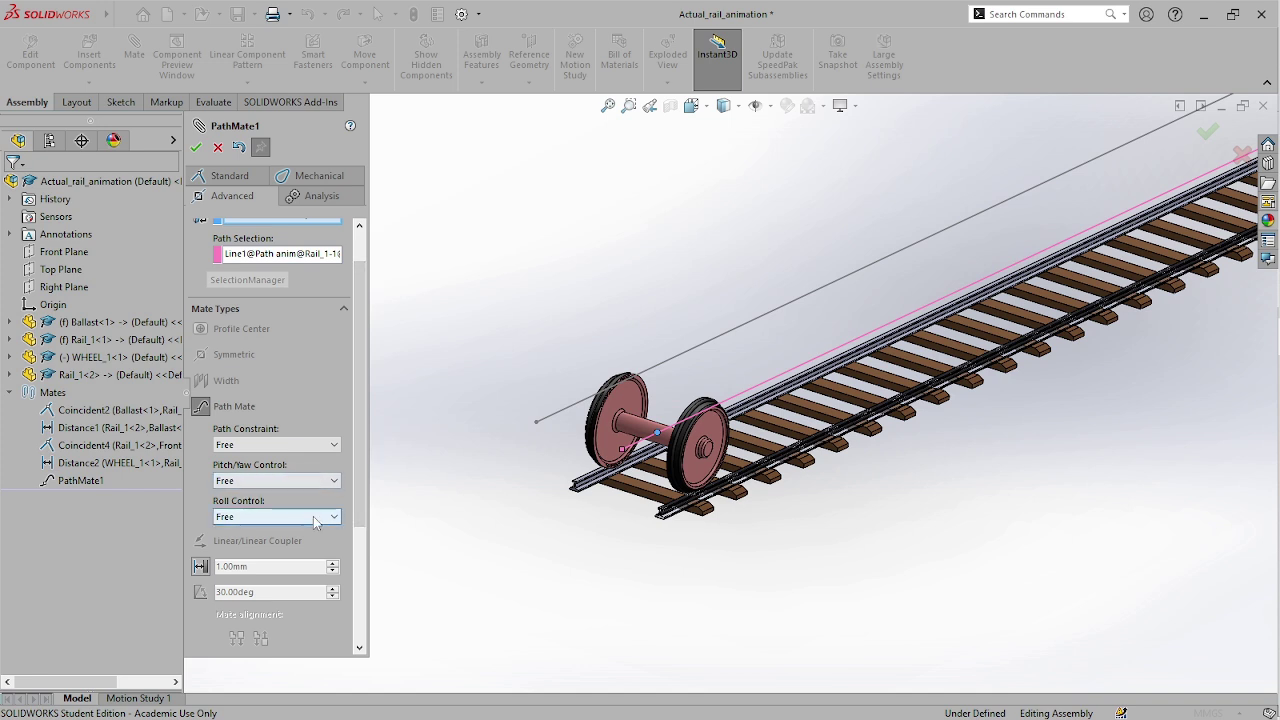
pyautogui.click(307, 446)
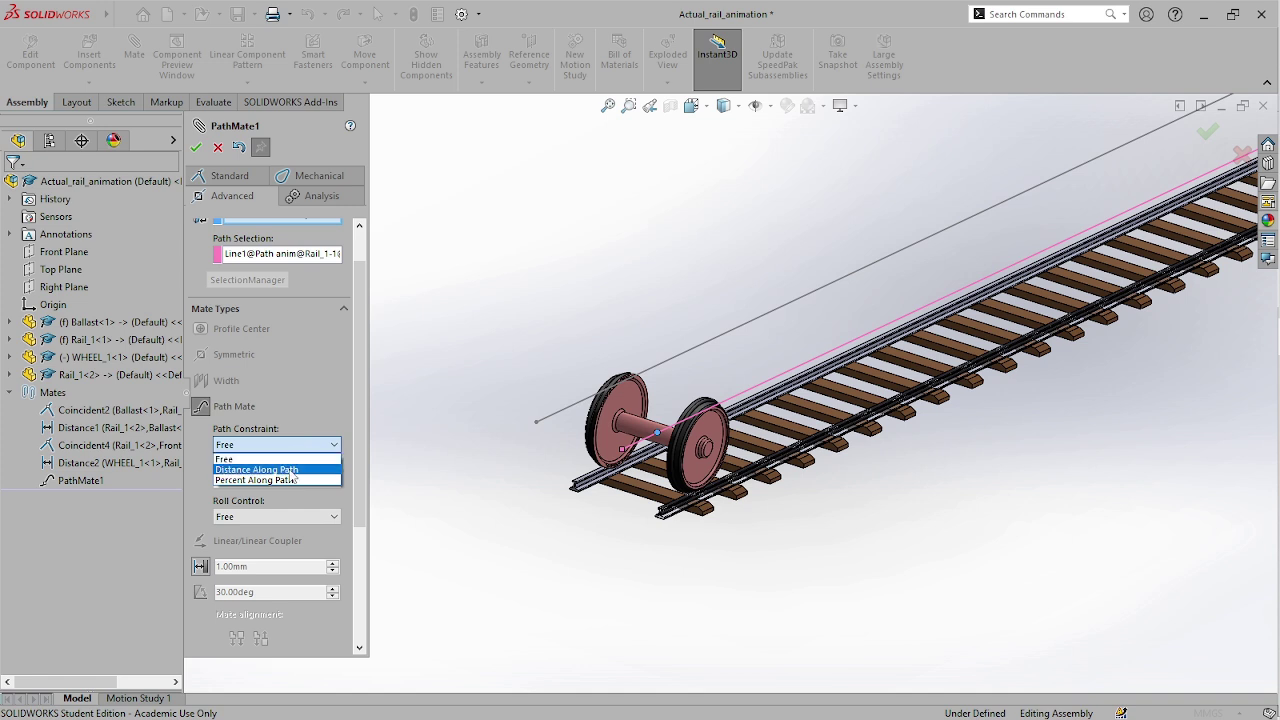
pyautogui.click(292, 470)
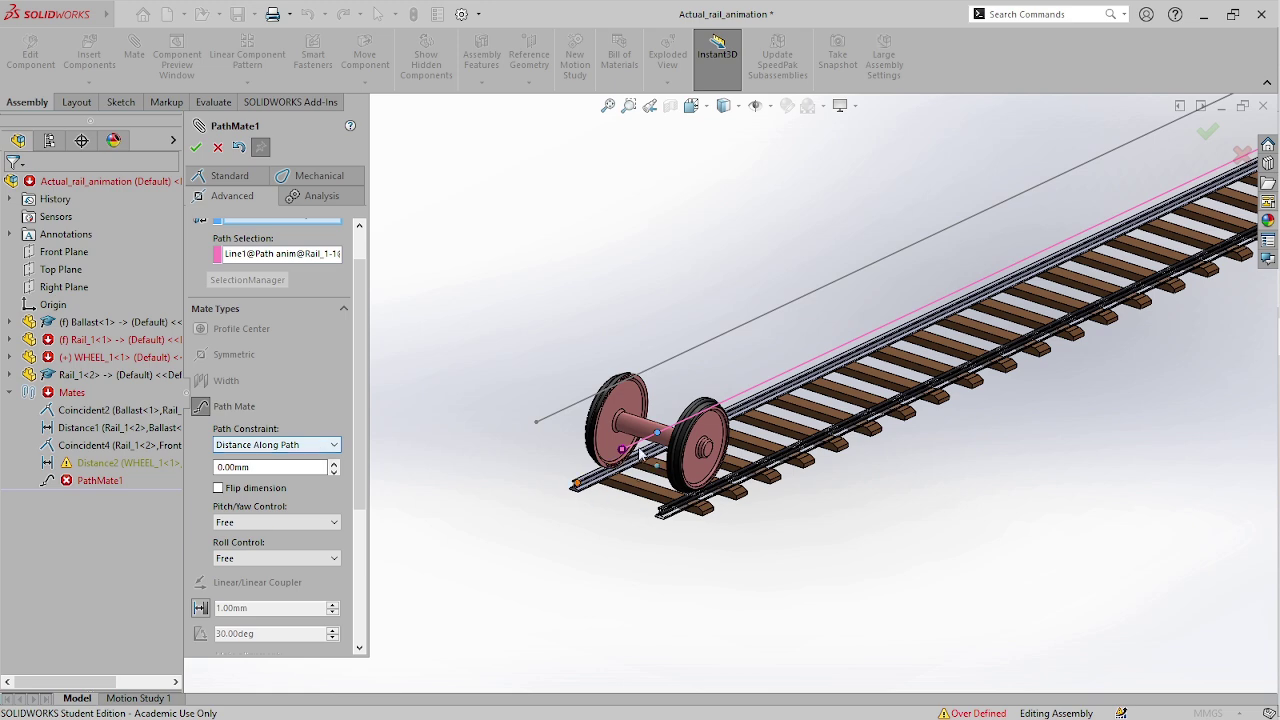
pyautogui.scroll(-5, 641, 448)
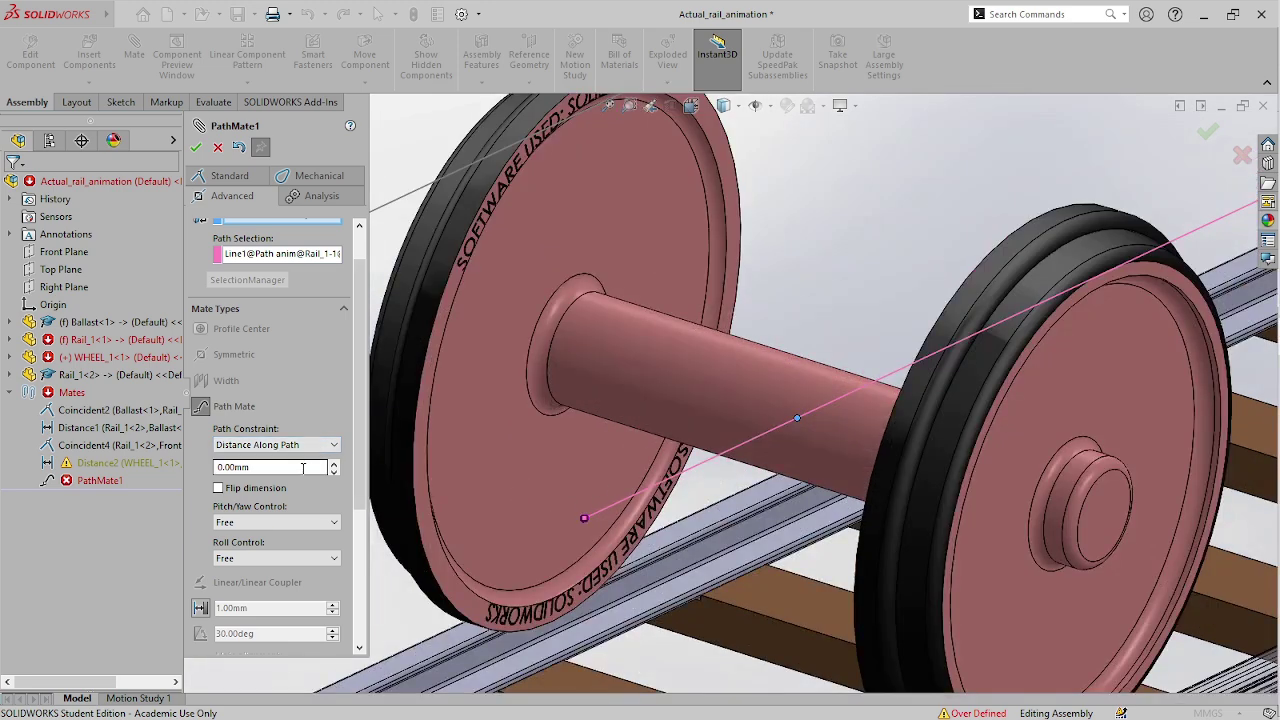
pyautogui.click(334, 464)
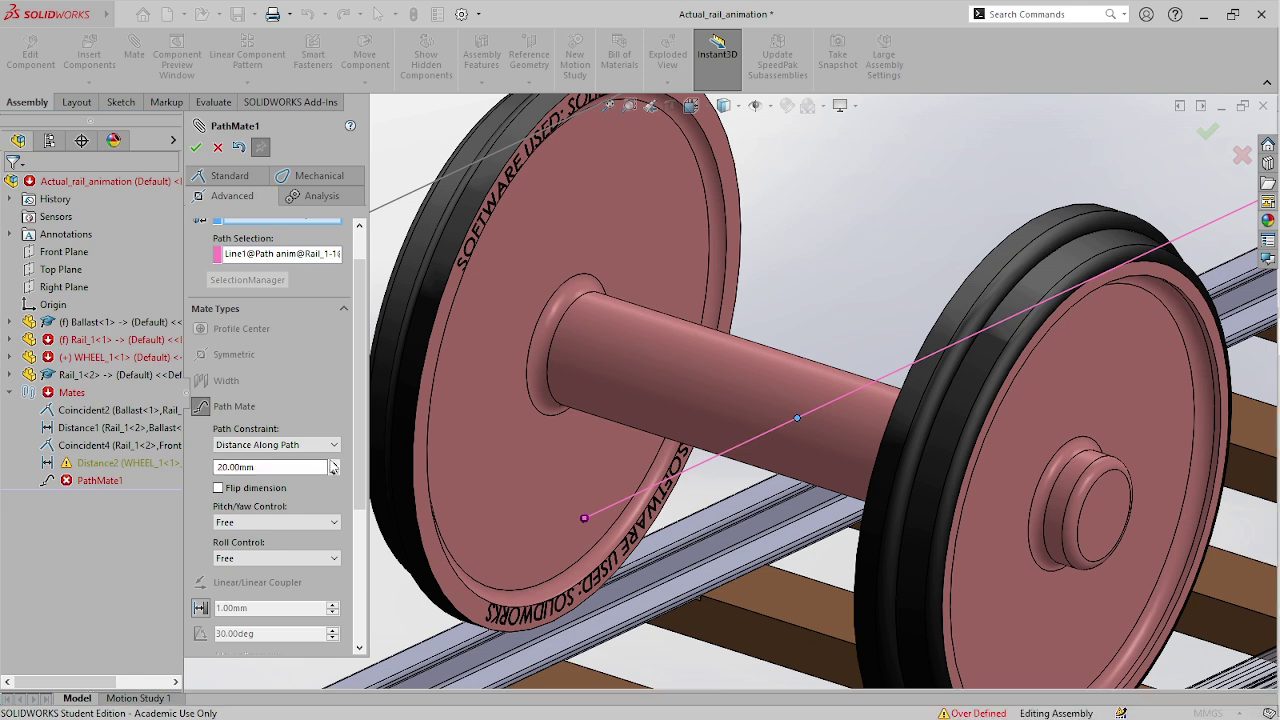
pyautogui.scroll(10, 561, 423)
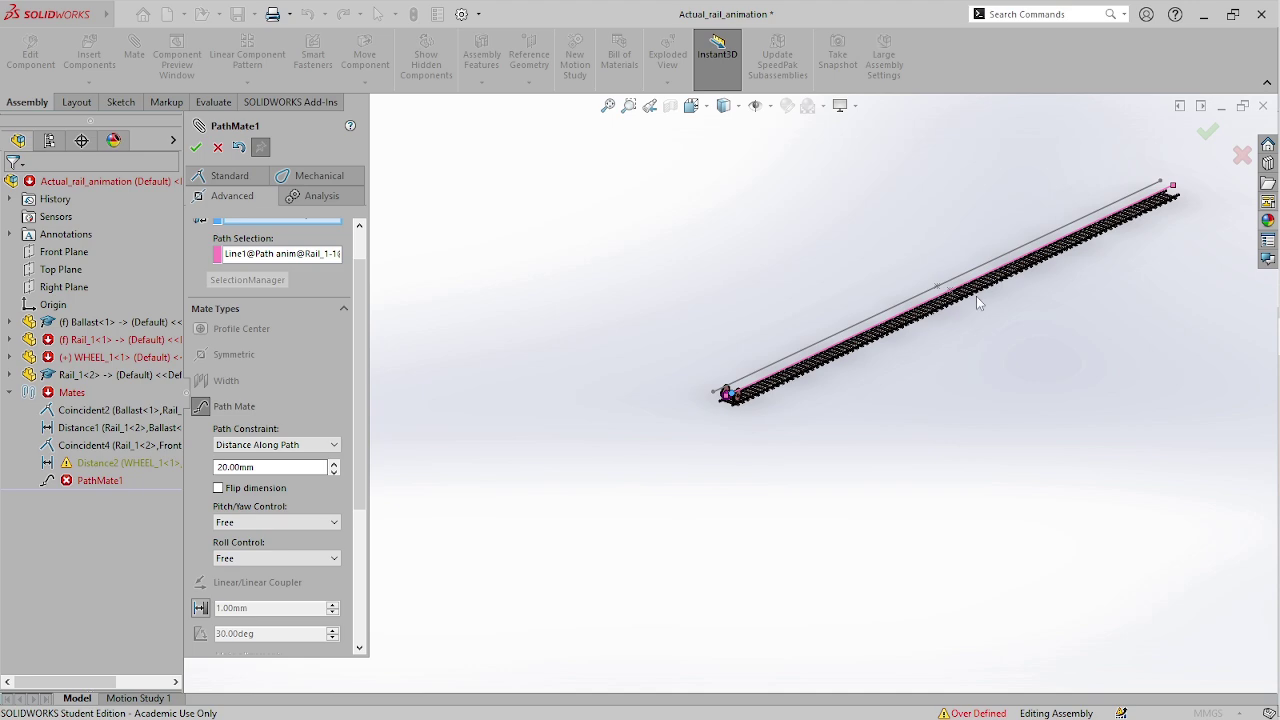
pyautogui.scroll(-2, 1020, 244)
pyautogui.scroll(-3, 574, 472)
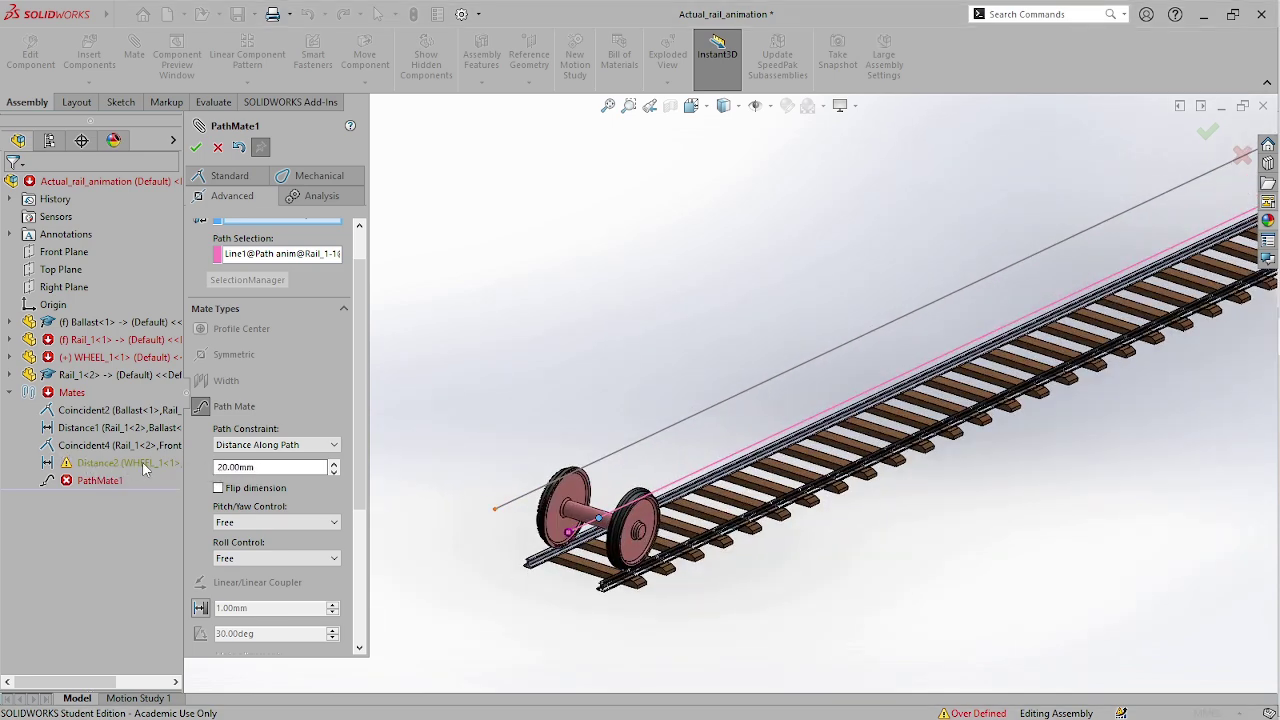
pyautogui.scroll(-3, 586, 527)
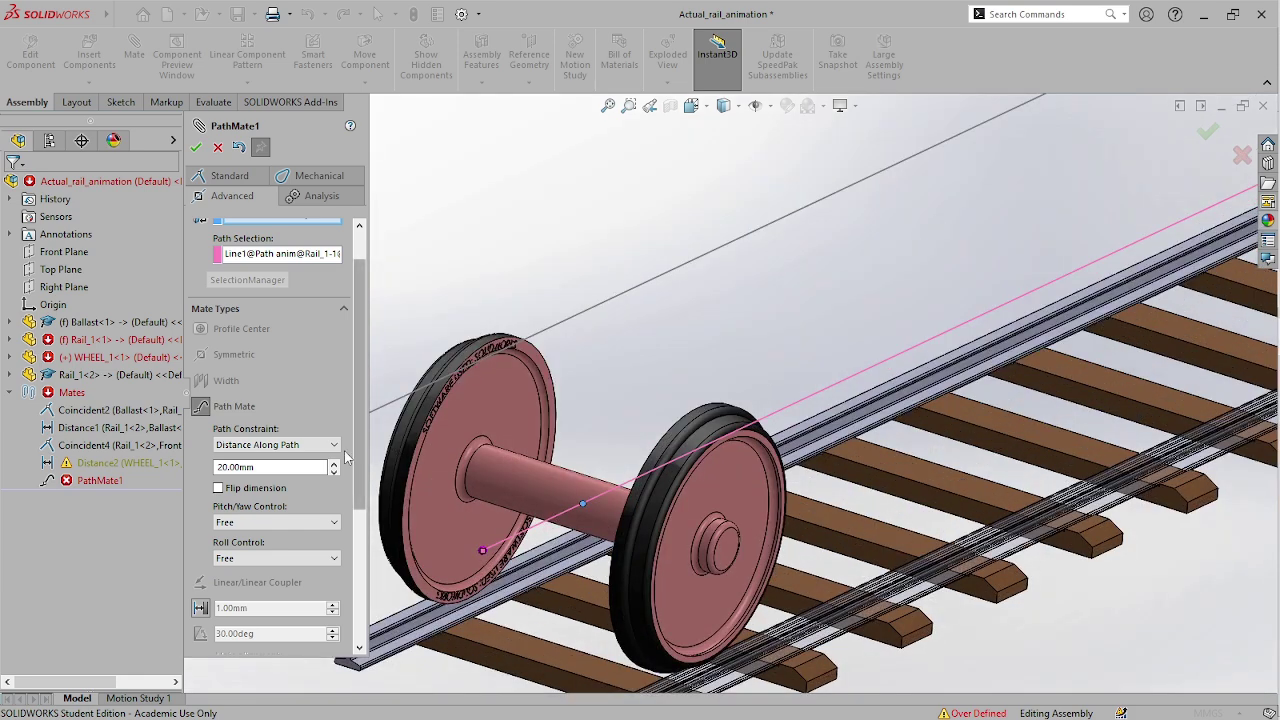
pyautogui.click(300, 445)
pyautogui.click(298, 459)
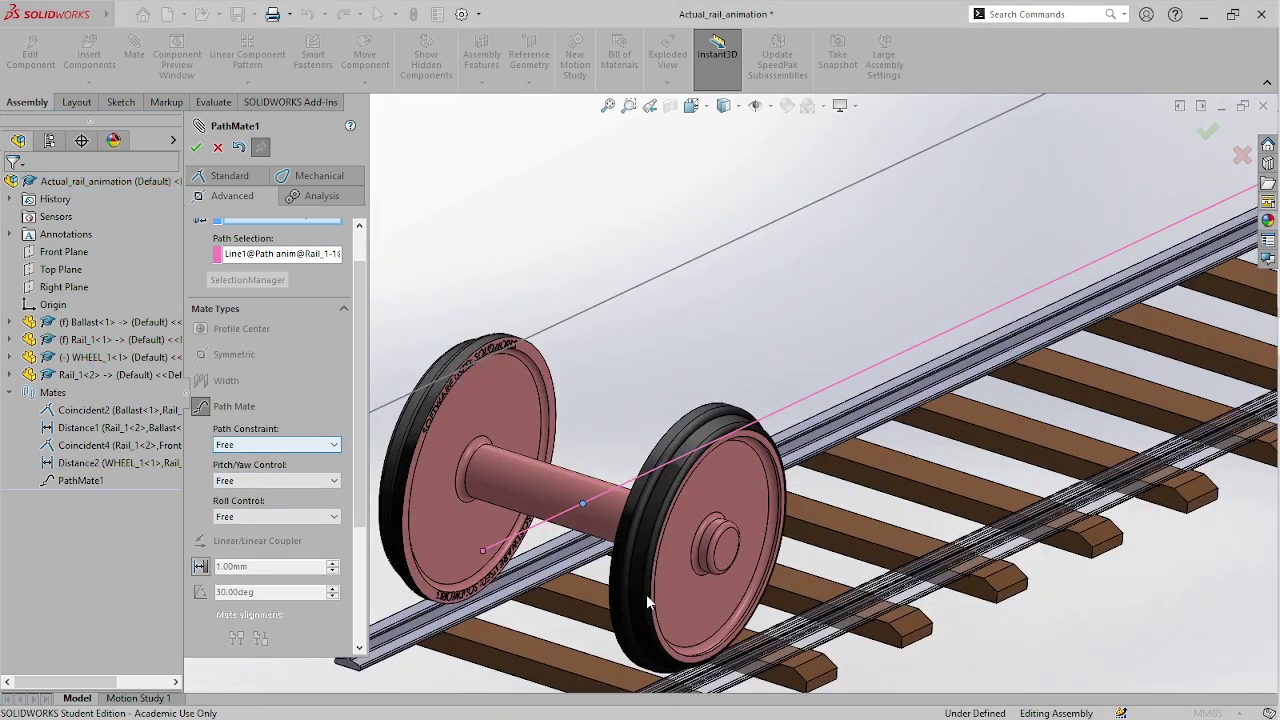
# - Keep Pitch/Yaw Control at Free and confirm PathMate1, closing the Mate tool
pyautogui.moveTo(646, 594); pyautogui.dragTo(731, 569, button='middle')
pyautogui.scroll(3, 689, 601)
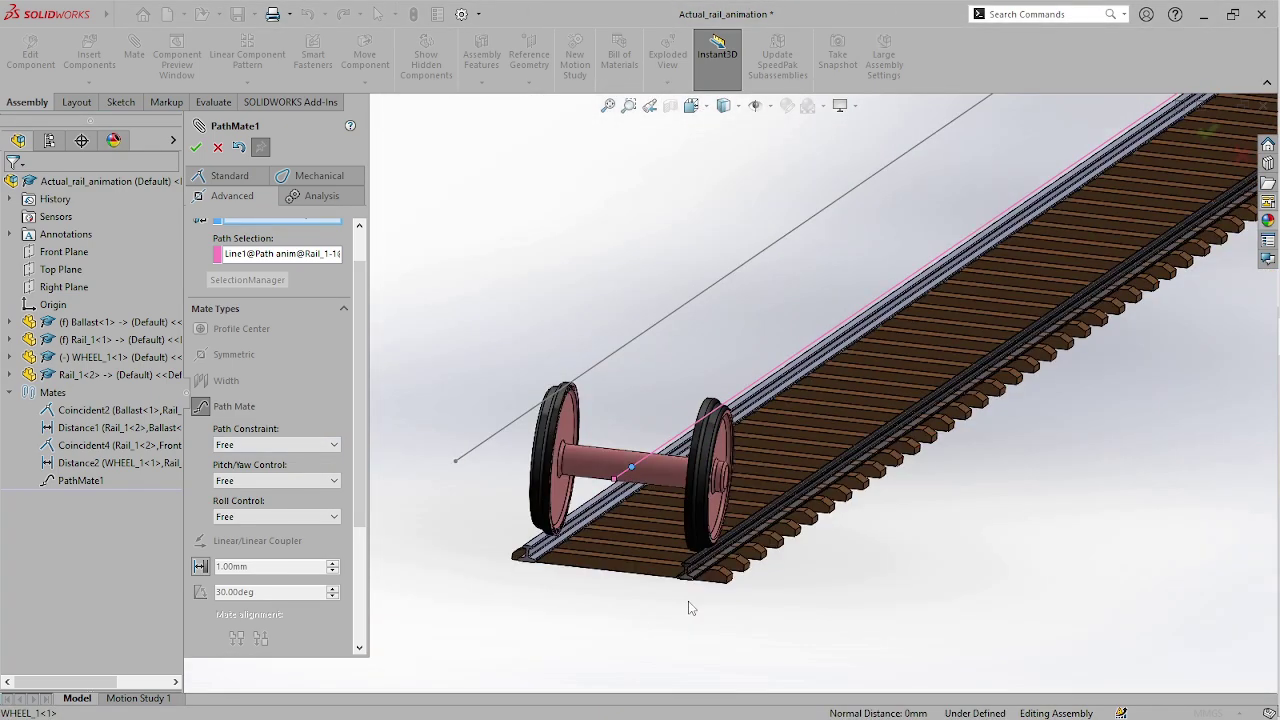
pyautogui.click(265, 482)
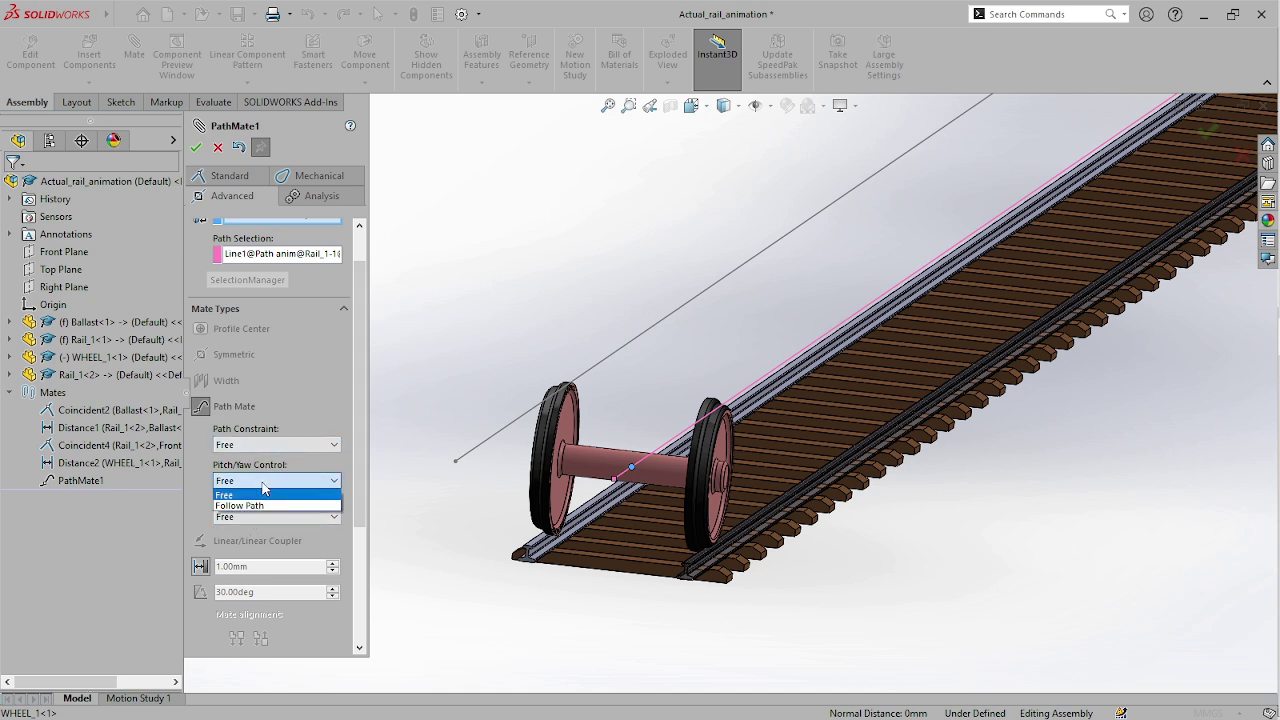
pyautogui.click(264, 488)
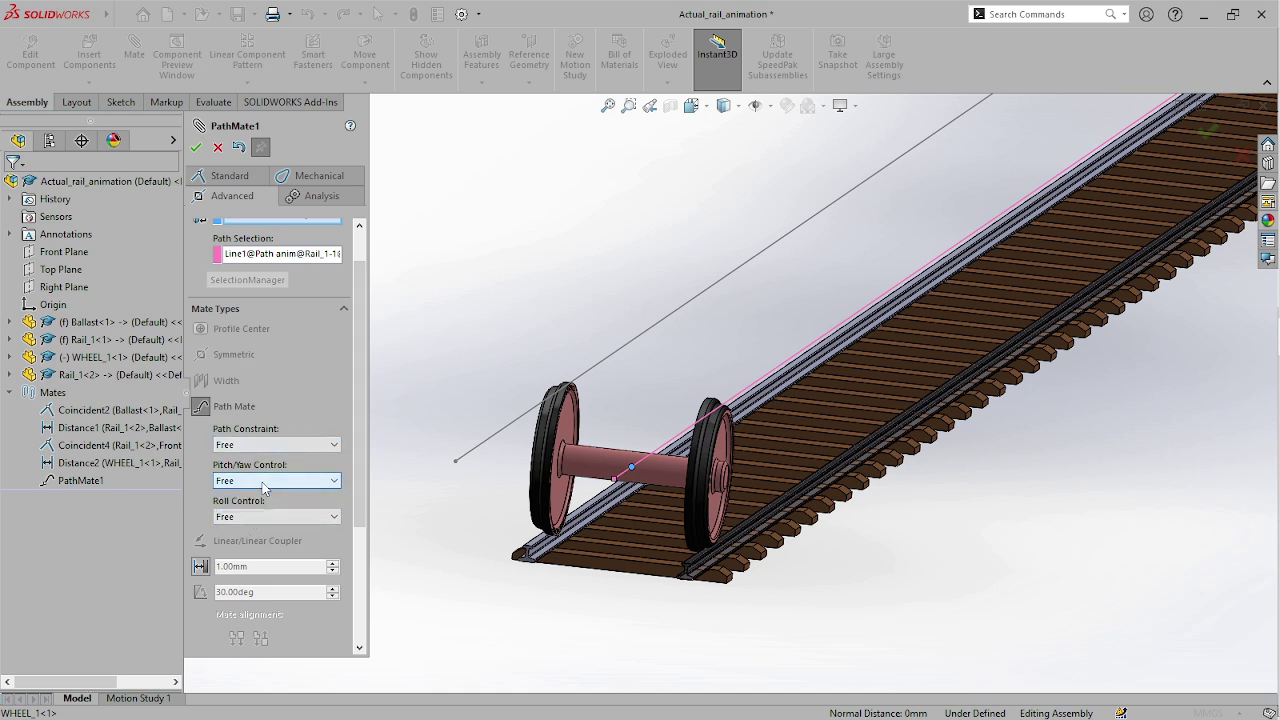
pyautogui.click(195, 147)
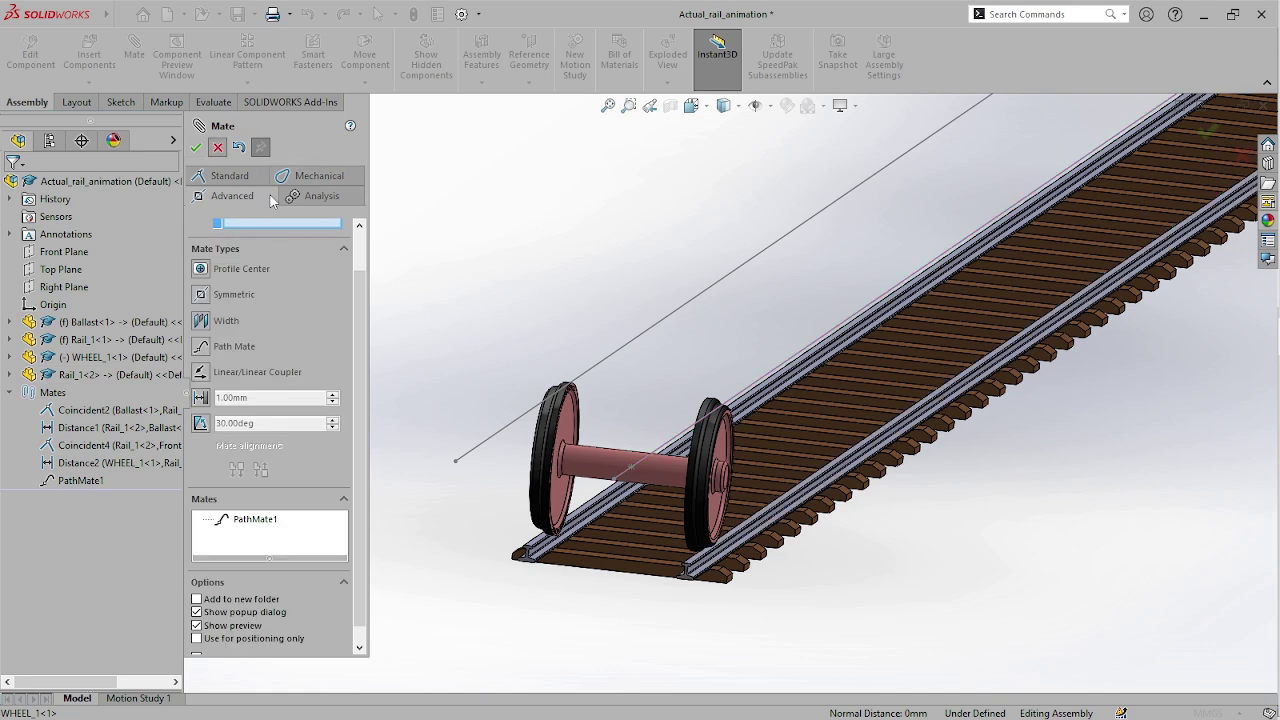
pyautogui.press('Return')
# - Suppress the Distance2 mate so it no longer fixes the wheelset on the rail
pyautogui.hotkey('ctrl', '7')
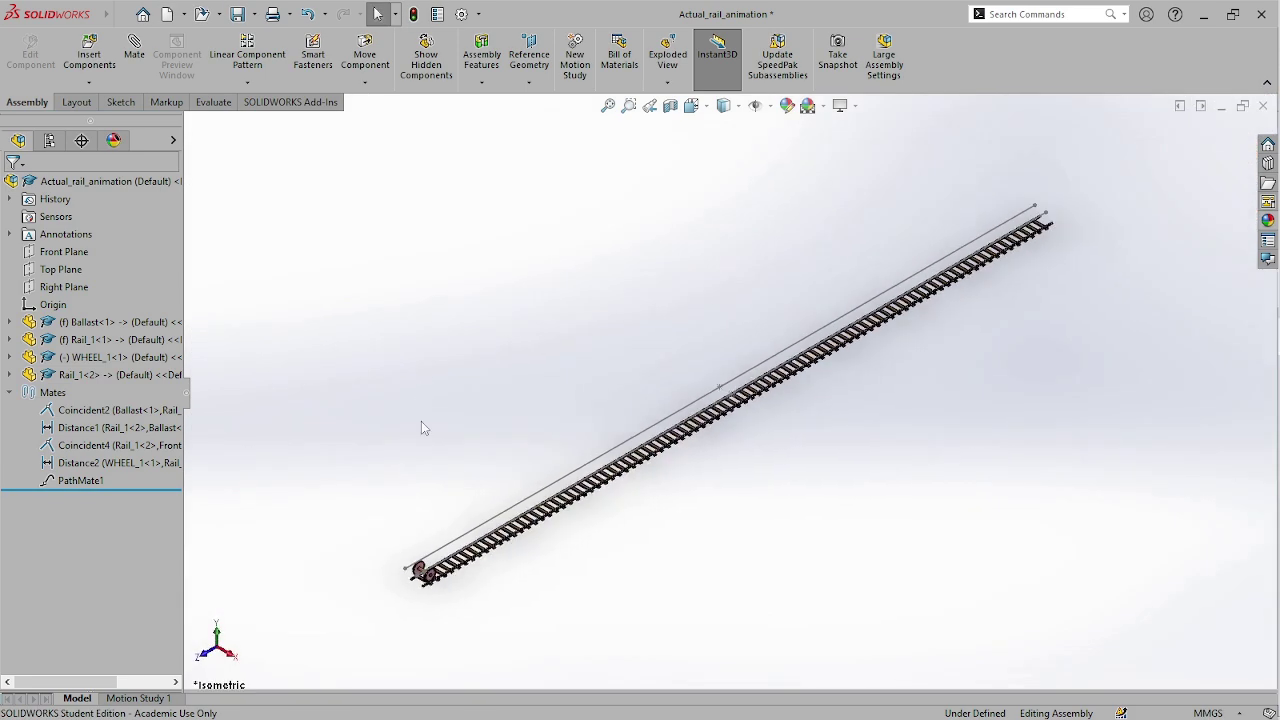
pyautogui.click(130, 463)
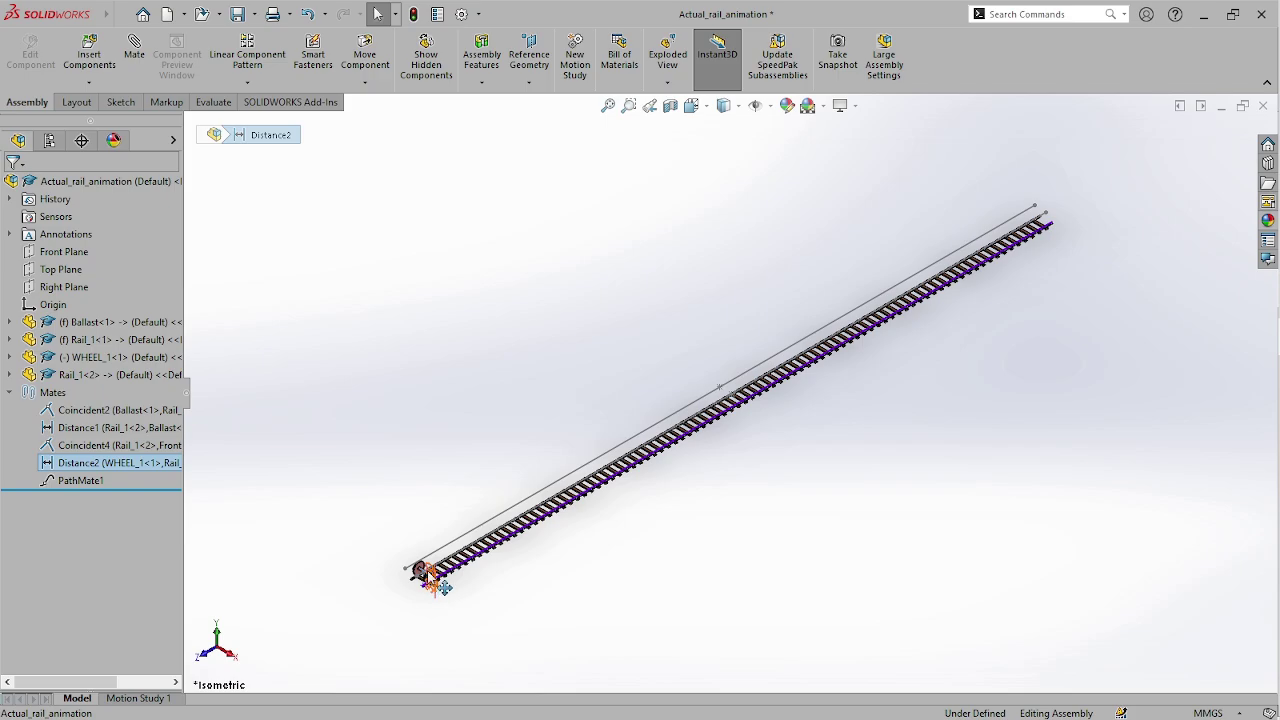
pyautogui.moveTo(434, 580); pyautogui.dragTo(480, 543, button='middle')
pyautogui.scroll(-3, 500, 500)
pyautogui.scroll(-5, 537, 384)
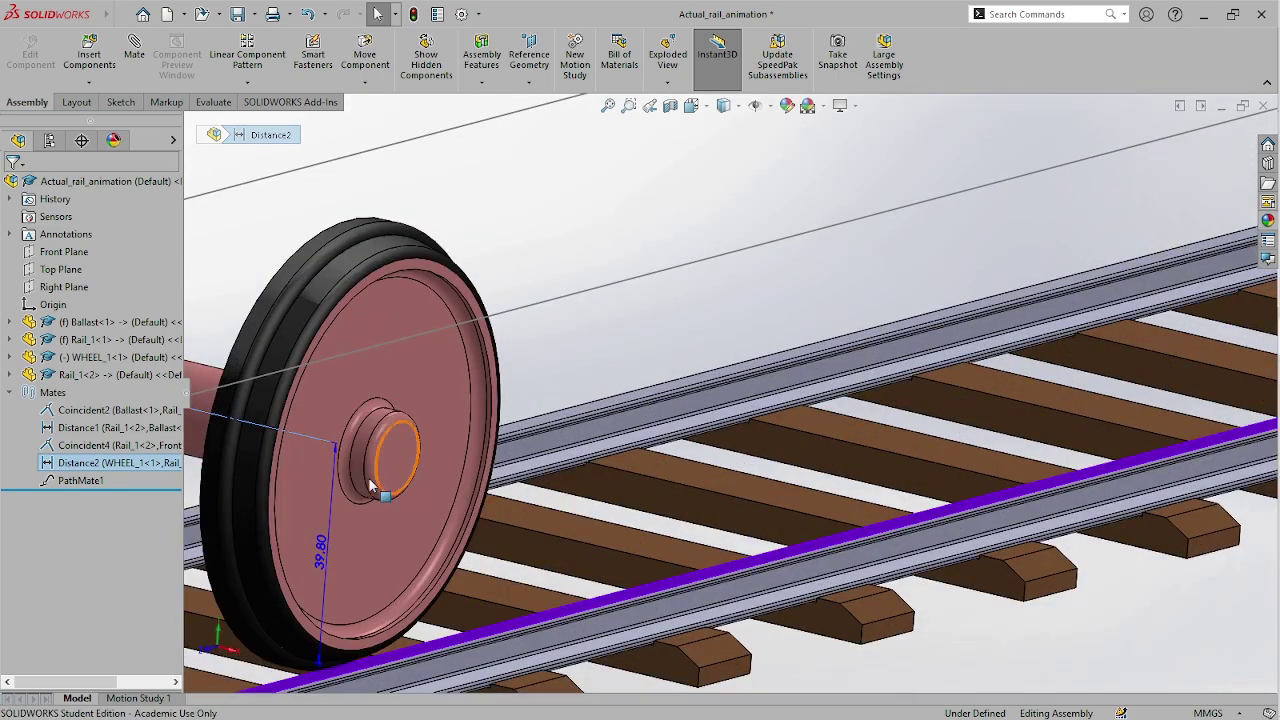
pyautogui.scroll(1, 372, 525)
pyautogui.moveTo(386, 531); pyautogui.dragTo(345, 540, button='middle')
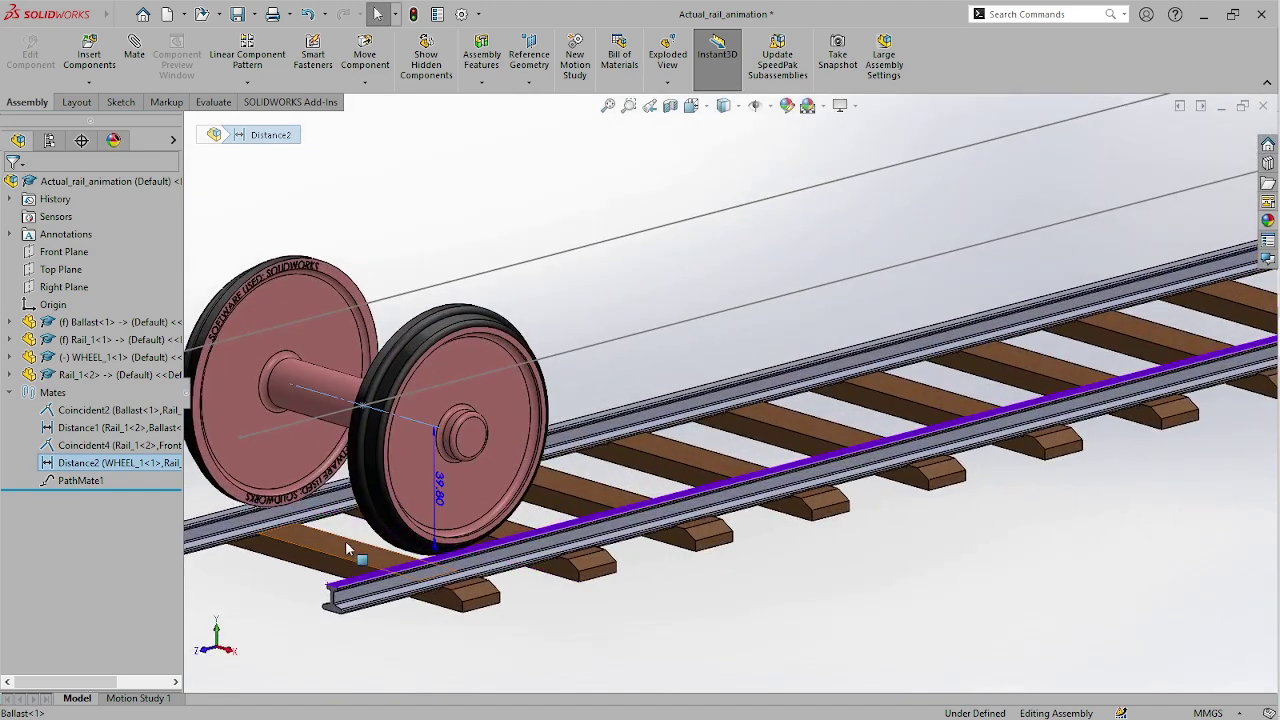
pyautogui.hotkey('ctrl', '7')
pyautogui.click(649, 563)
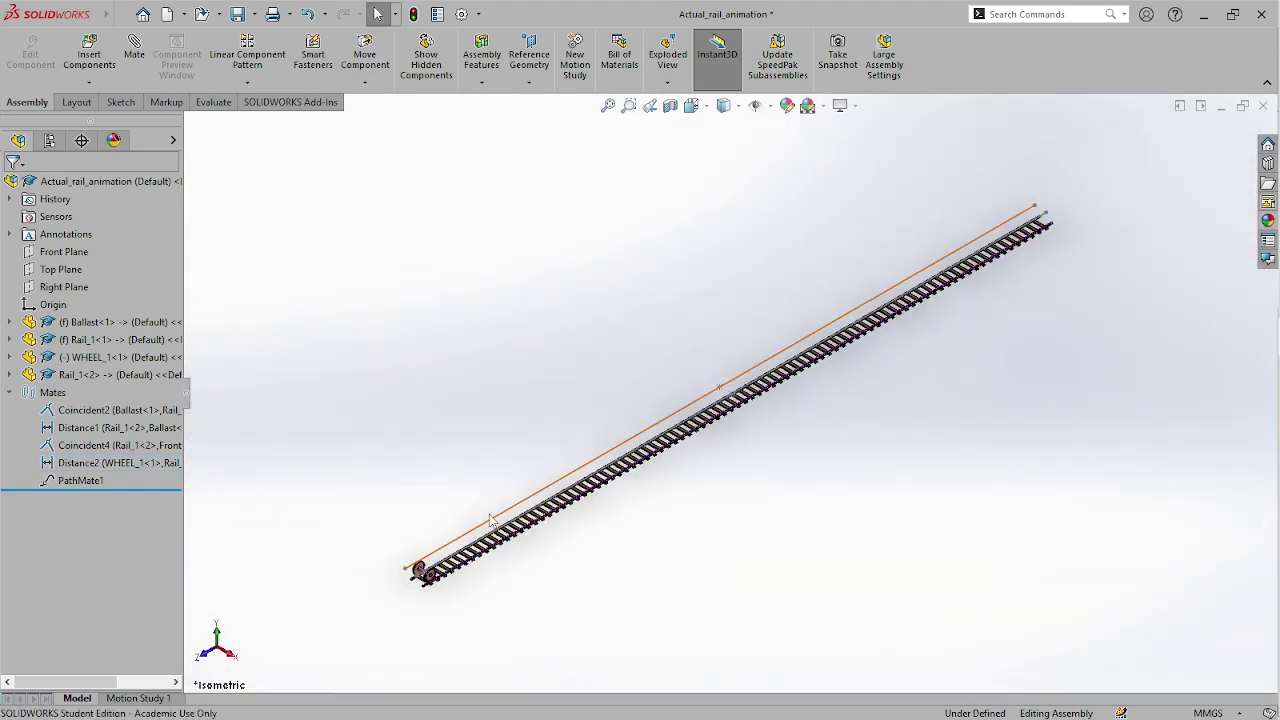
pyautogui.scroll(-2, 430, 580)
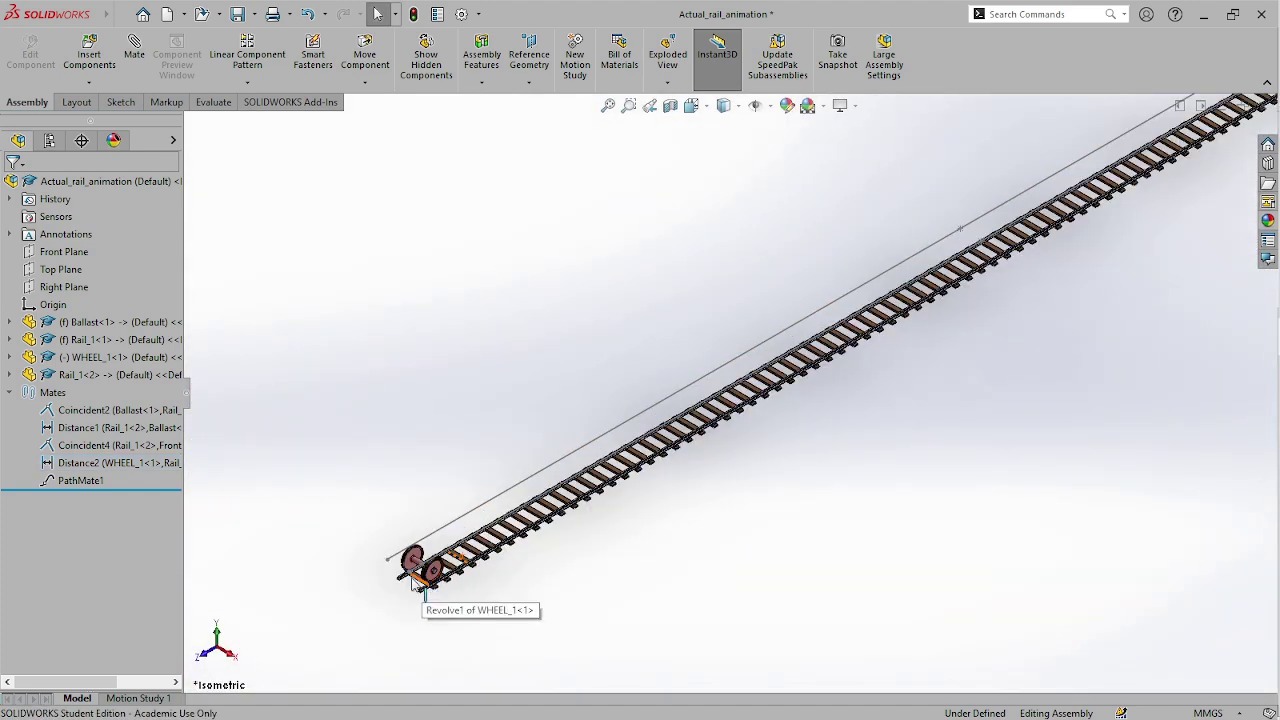
pyautogui.rightClick(124, 464)
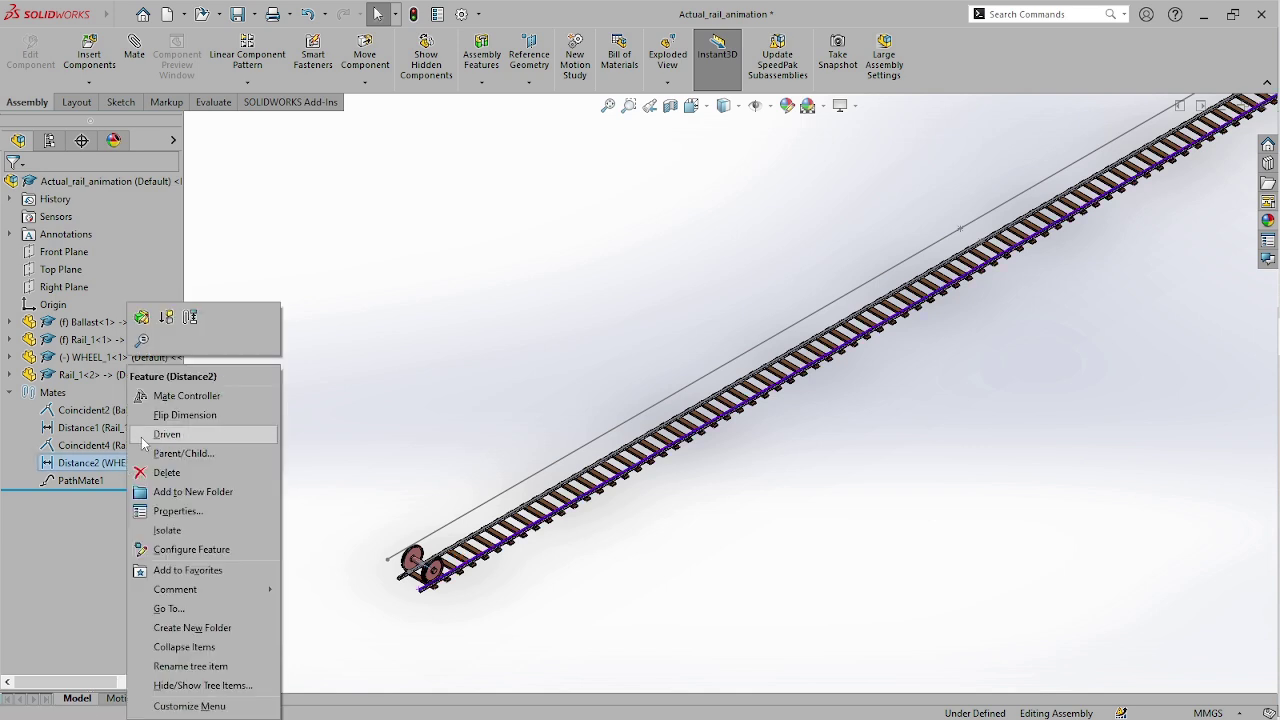
pyautogui.click(166, 318)
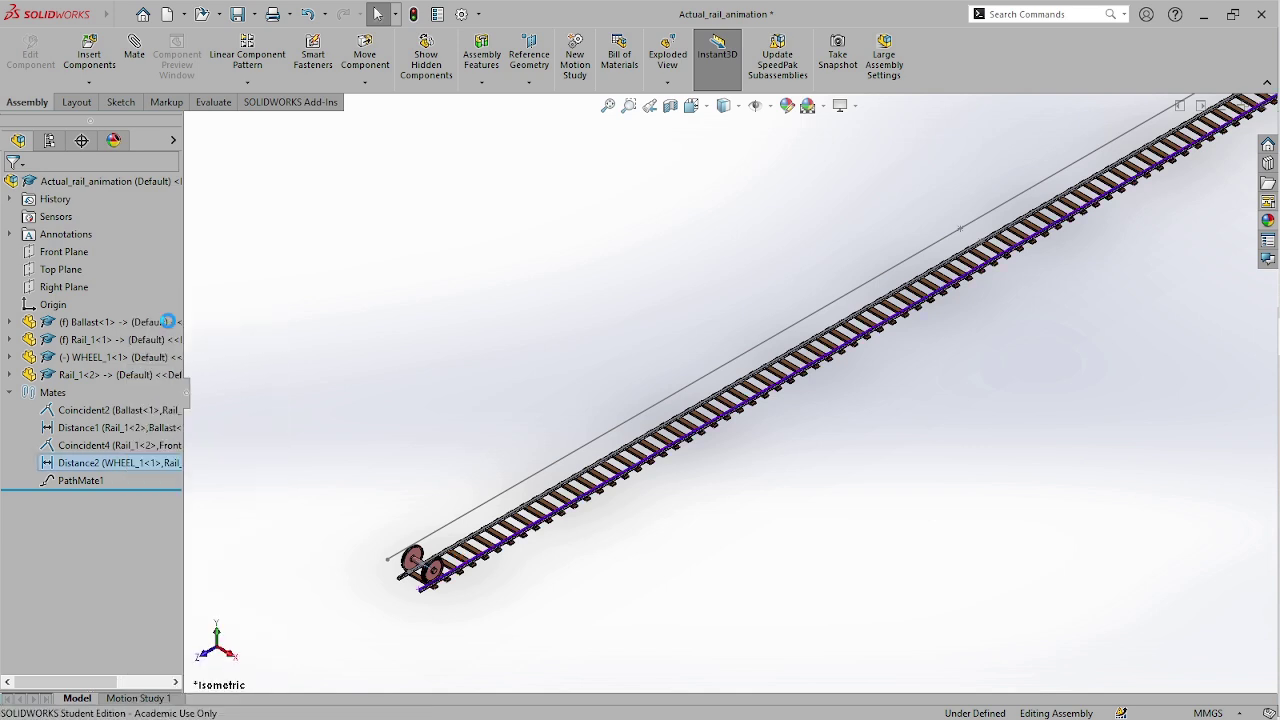
# - Switch PathMate1 to Distance Along Path and adjust the distance to move the wheelset
pyautogui.click(88, 481)
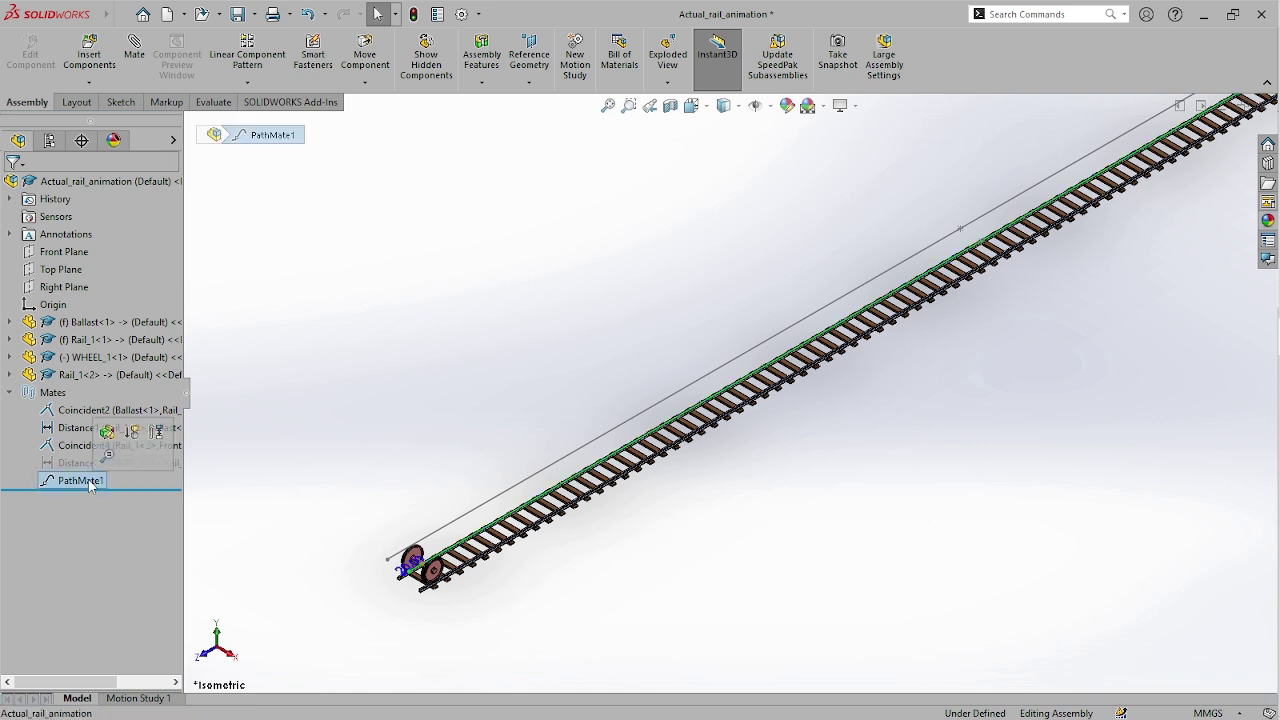
pyautogui.doubleClick(424, 588)
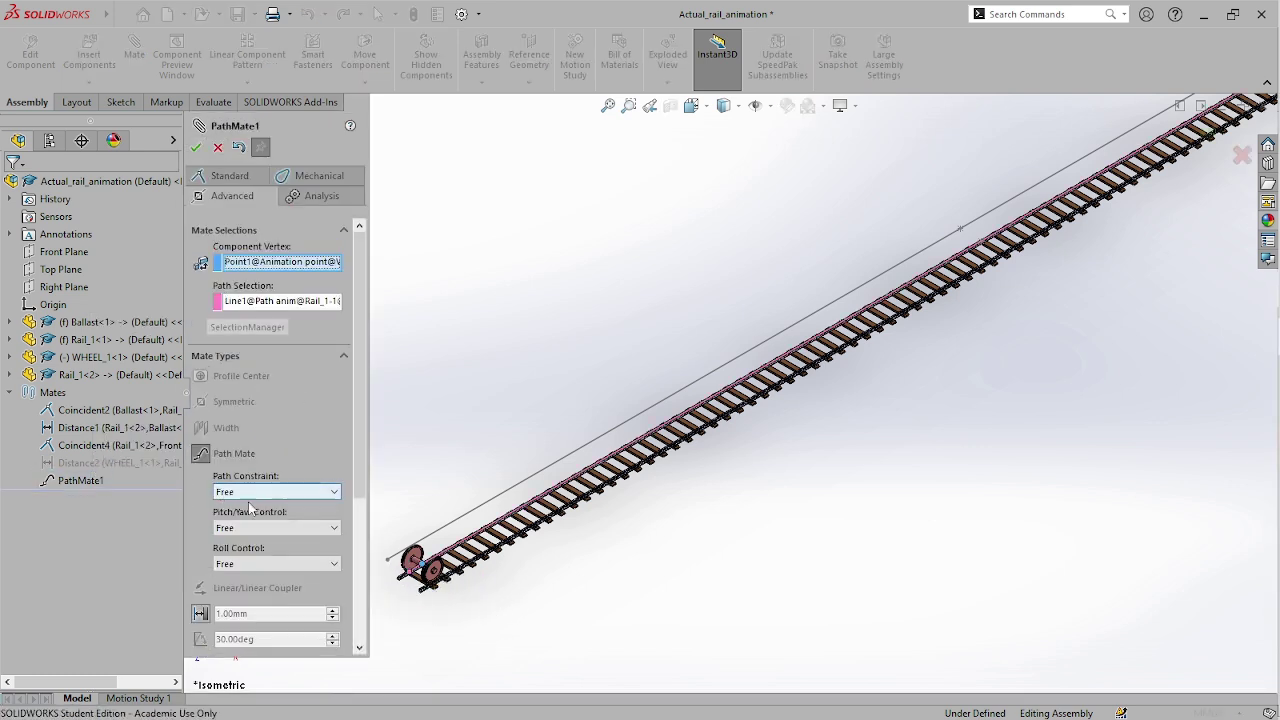
pyautogui.click(255, 491)
pyautogui.click(250, 509)
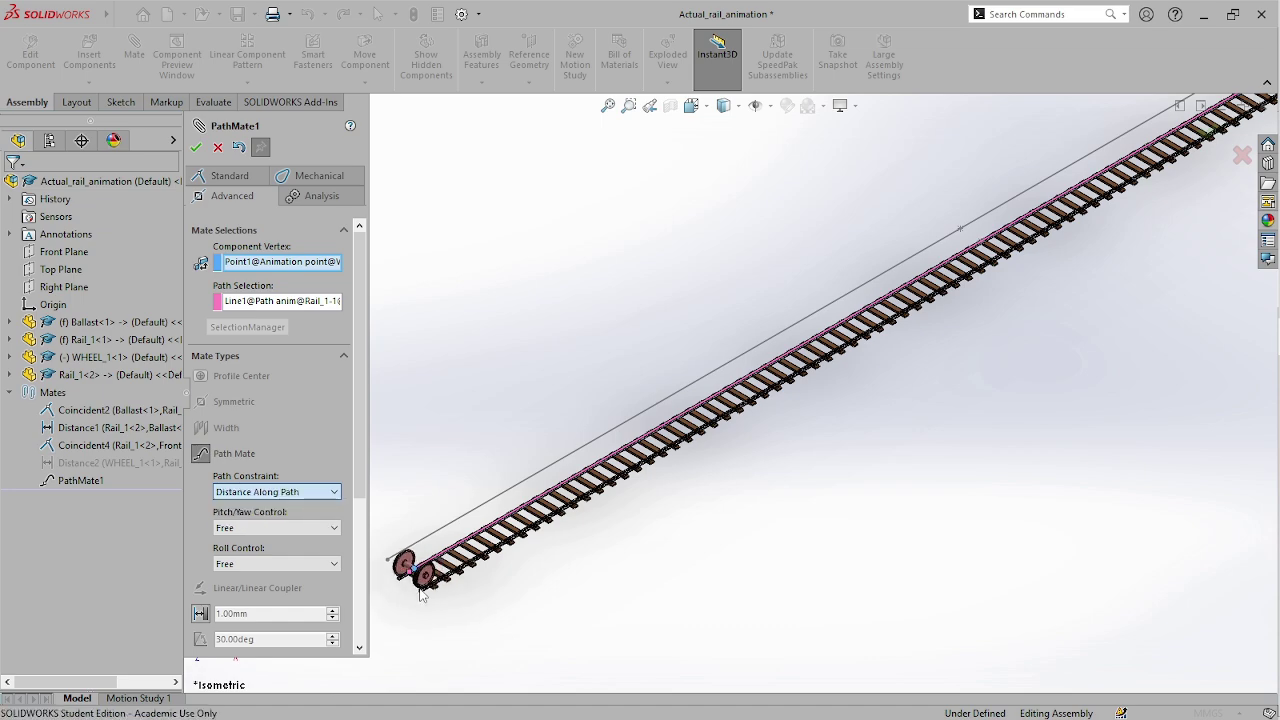
pyautogui.scroll(-10, 420, 593)
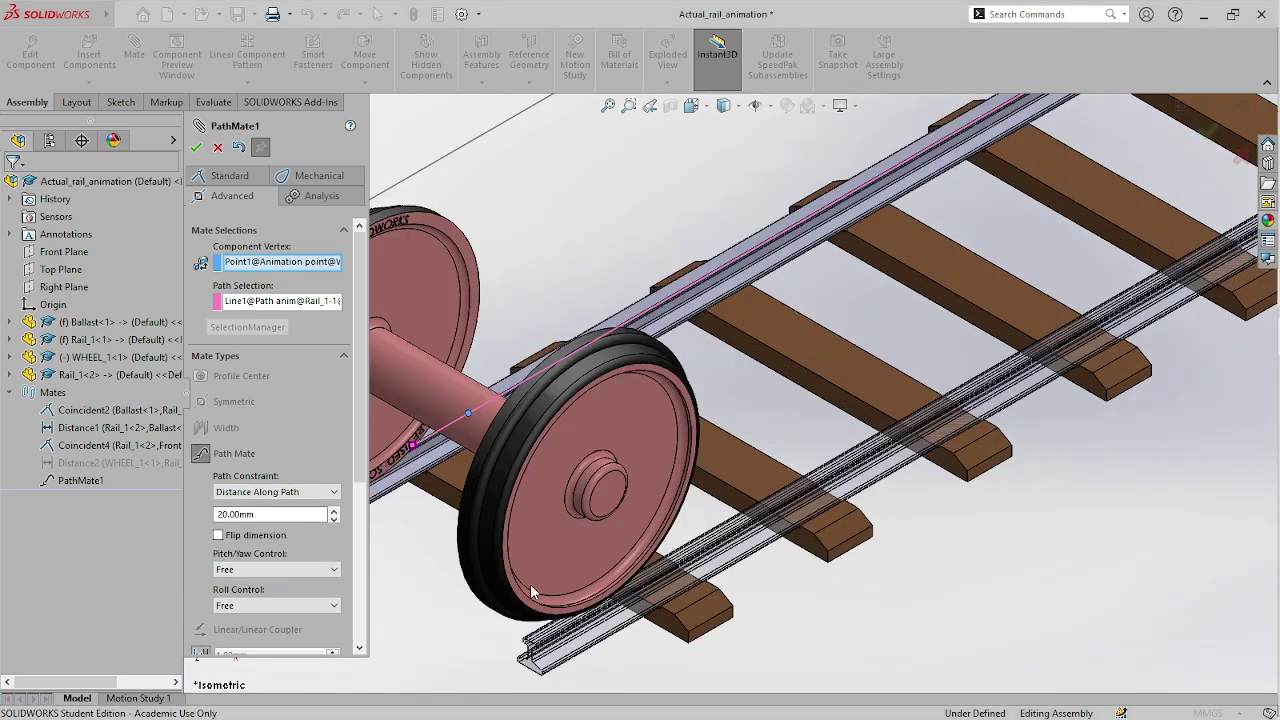
pyautogui.moveTo(605, 495); pyautogui.dragTo(618, 485, button='middle')
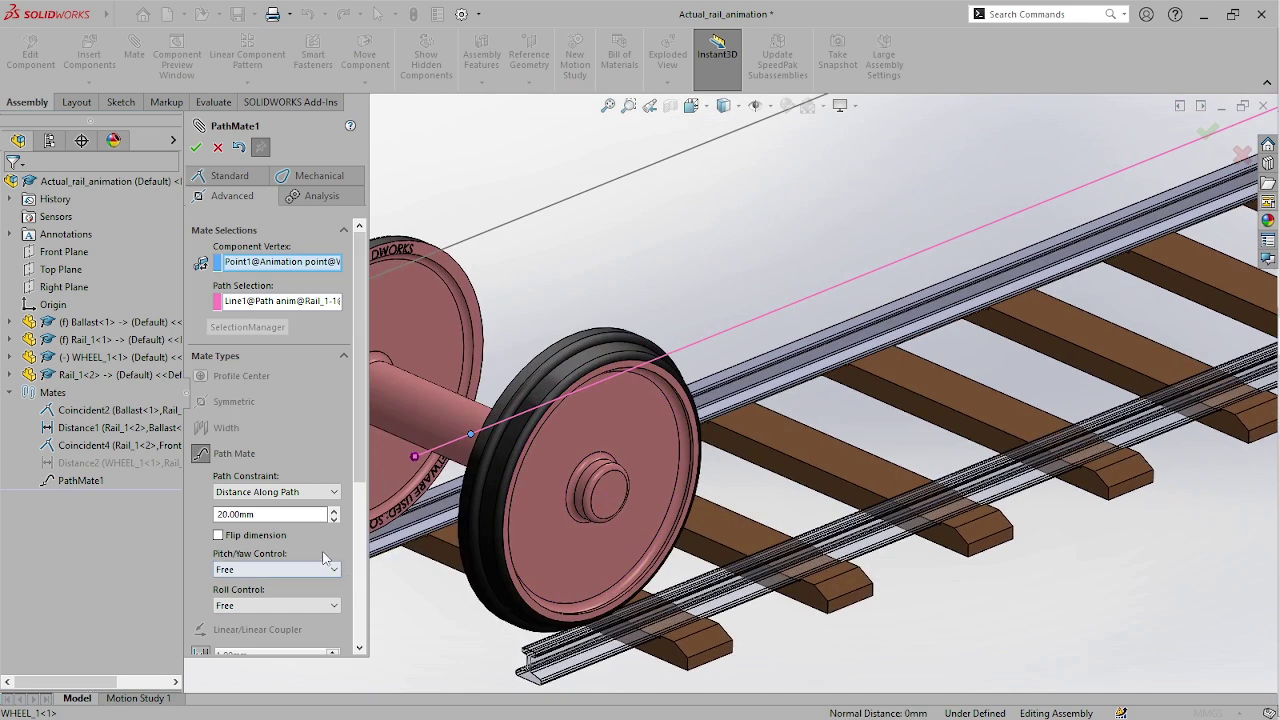
pyautogui.click(334, 519)
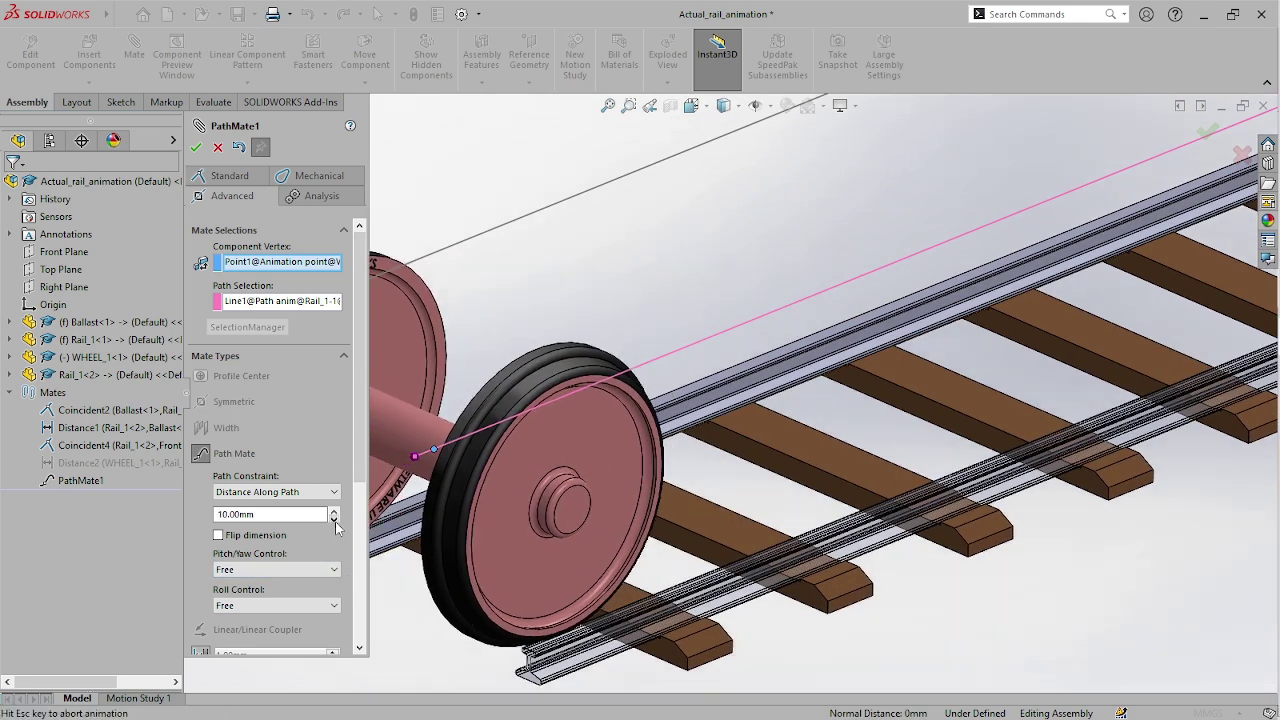
pyautogui.click(335, 527)
pyautogui.scroll(3, 505, 535)
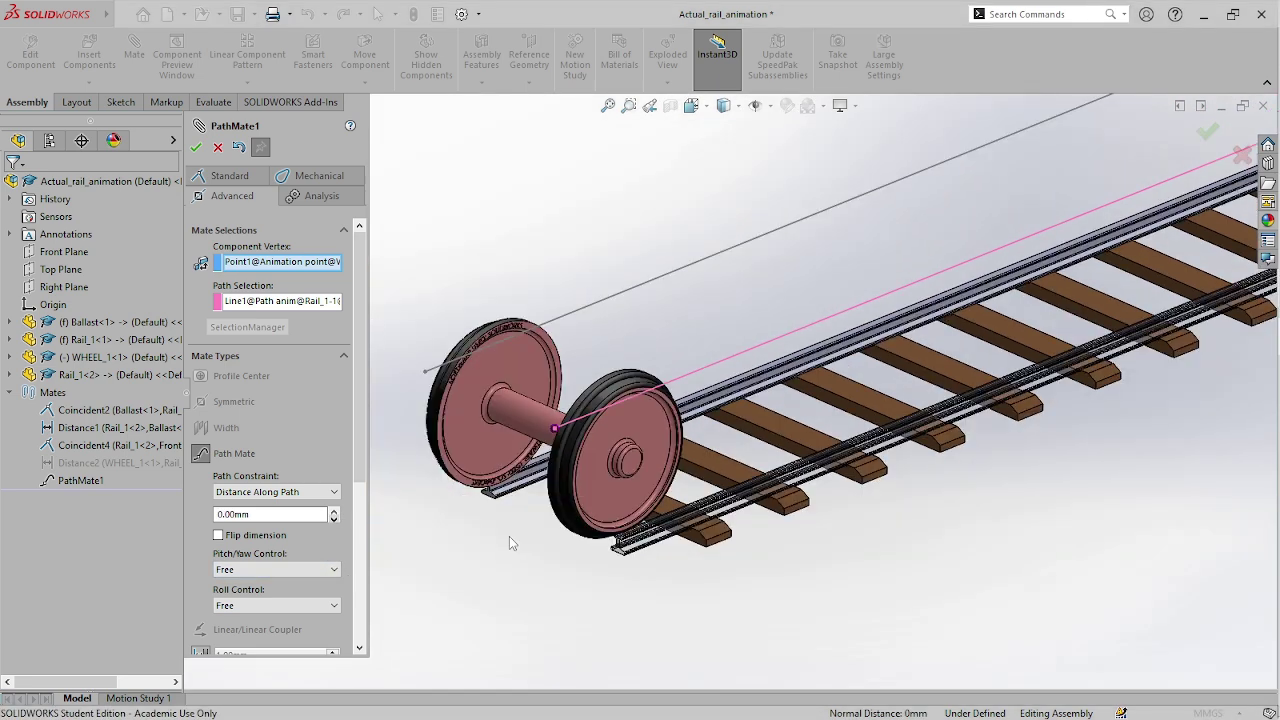
pyautogui.scroll(-5, 600, 412)
pyautogui.scroll(3, 639, 375)
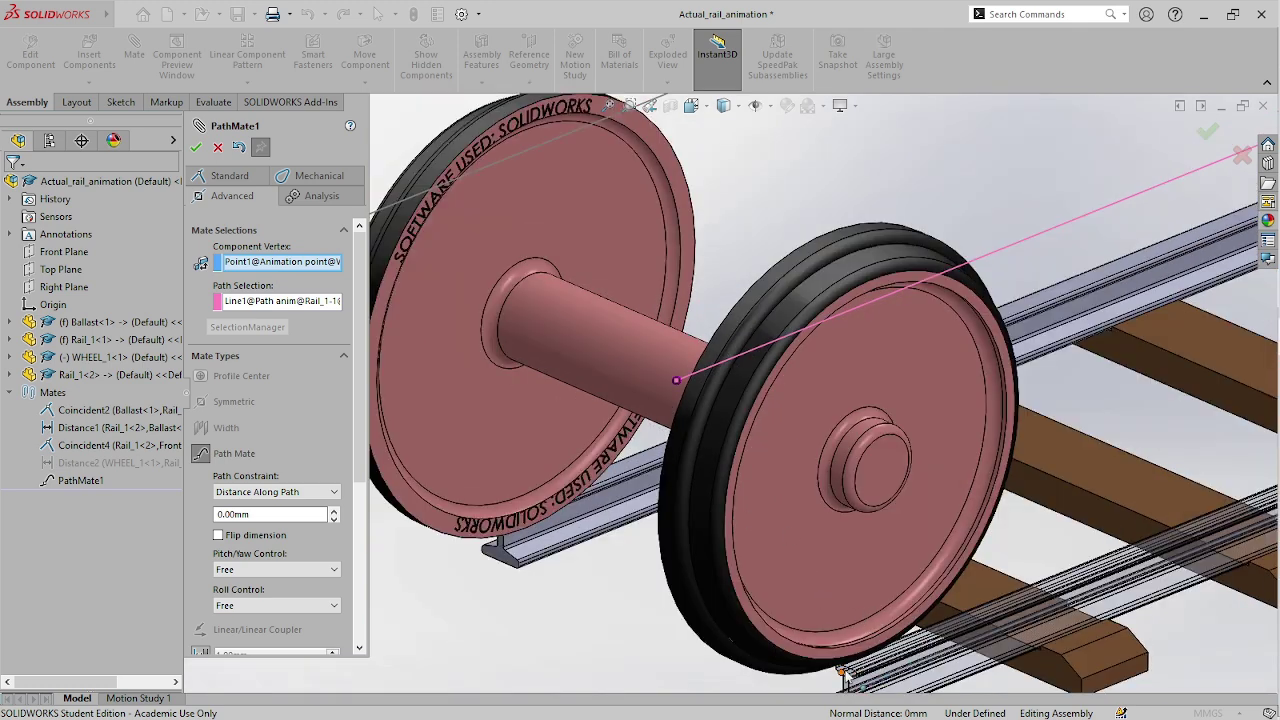
pyautogui.moveTo(866, 656); pyautogui.dragTo(513, 598, button='middle')
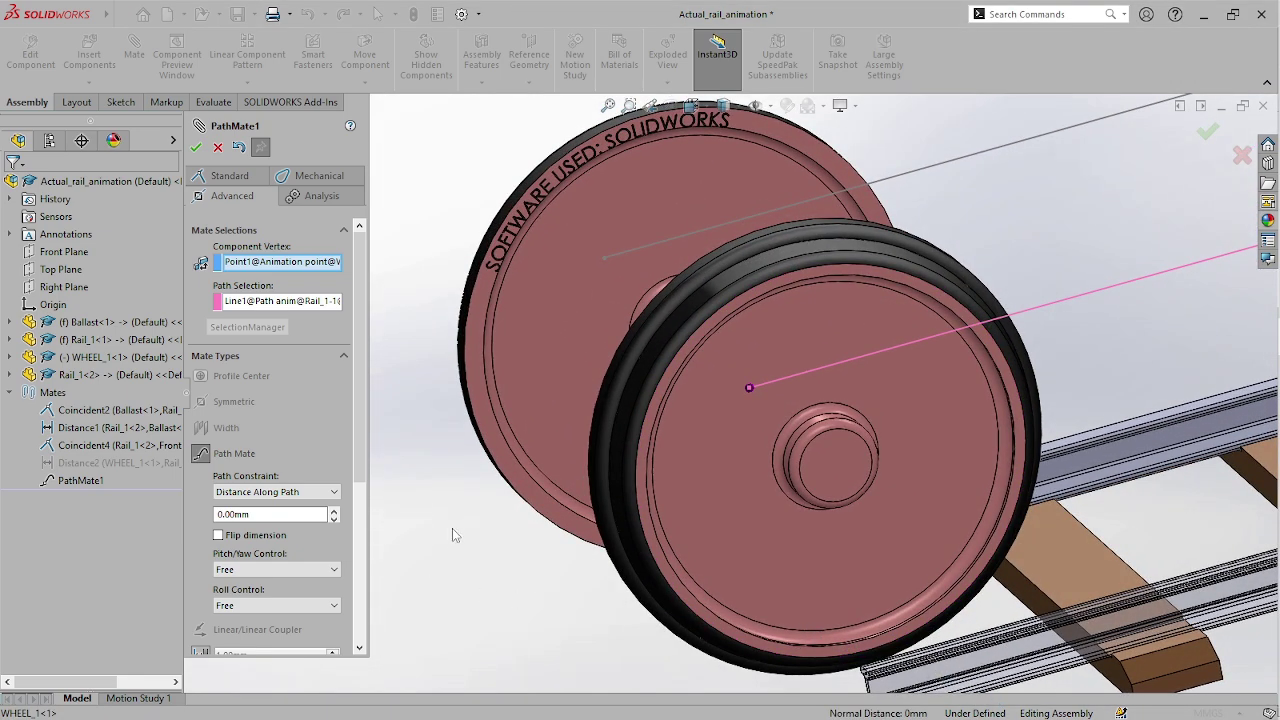
pyautogui.click(335, 511)
pyautogui.click(334, 510)
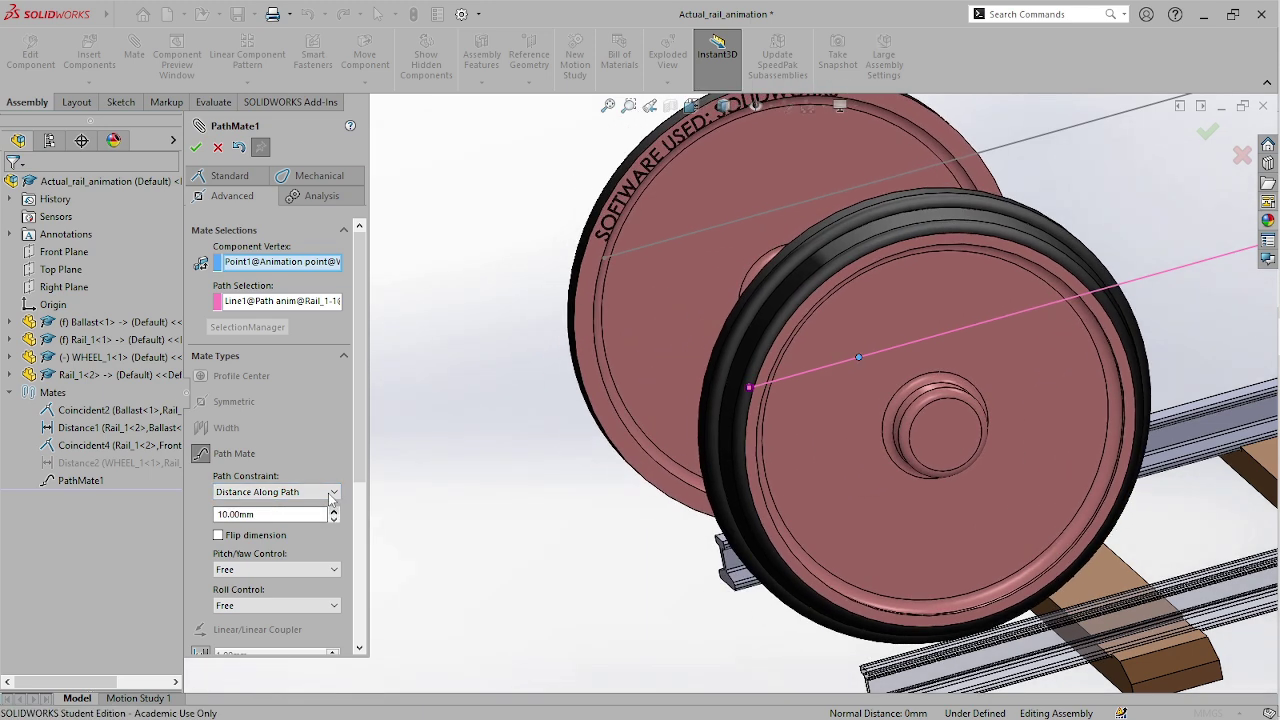
# - Try Percent Along Path at 50, moving the wheelset to mid-track
pyautogui.click(332, 492)
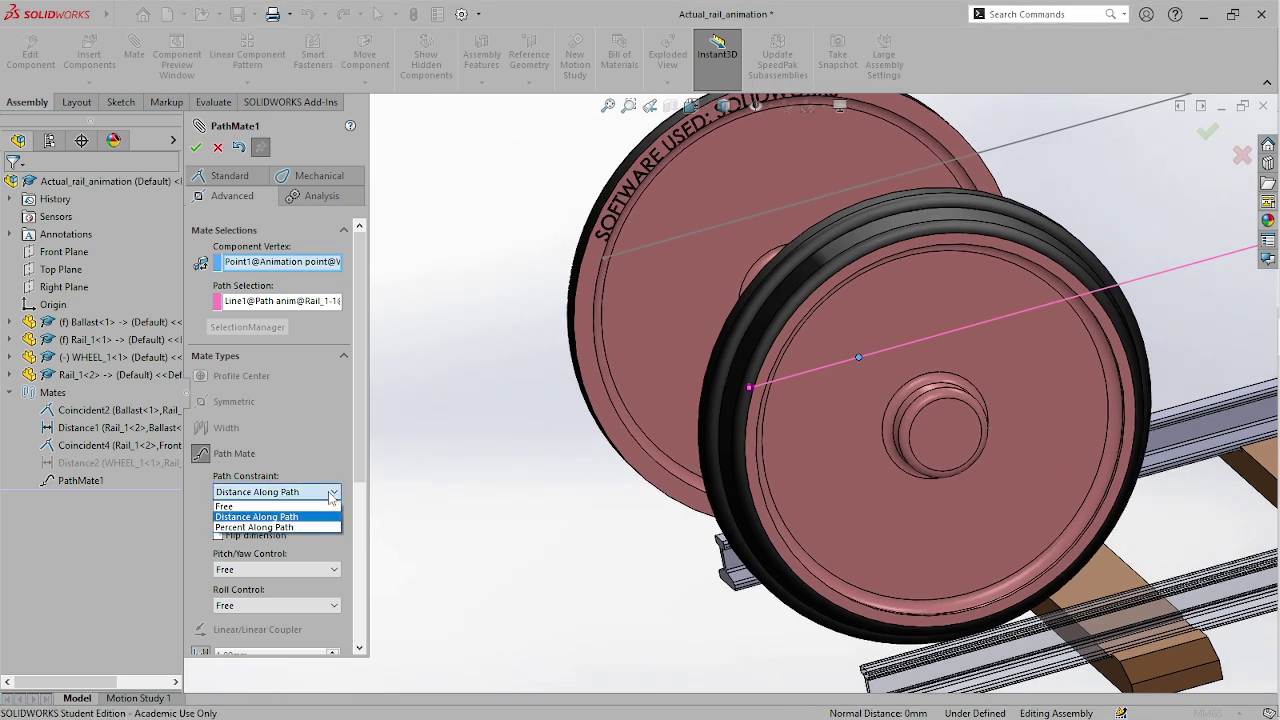
pyautogui.click(300, 527)
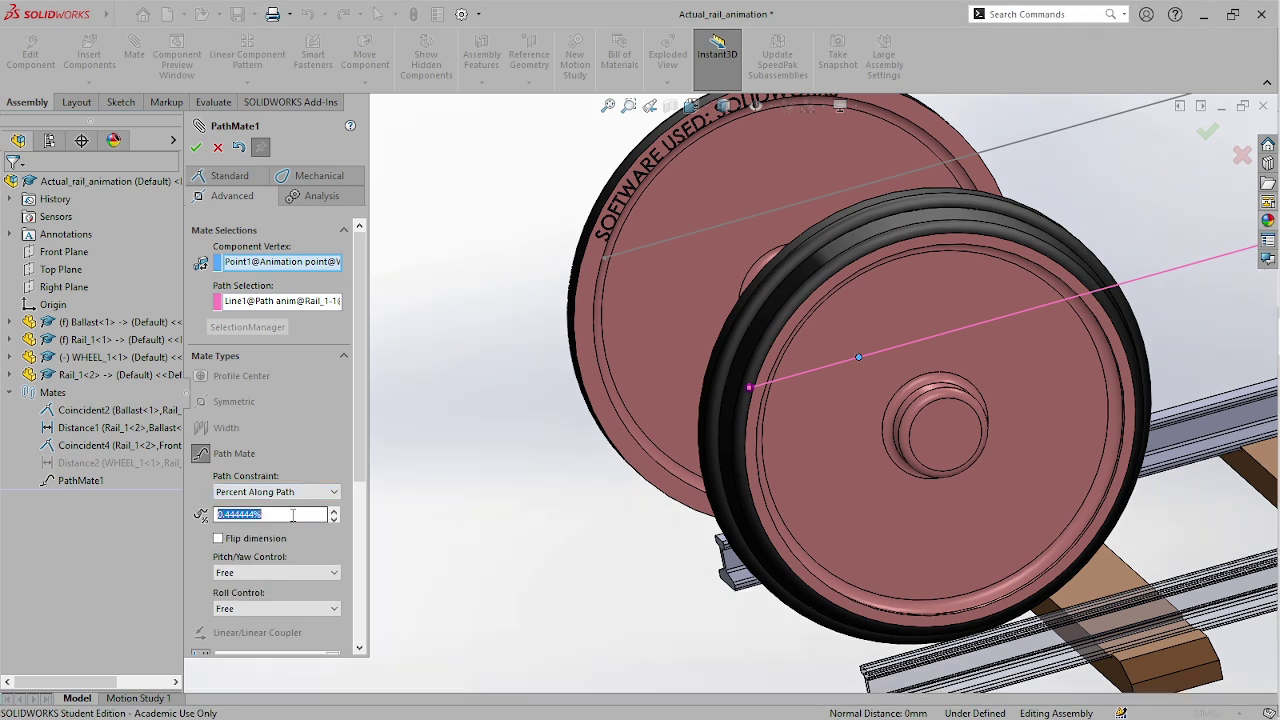
pyautogui.write('50')
pyautogui.press('Return')
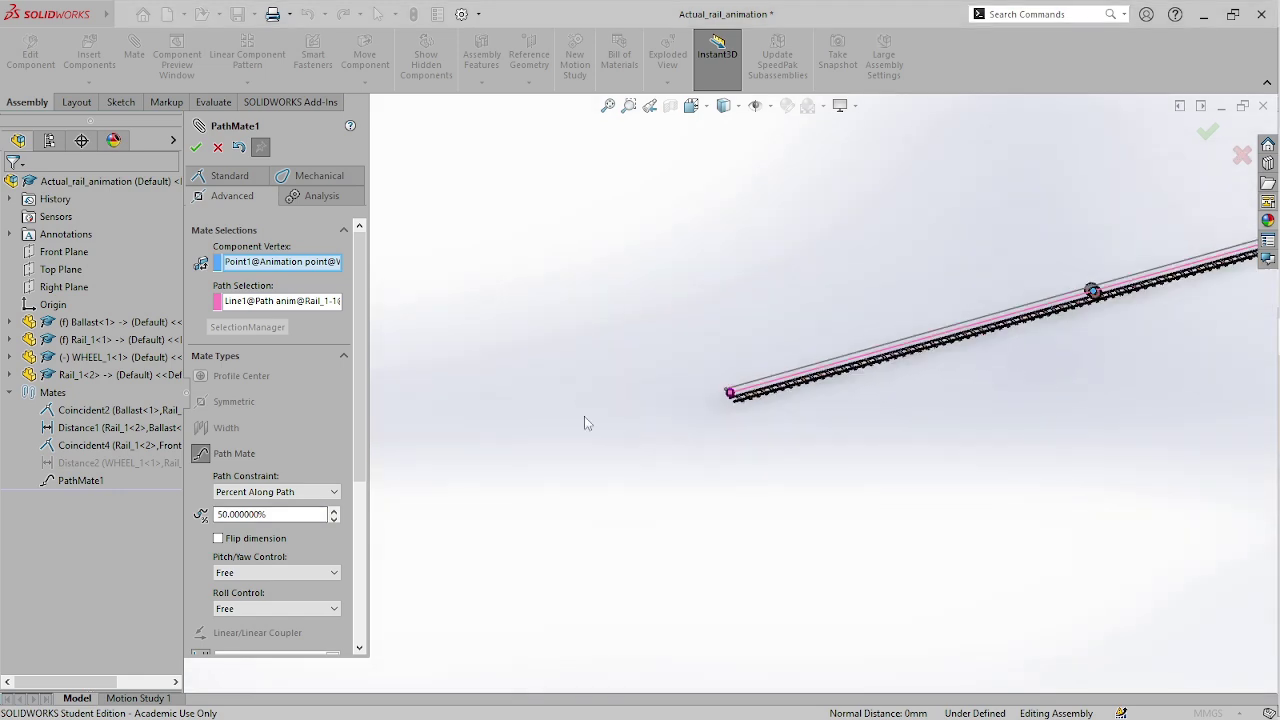
# - Set PathMate1 back to Distance Along Path at 10.00 mm and accept the mate
pyautogui.doubleClick(298, 516)
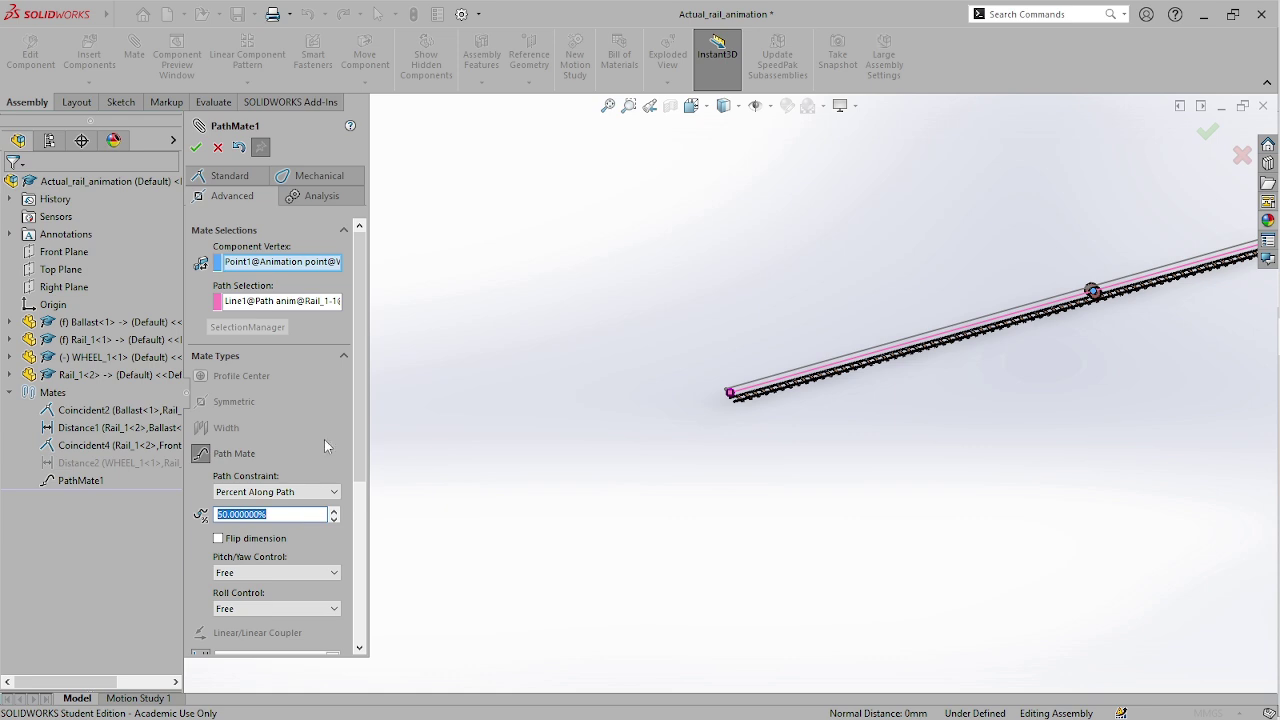
pyautogui.click(316, 491)
pyautogui.click(290, 504)
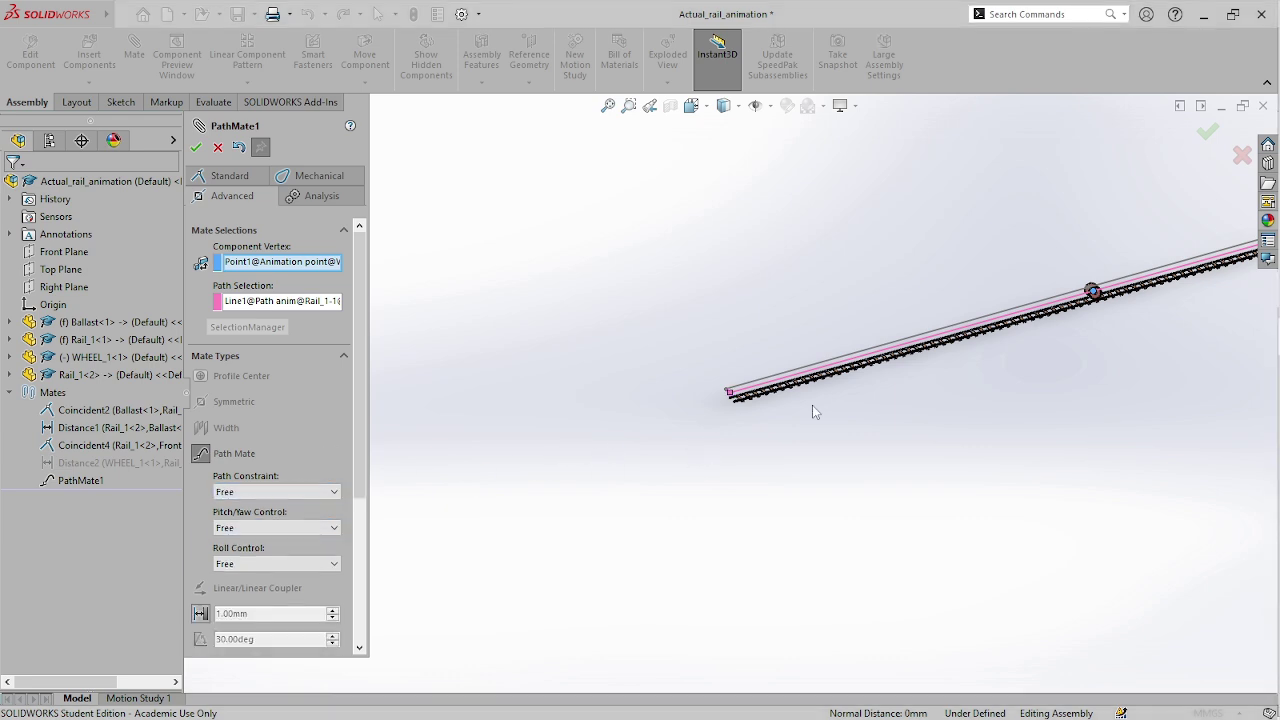
pyautogui.scroll(-3, 1090, 290)
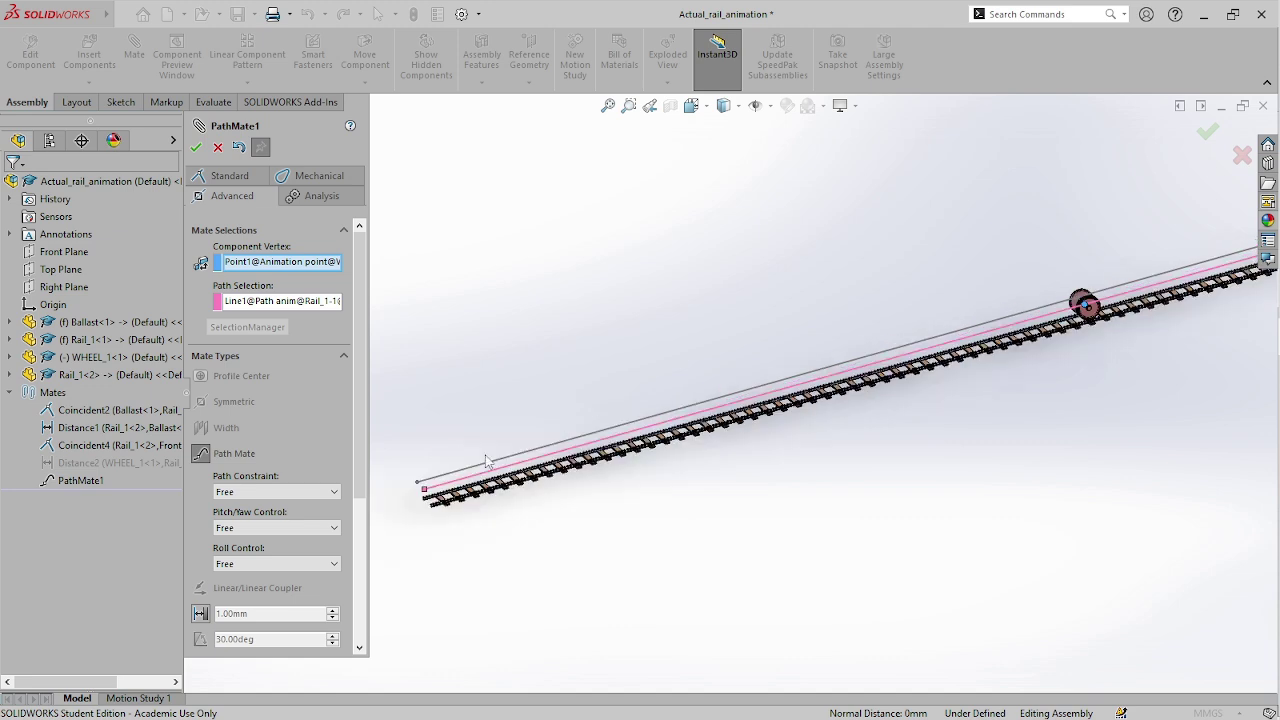
pyautogui.click(280, 491)
pyautogui.click(262, 516)
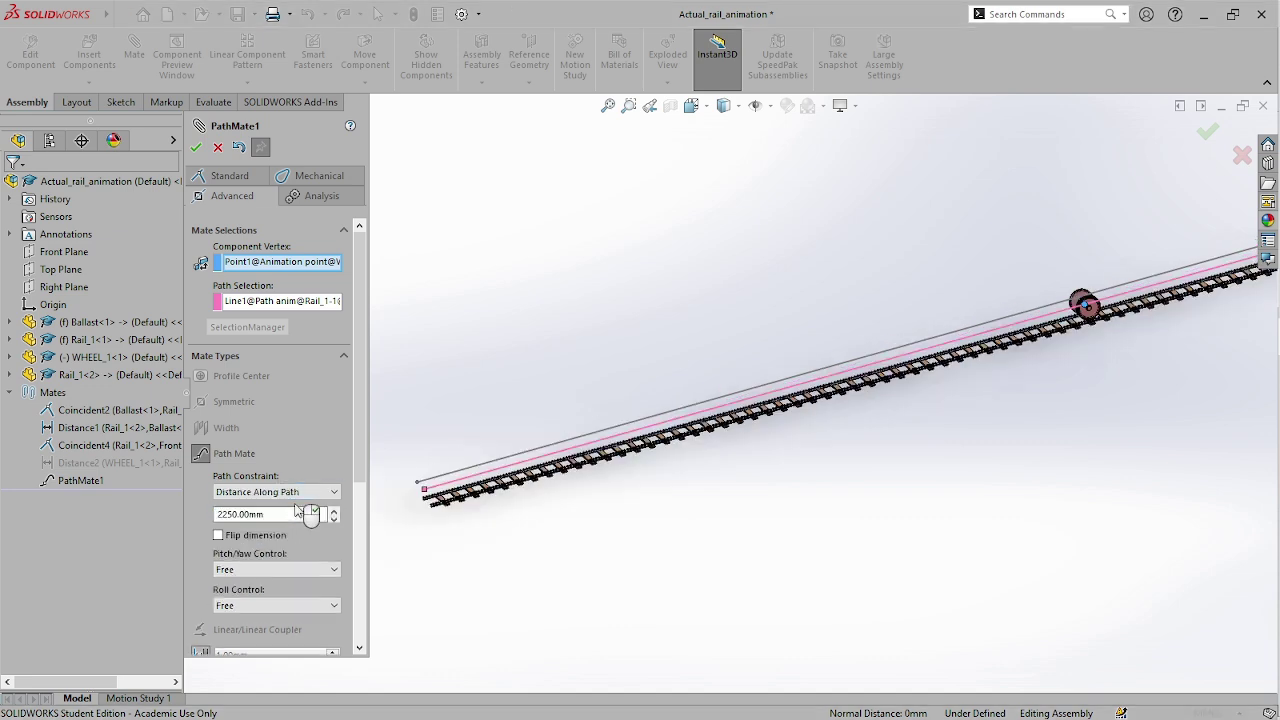
pyautogui.write('1')
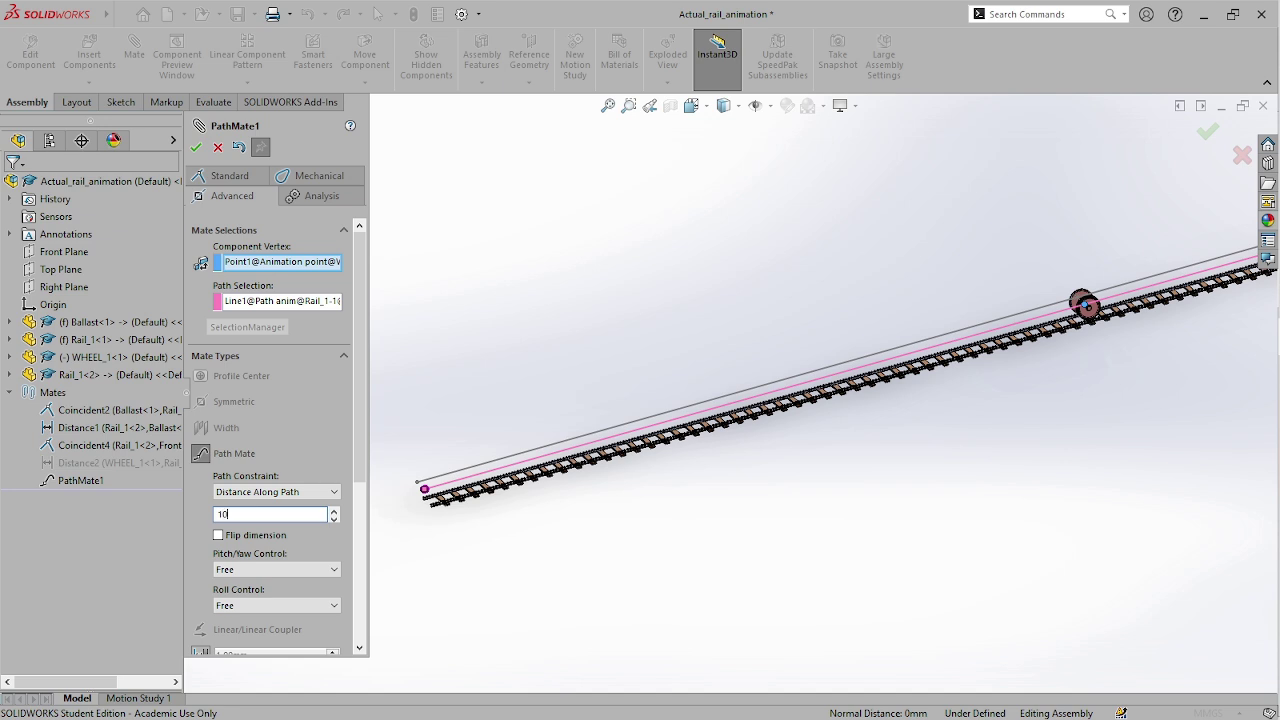
pyautogui.write('0')
pyautogui.press('Return')
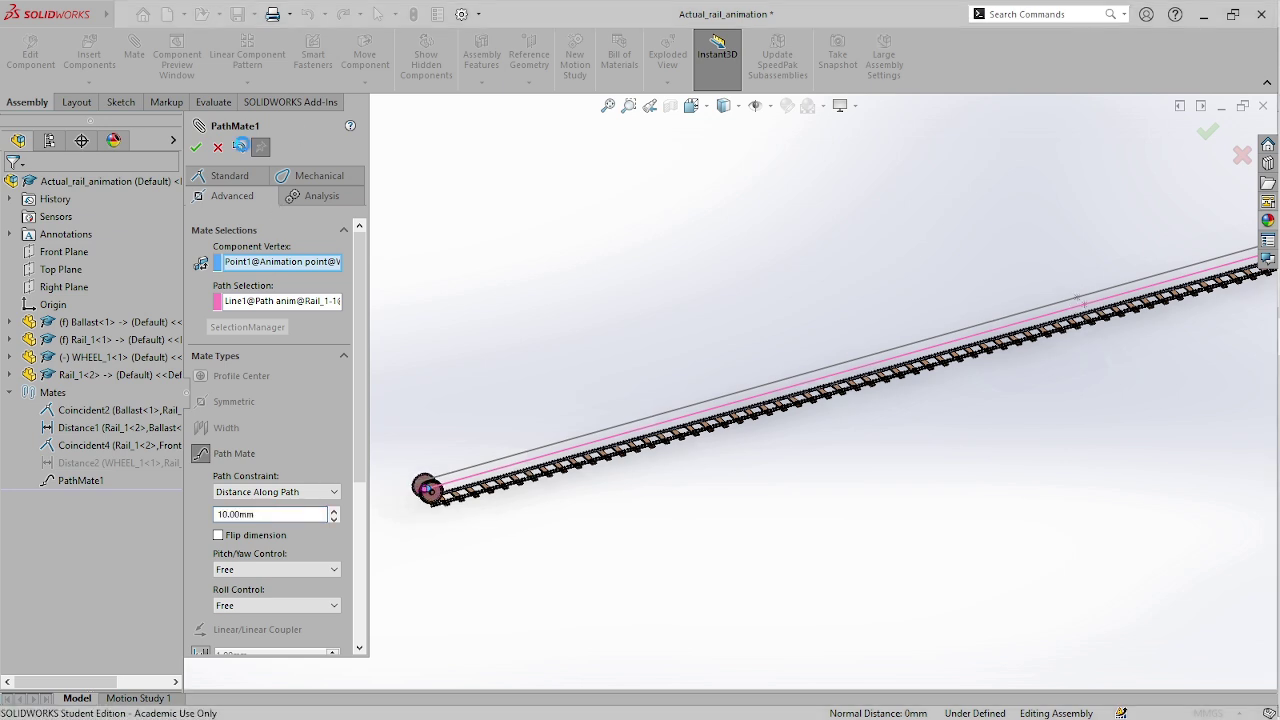
pyautogui.click(196, 147)
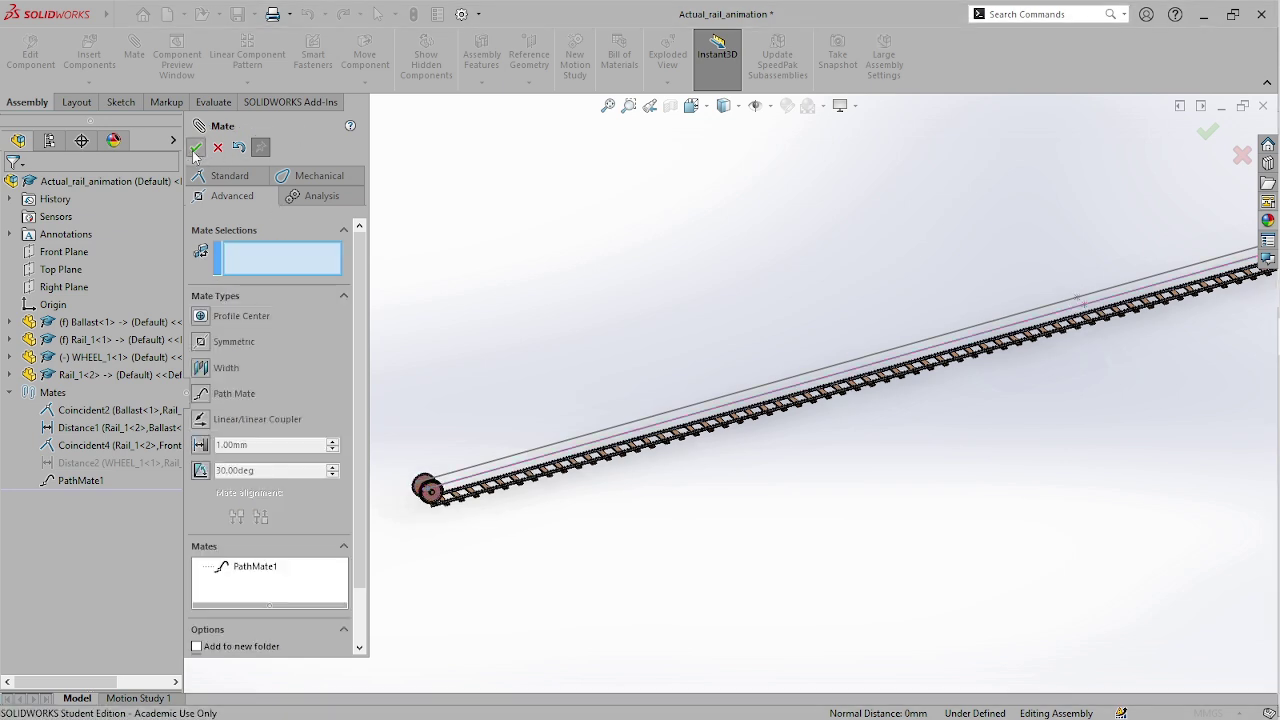
# - Show the rail assembly in isometric view and load the SOLIDWORKS Motion add-in
pyautogui.click(195, 148)
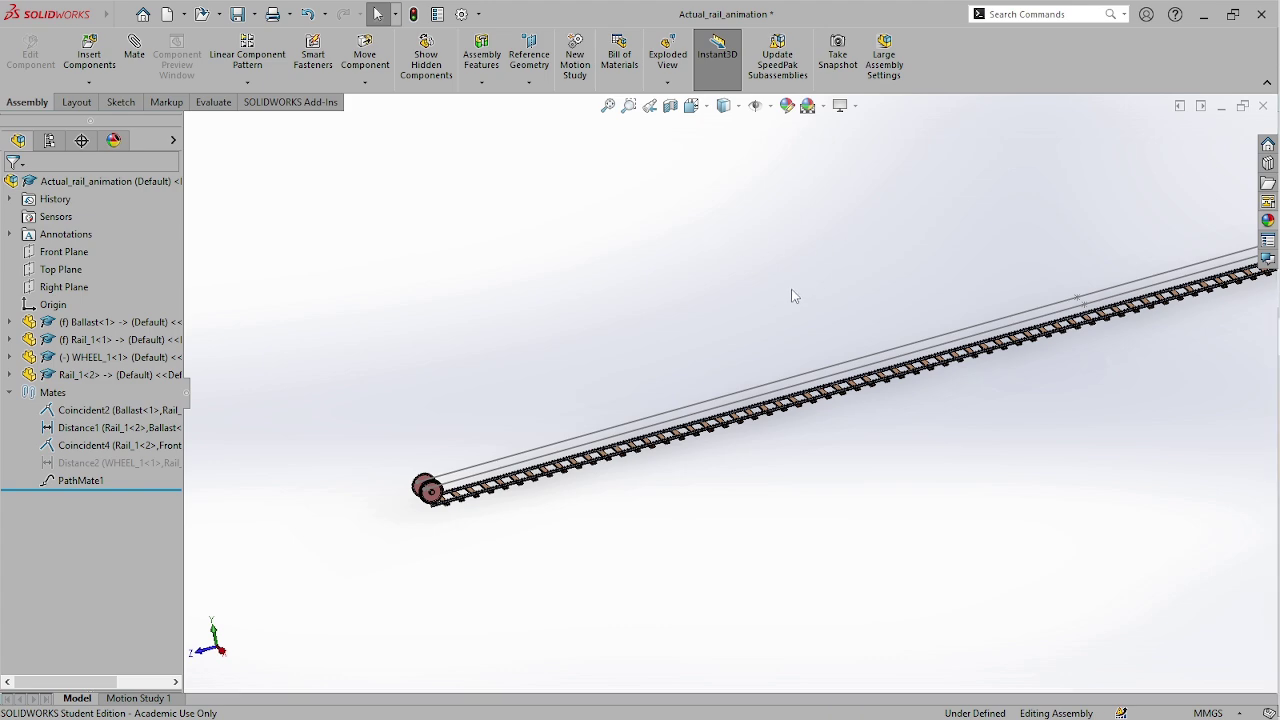
pyautogui.hotkey('ctrl', '7')
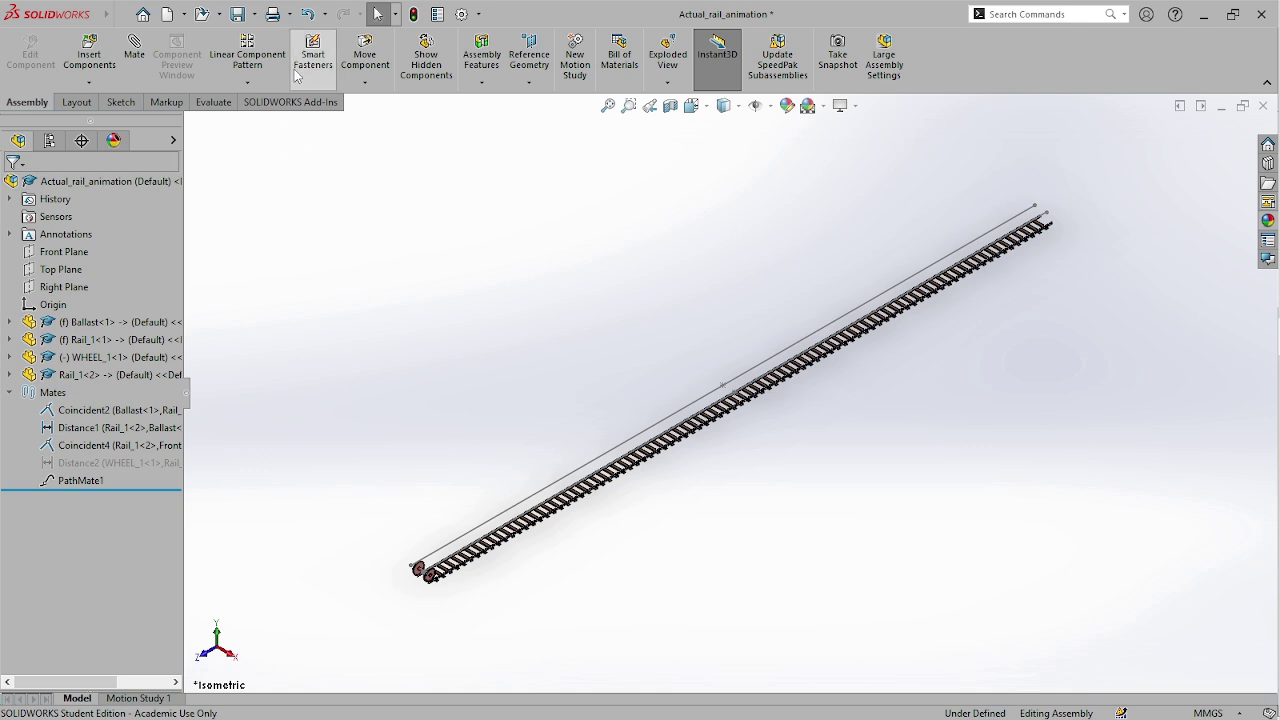
pyautogui.click(293, 102)
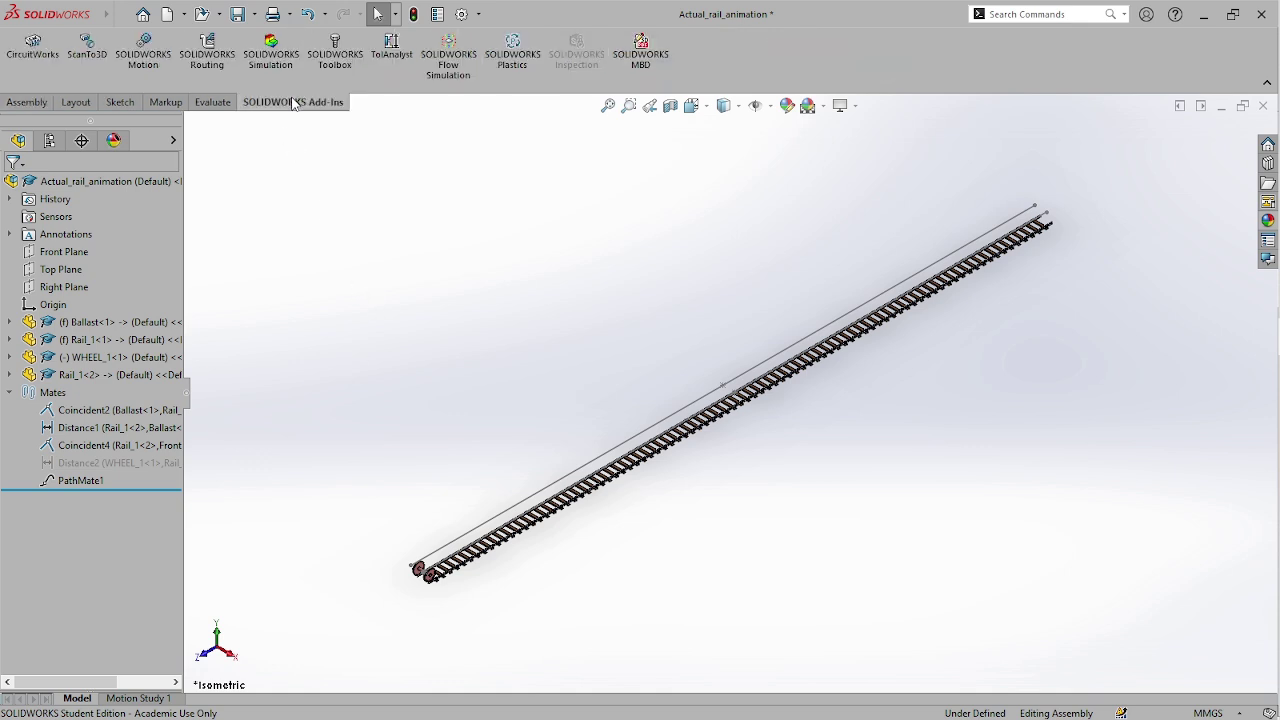
pyautogui.click(150, 60)
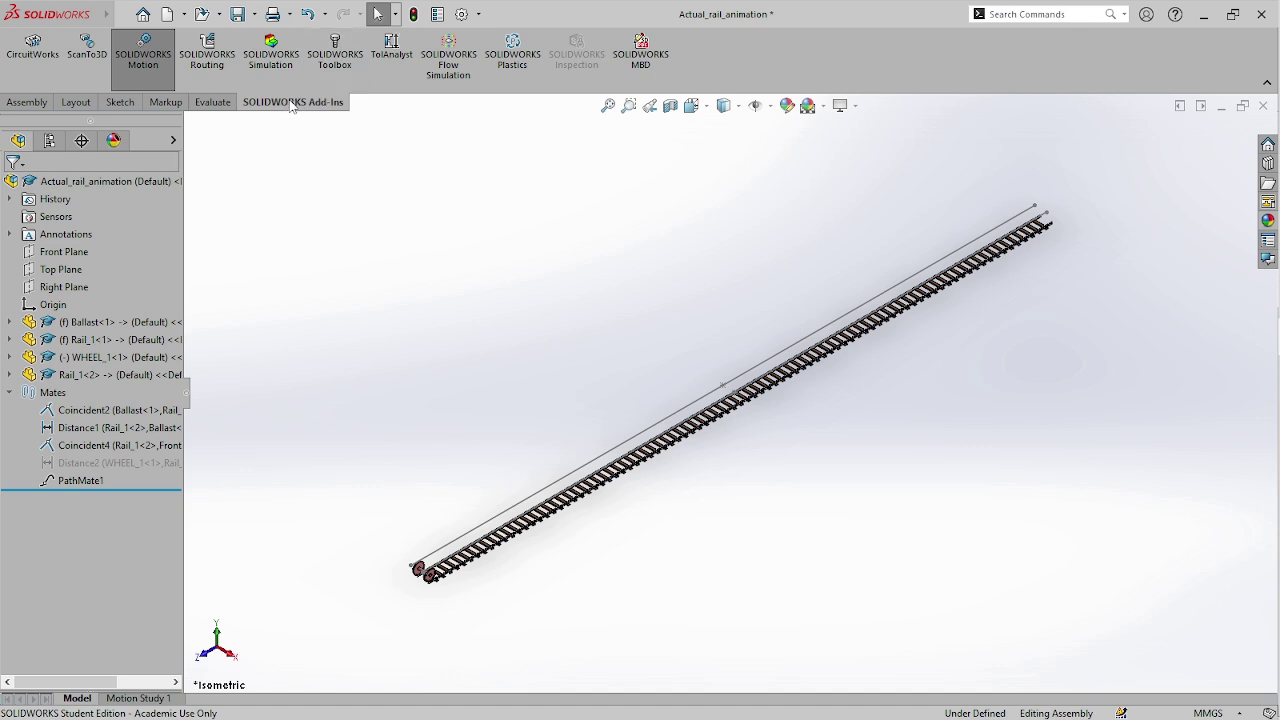
# - Review the ribbon tab options unchanged, then bring up the Options dropdown list
pyautogui.rightClick(773, 52)
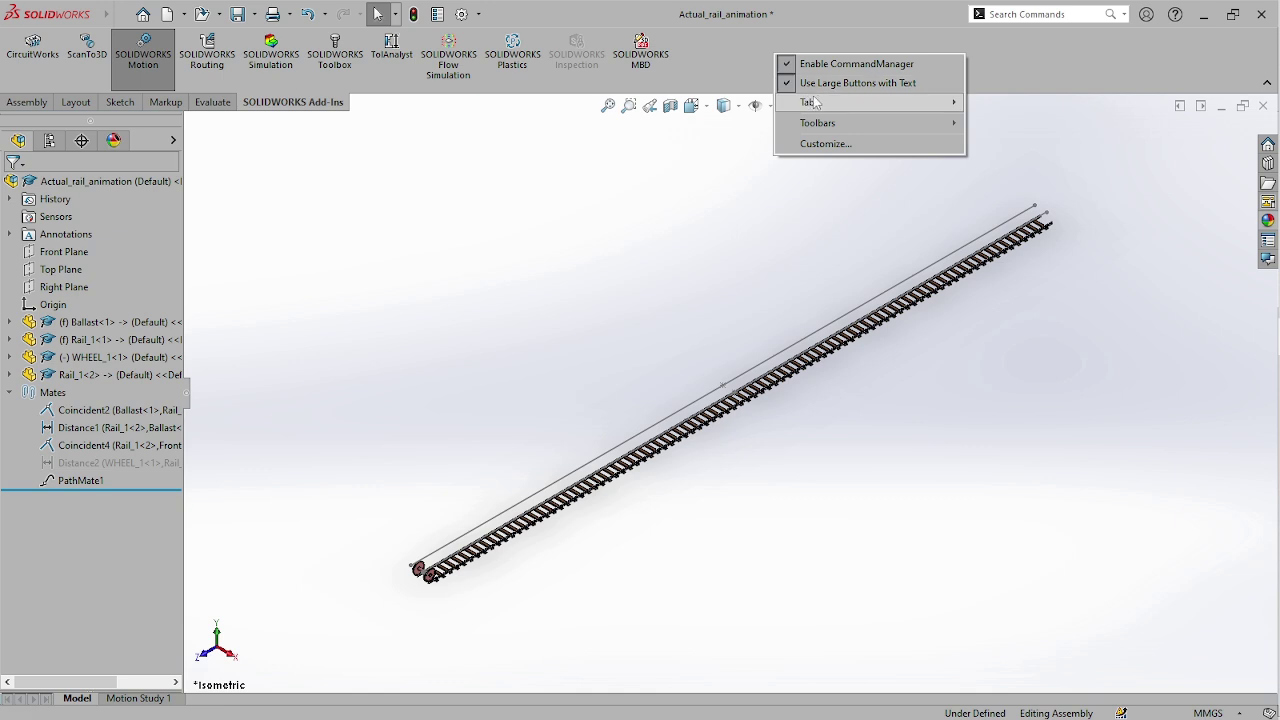
pyautogui.moveTo(886, 102)
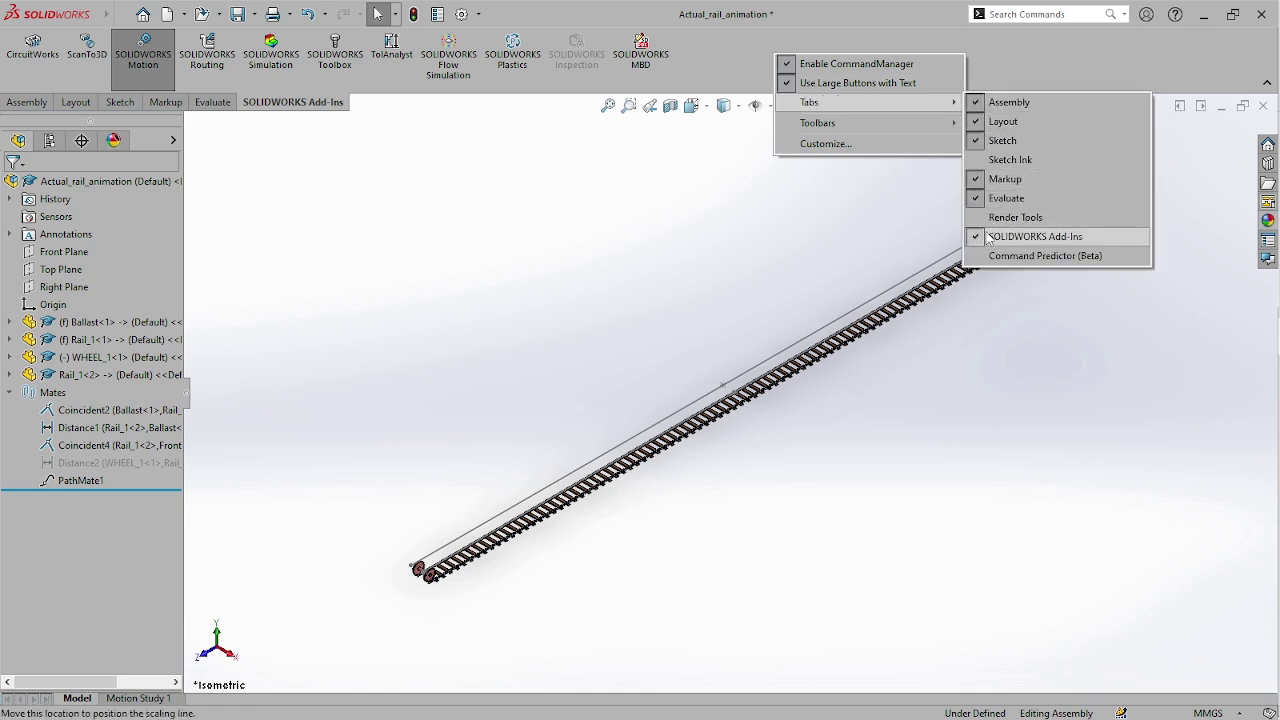
pyautogui.click(808, 262)
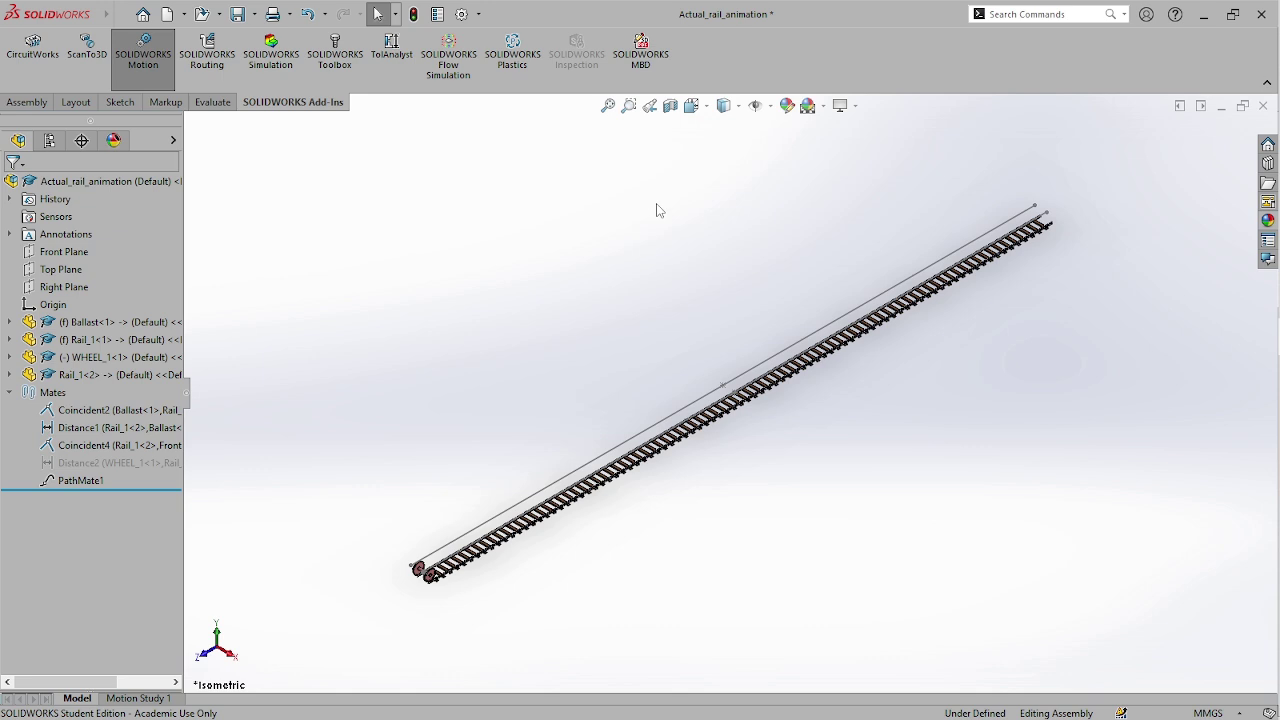
pyautogui.click(480, 15)
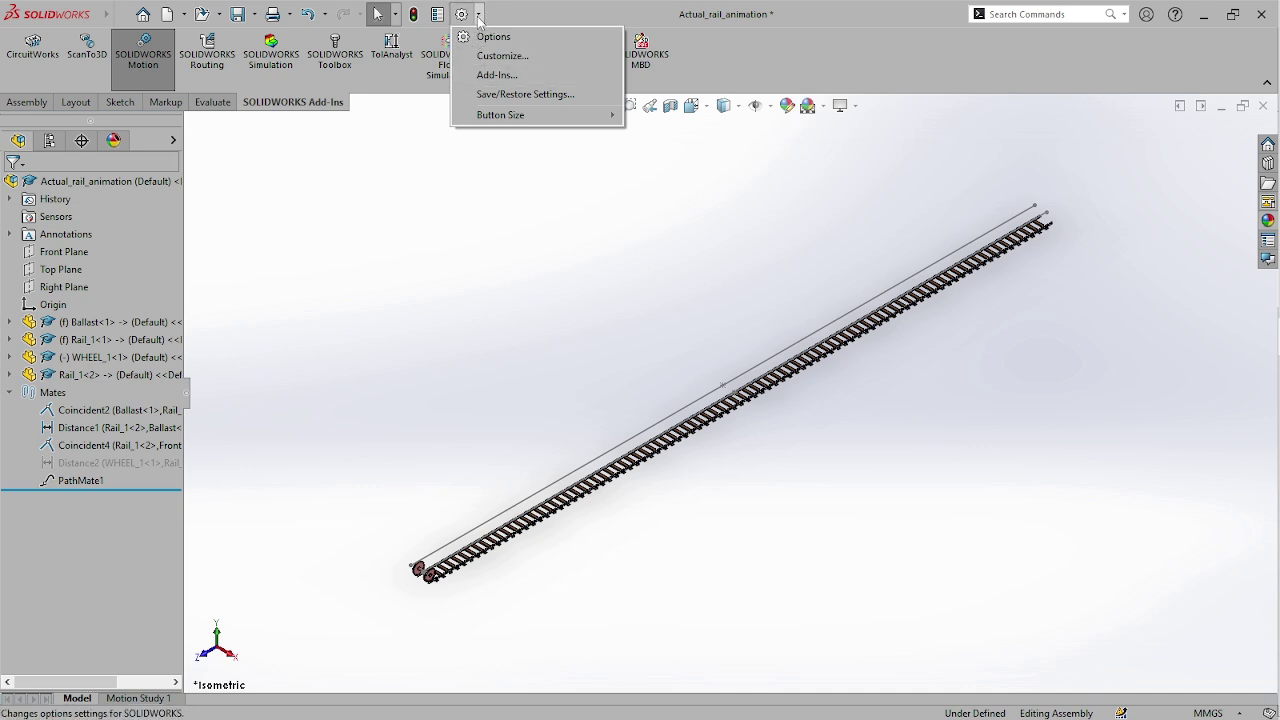
# - Confirm SOLIDWORKS Motion is checked in the Add-Ins dialog
pyautogui.click(492, 75)
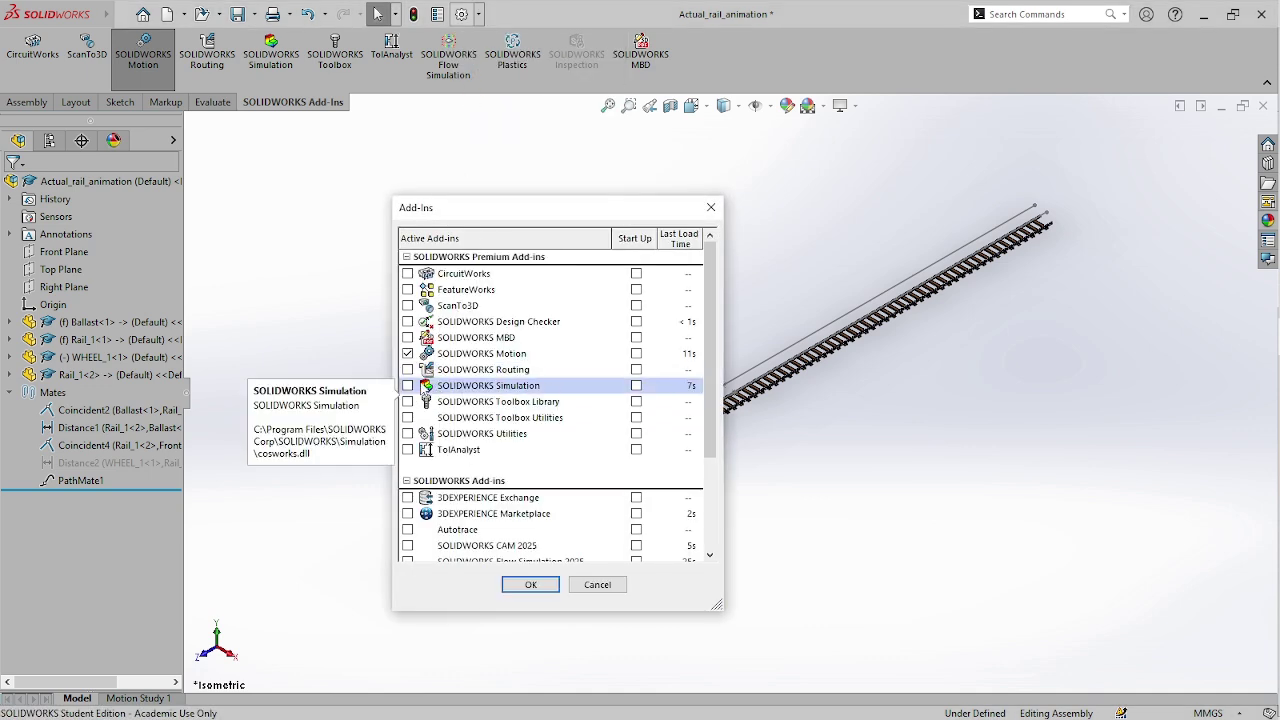
pyautogui.click(650, 356)
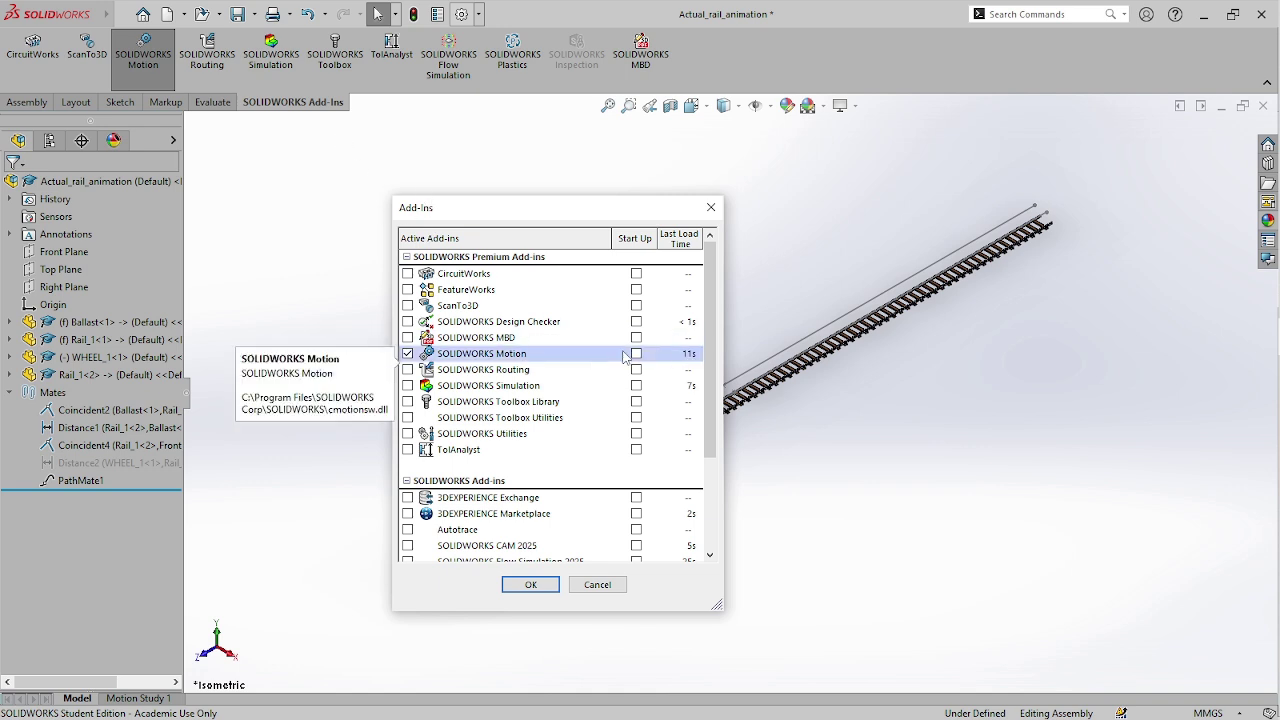
pyautogui.click(708, 205)
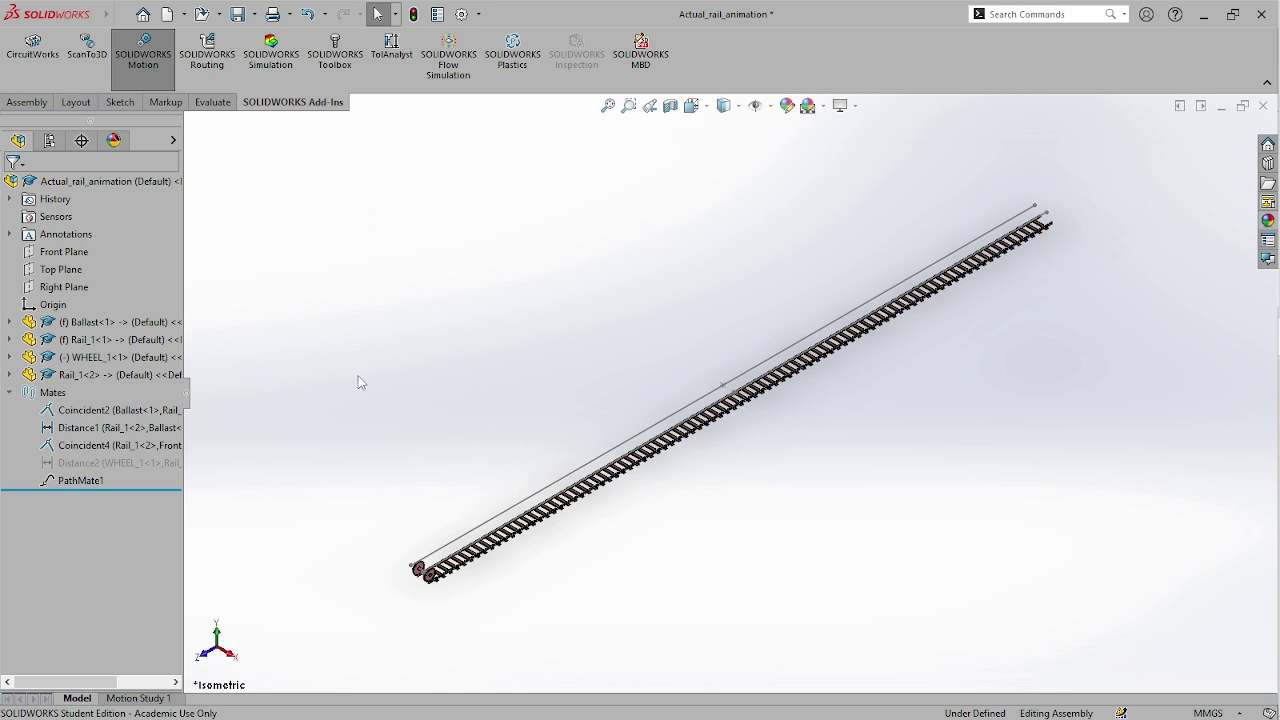
# - Collapse the design tree and switch to the saved animation_view orientation
pyautogui.click(187, 395)
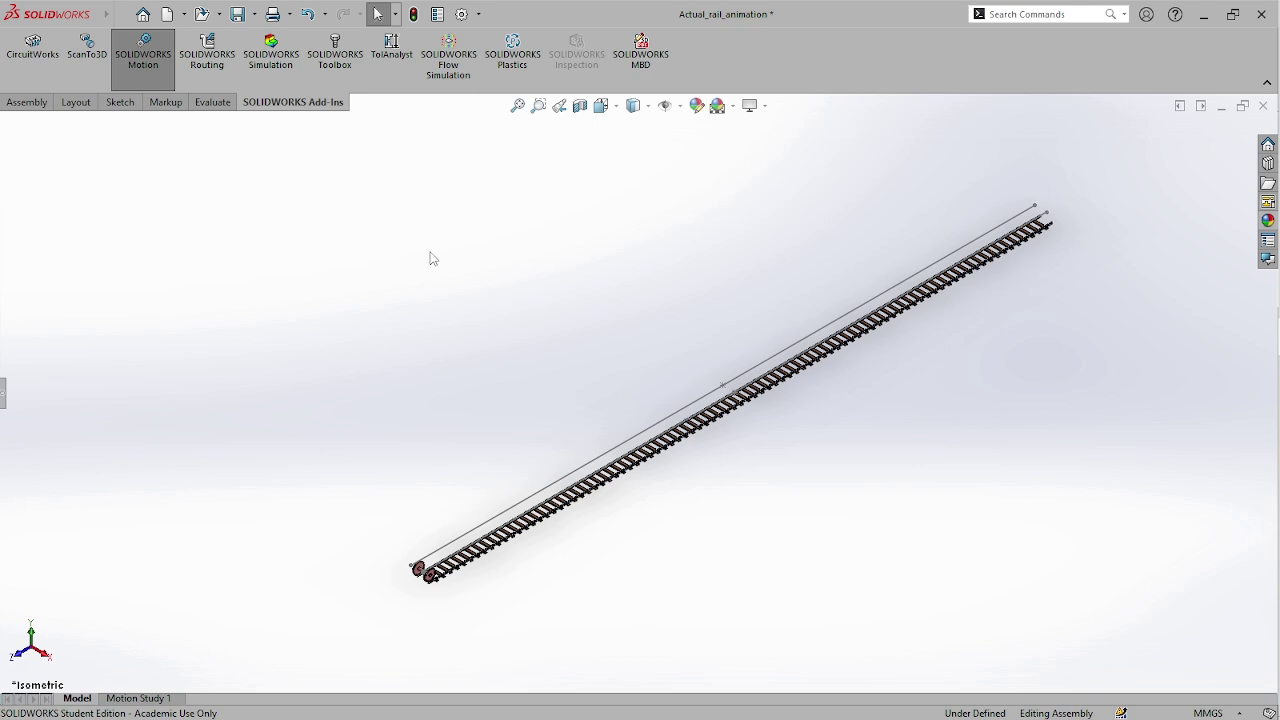
pyautogui.click(617, 106)
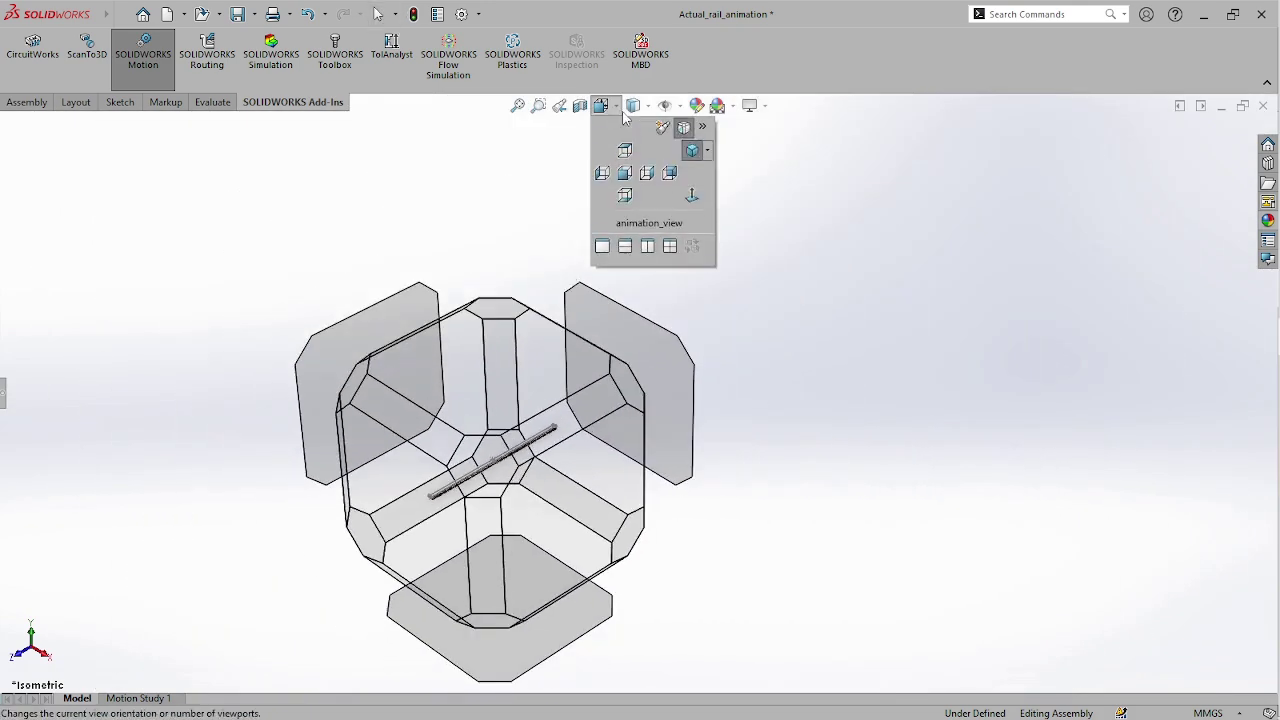
pyautogui.click(633, 105)
pyautogui.click(603, 106)
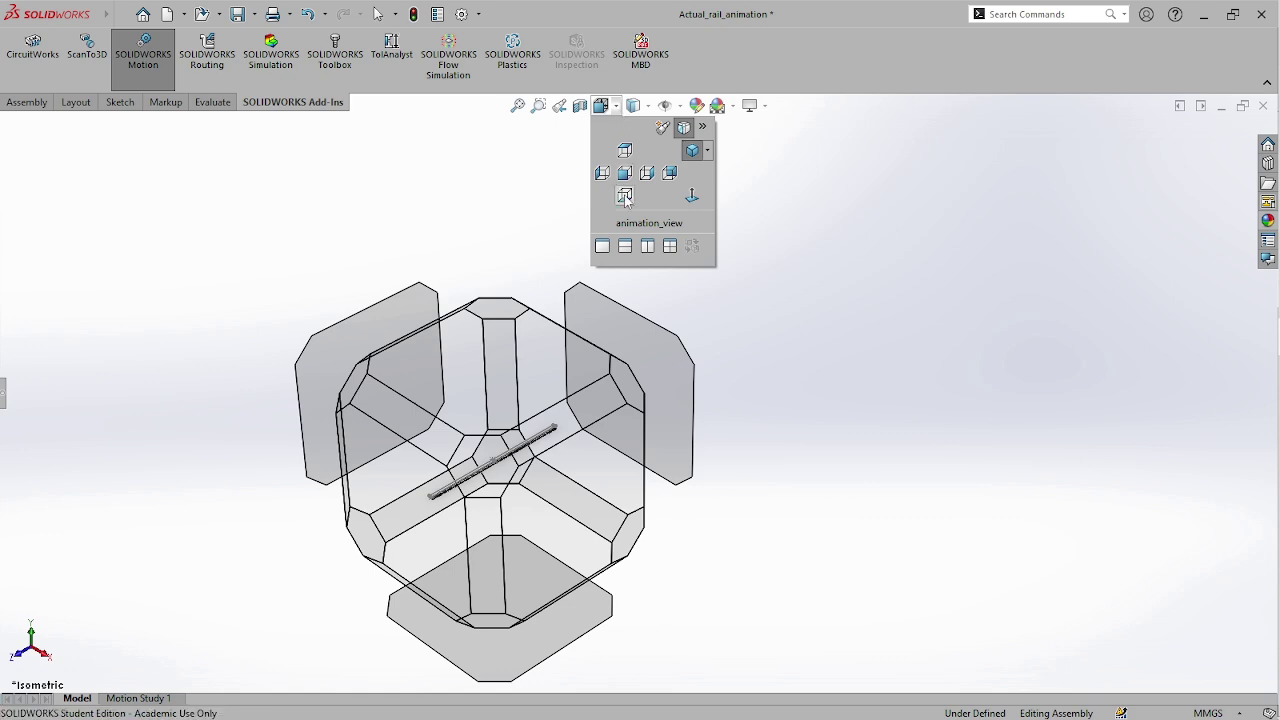
pyautogui.click(631, 228)
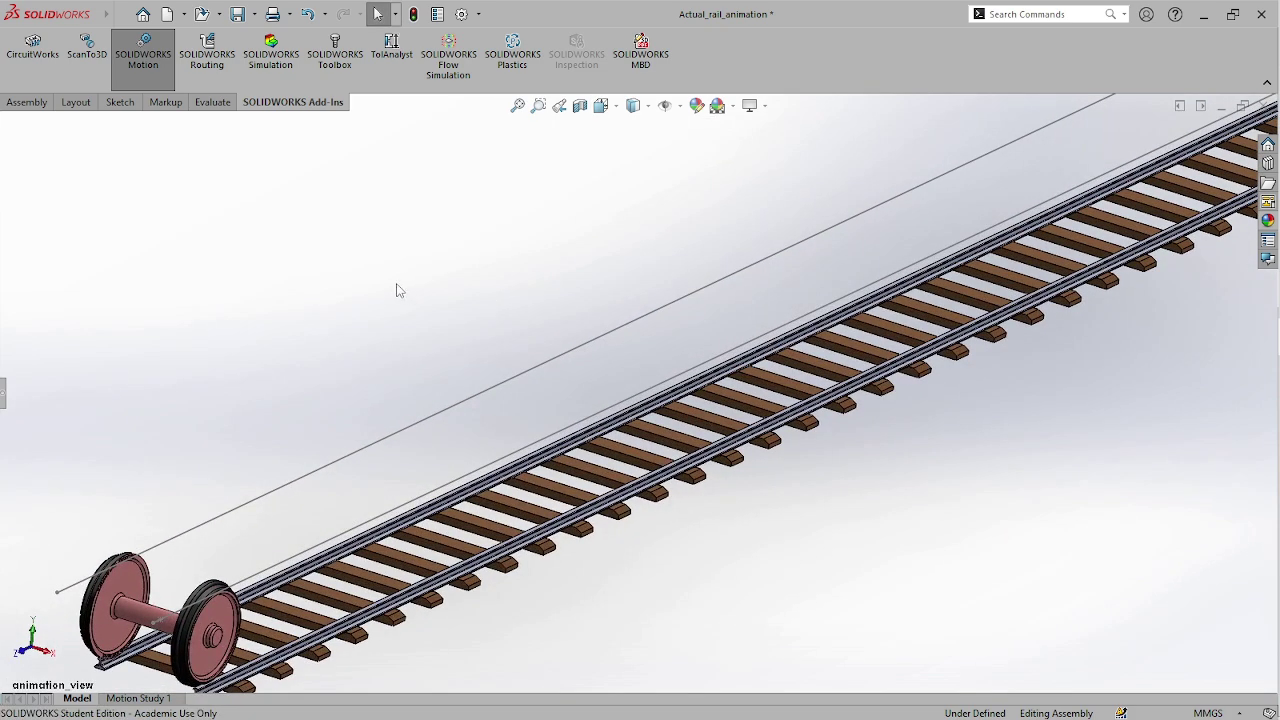
# - Open Motion Study 1, expand its timeline and choose Motion Analysis as the study type
pyautogui.click(150, 699)
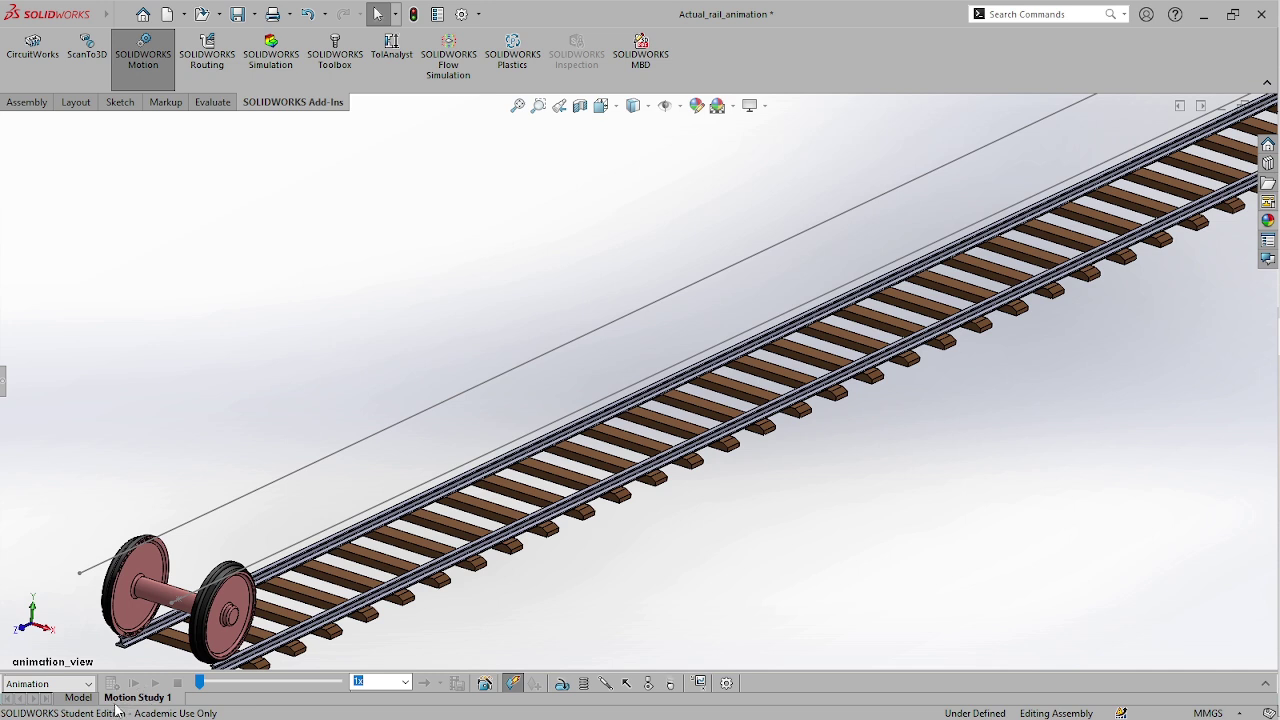
pyautogui.click(70, 698)
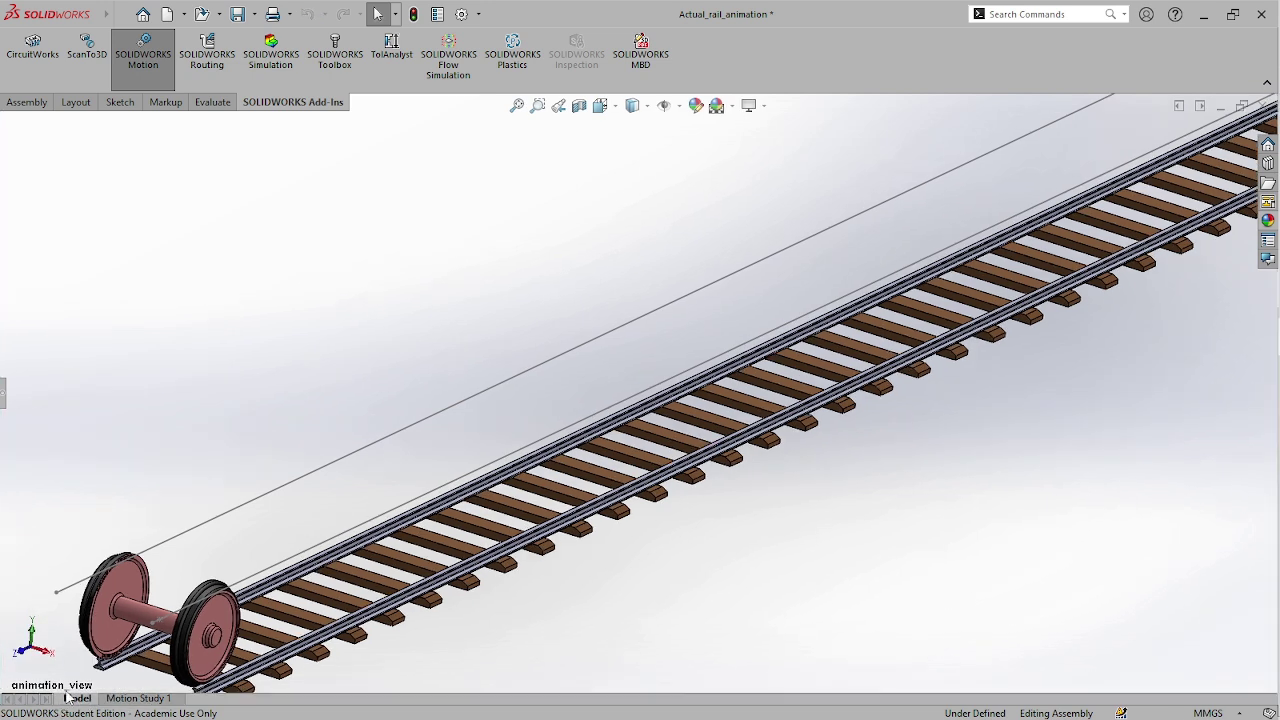
pyautogui.click(140, 698)
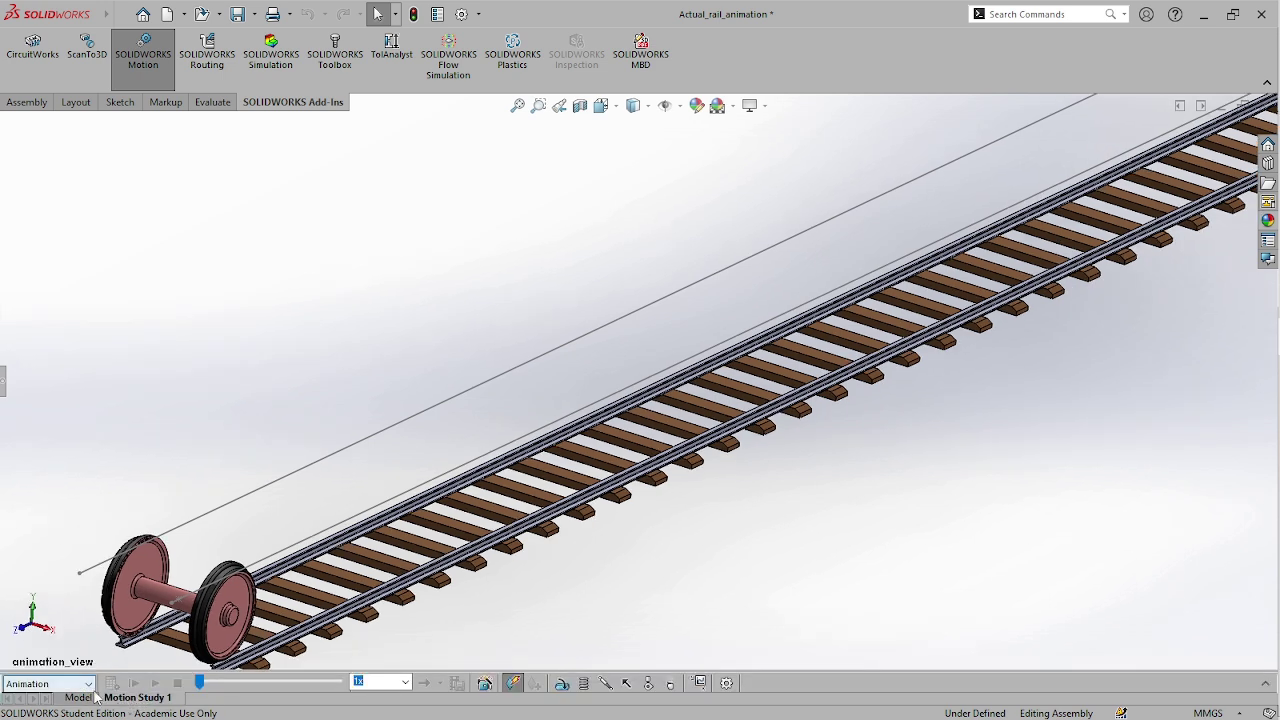
pyautogui.click(1267, 684)
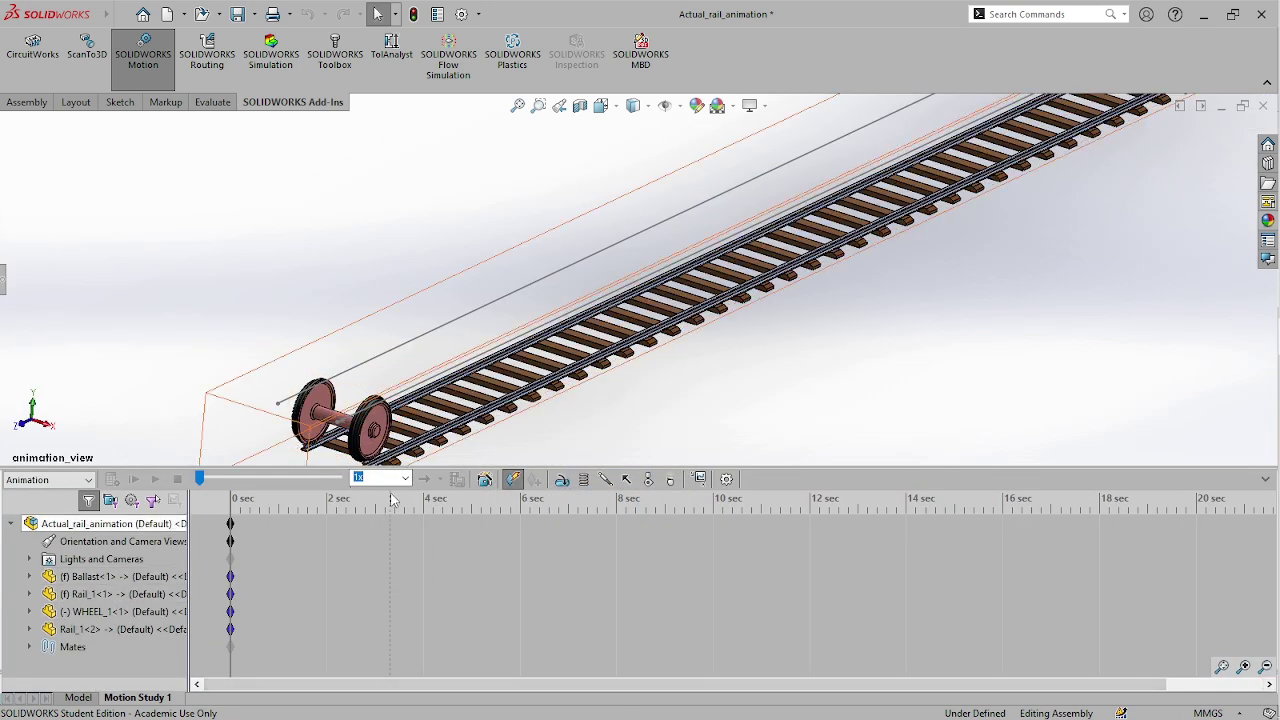
pyautogui.click(60, 480)
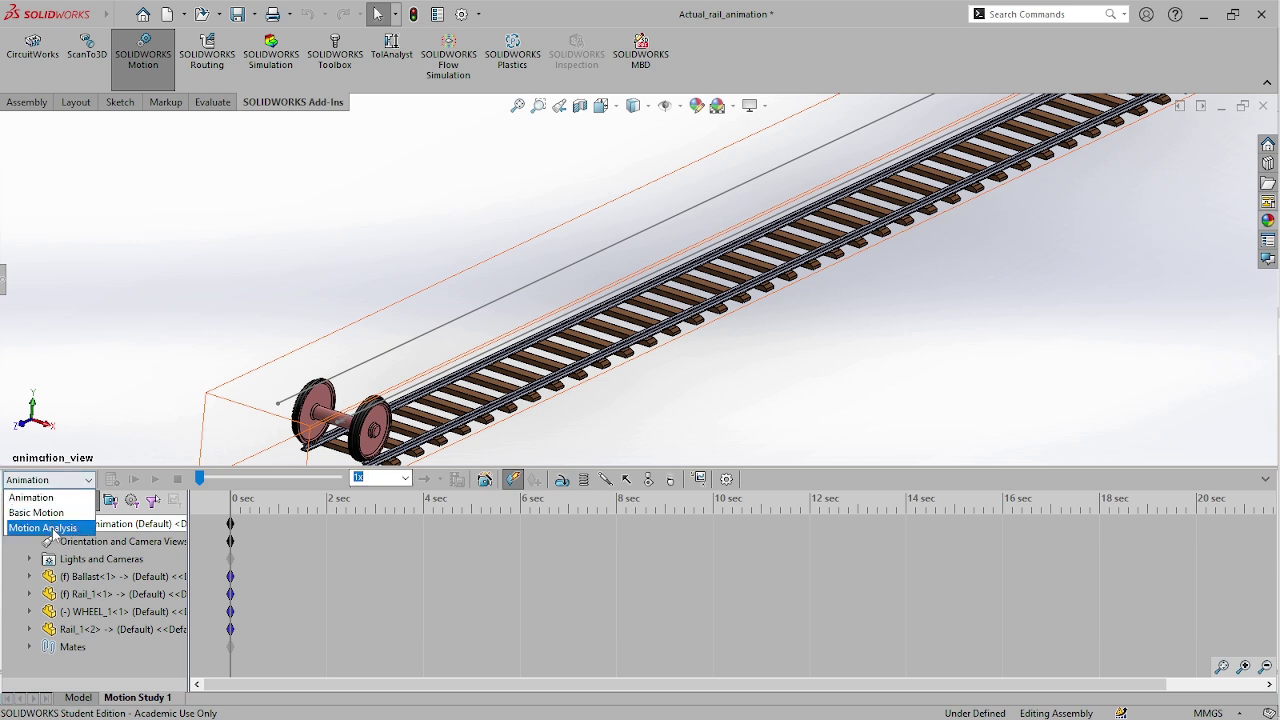
pyautogui.click(55, 528)
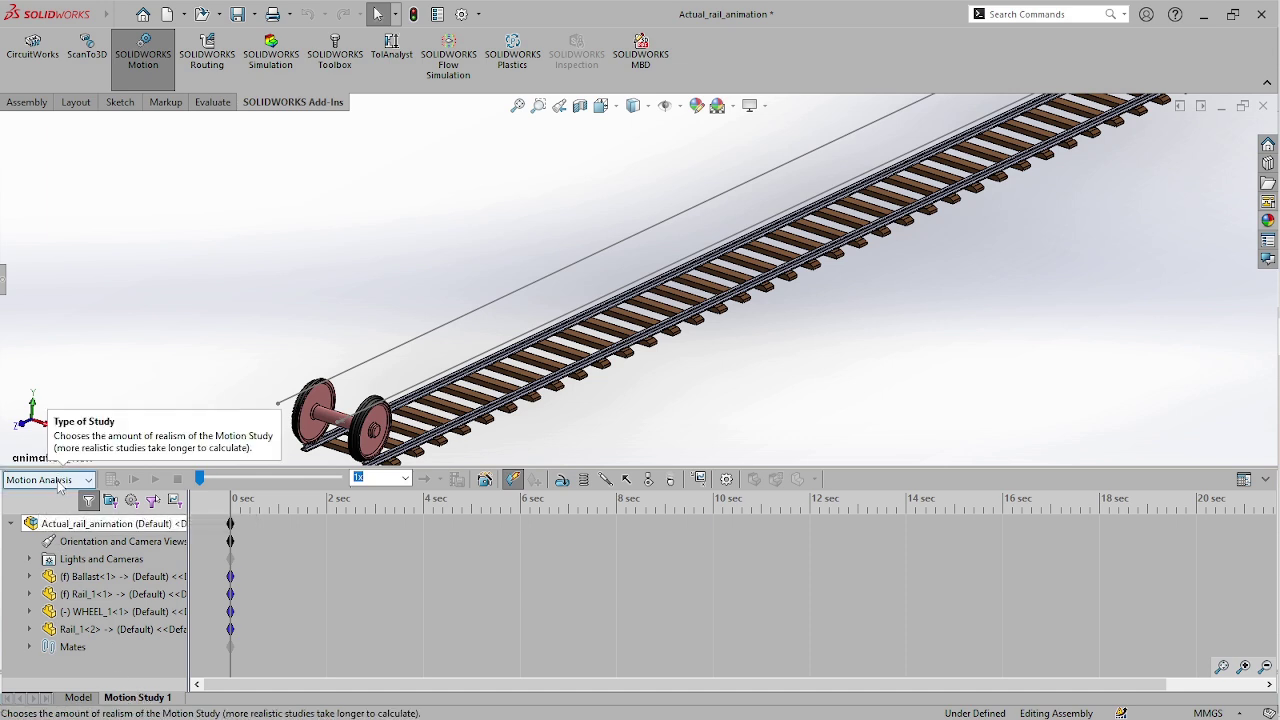
pyautogui.rightClick(82, 543)
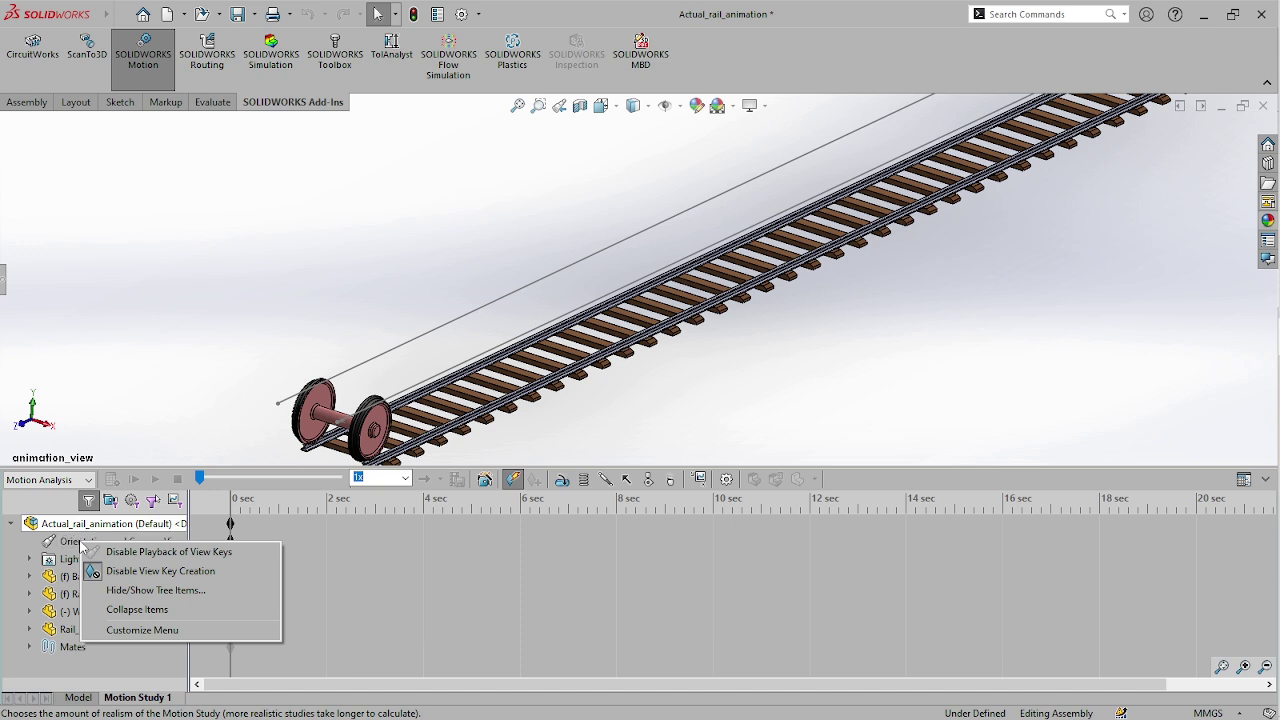
# - Turn off view key playback and move the time marker to about 19.5 seconds
pyautogui.click(96, 553)
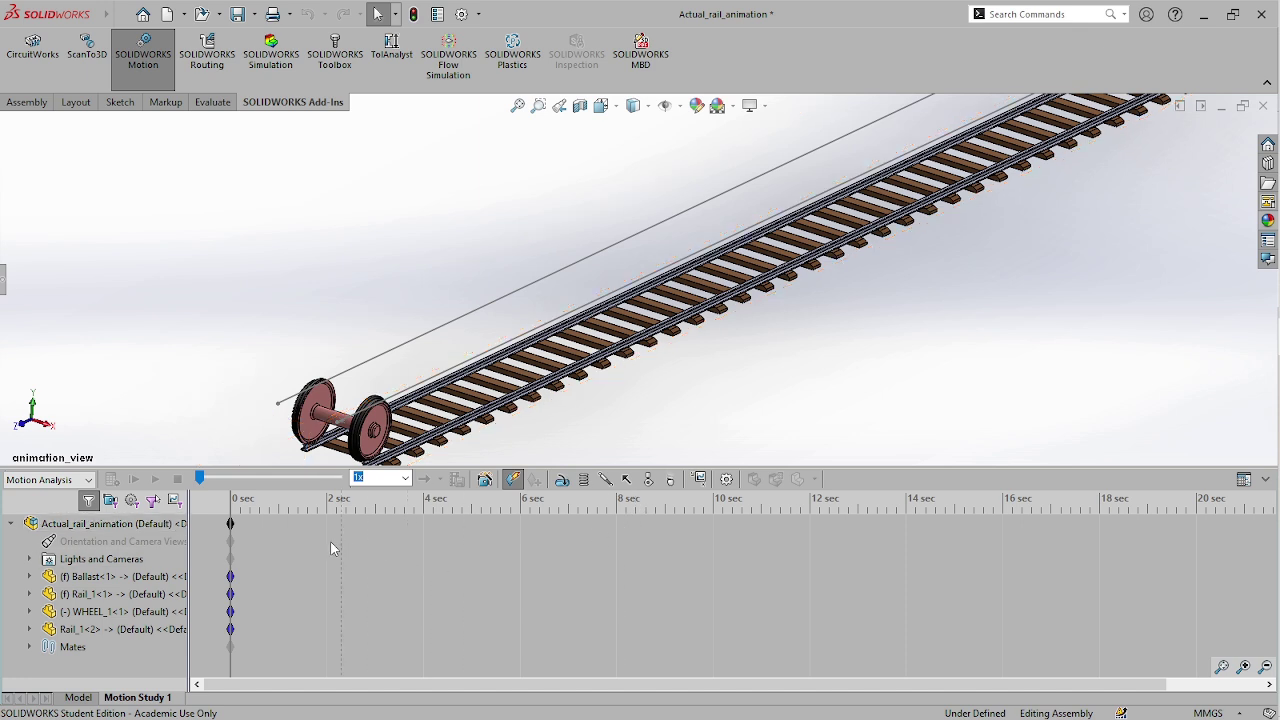
pyautogui.click(231, 523)
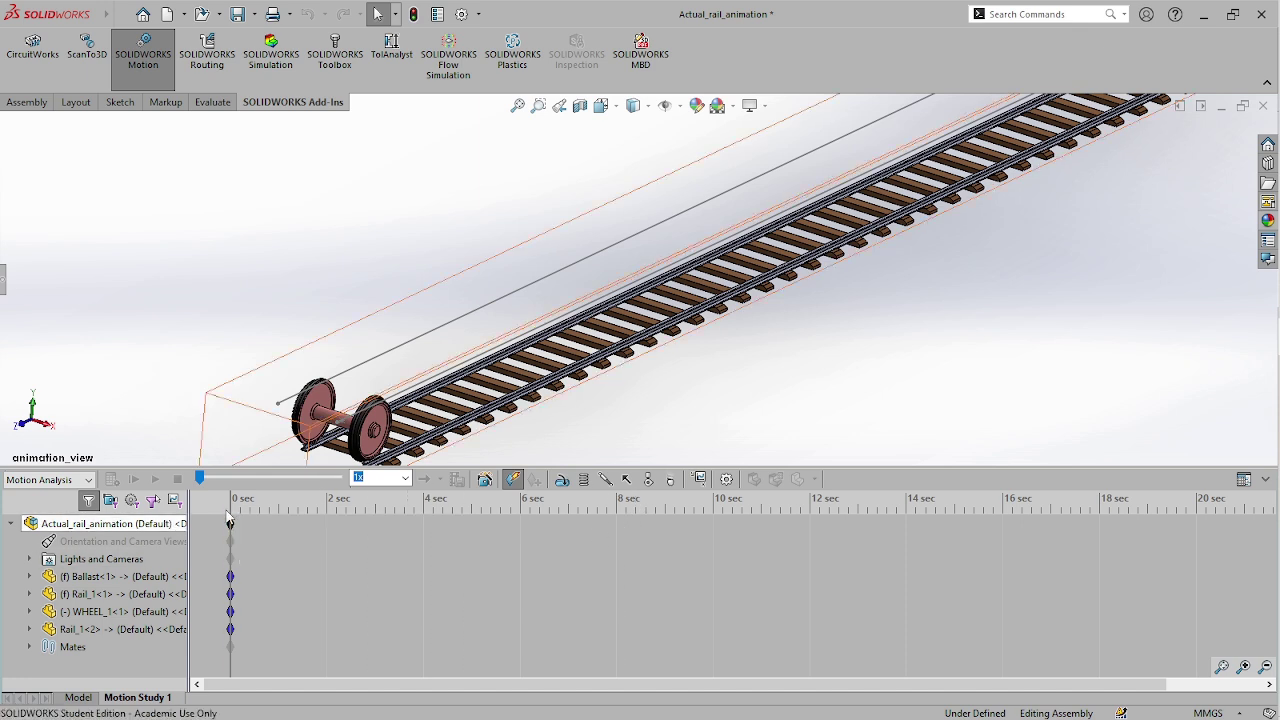
pyautogui.moveTo(625, 520); pyautogui.dragTo(1190, 516)
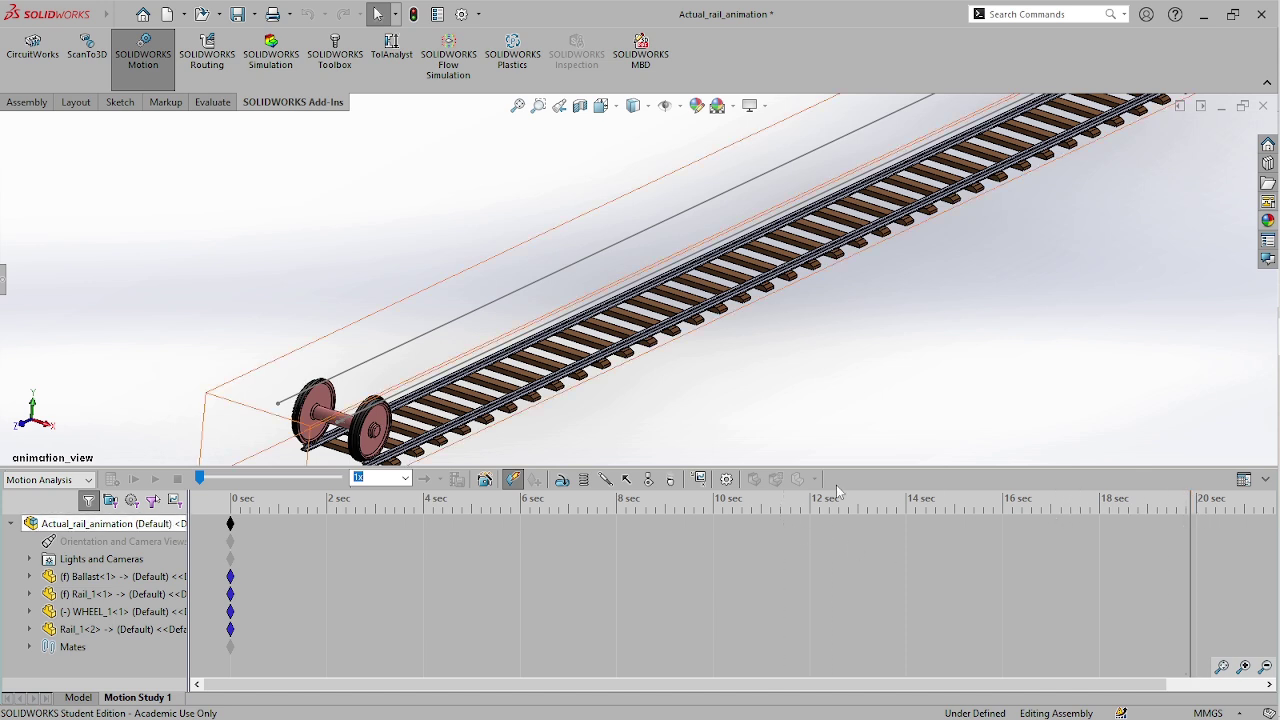
# - Add Solid Body Contact1 between WHEEL_1<1>, Rail_1<1> and Rail_1<2>, and extend the study to 20 s
pyautogui.click(649, 480)
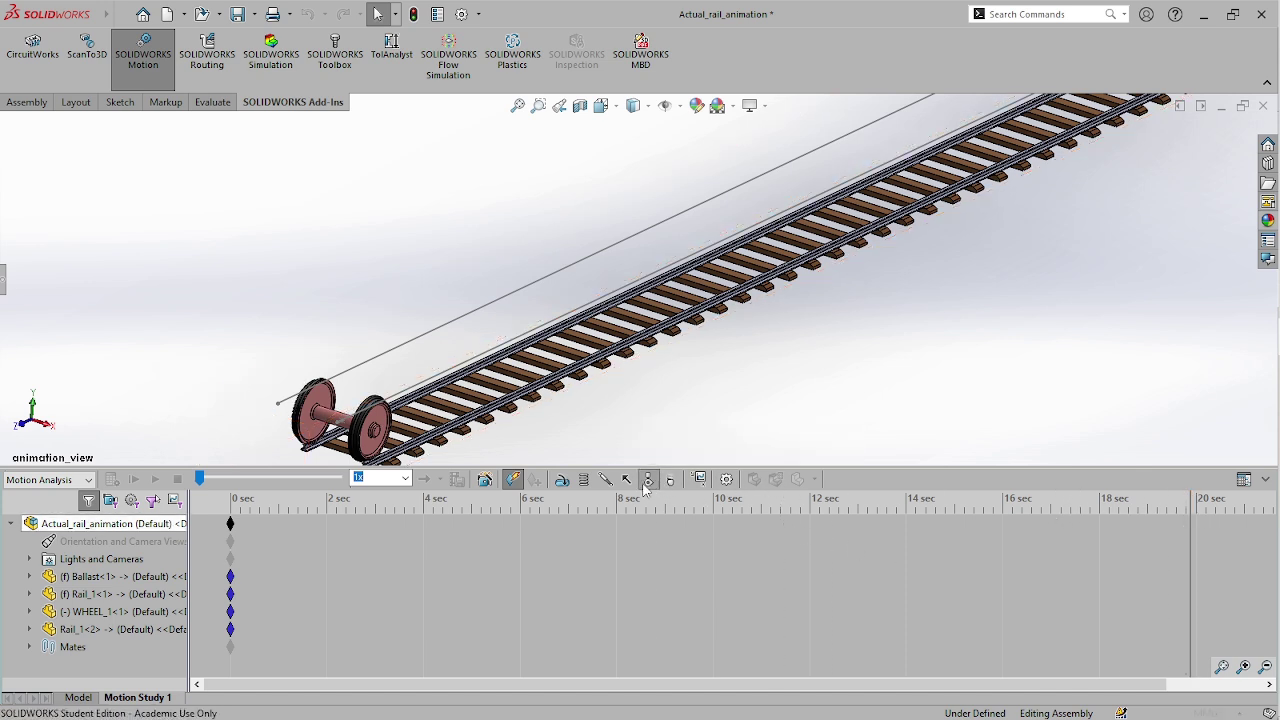
pyautogui.click(374, 440)
pyautogui.click(420, 444)
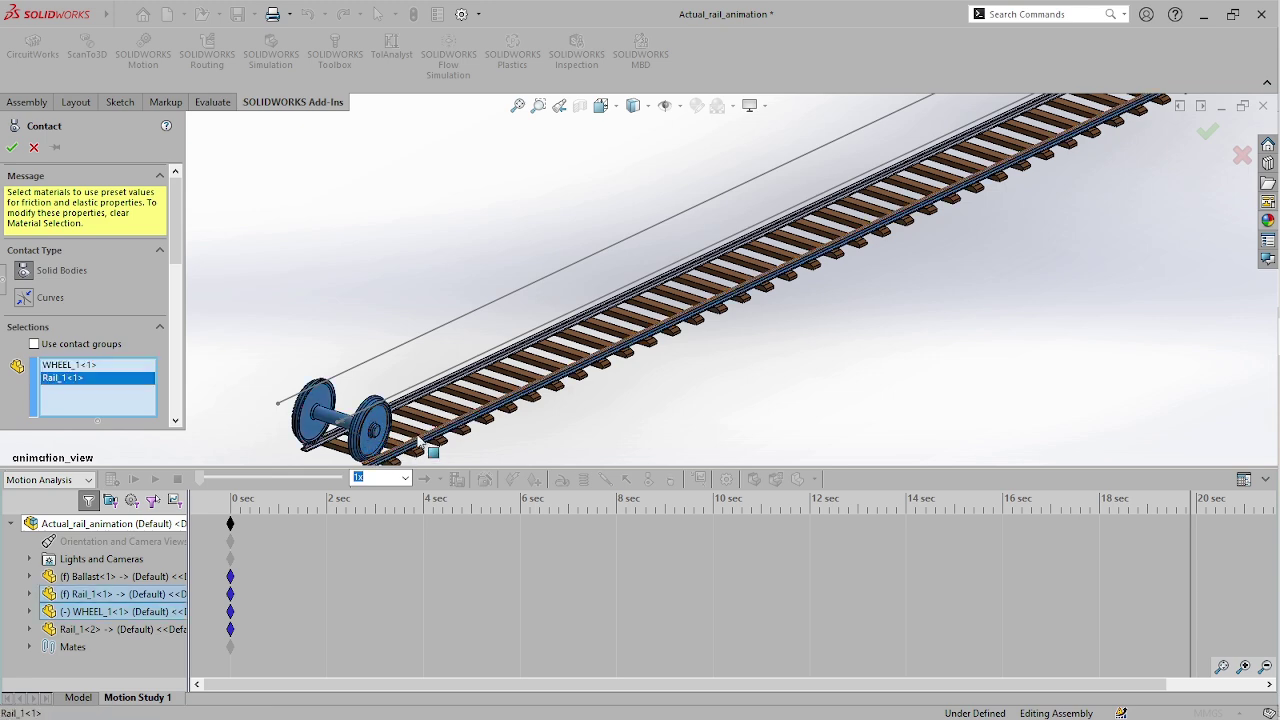
pyautogui.scroll(-5, 420, 444)
pyautogui.click(417, 430)
pyautogui.scroll(5, 419, 423)
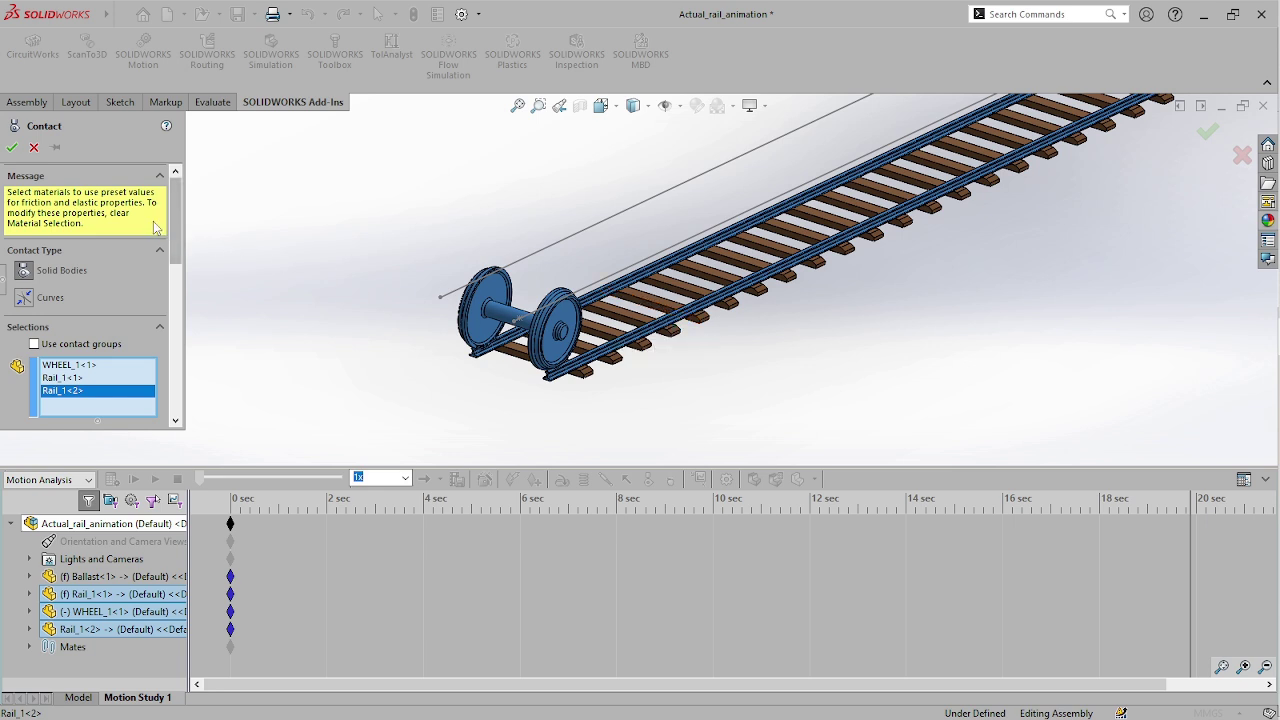
pyautogui.click(12, 147)
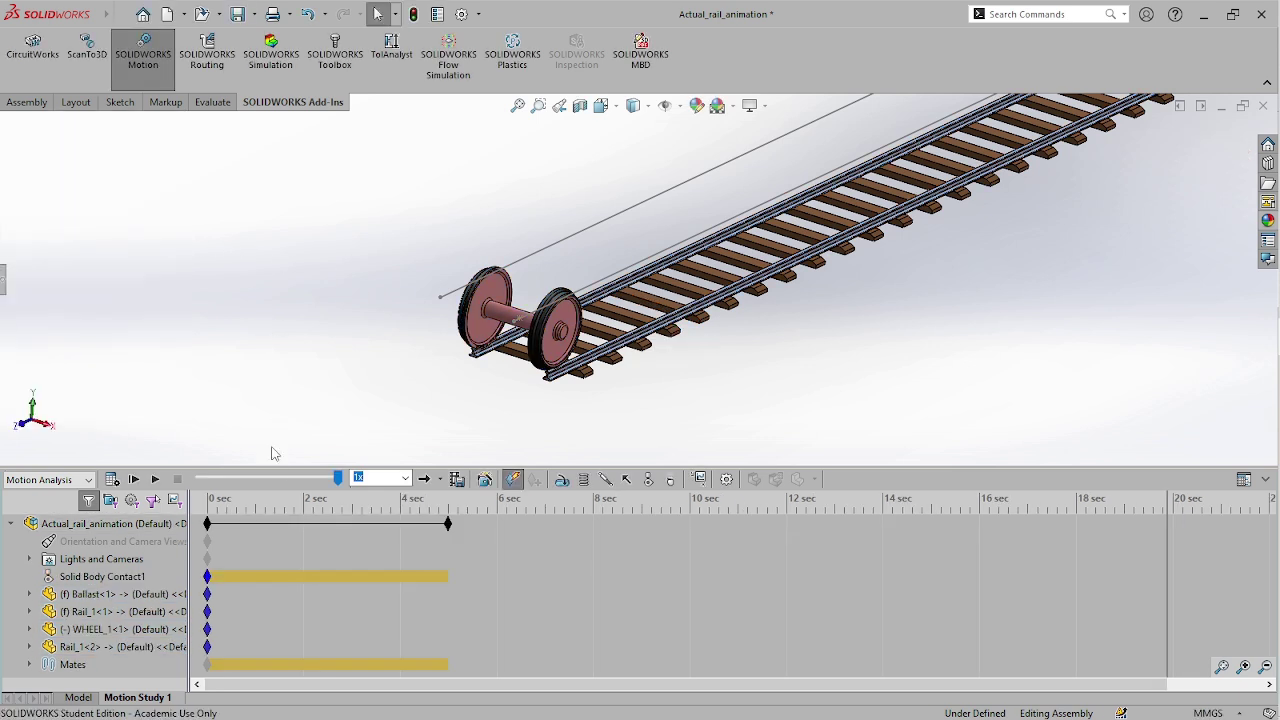
pyautogui.moveTo(447, 523); pyautogui.dragTo(1170, 527)
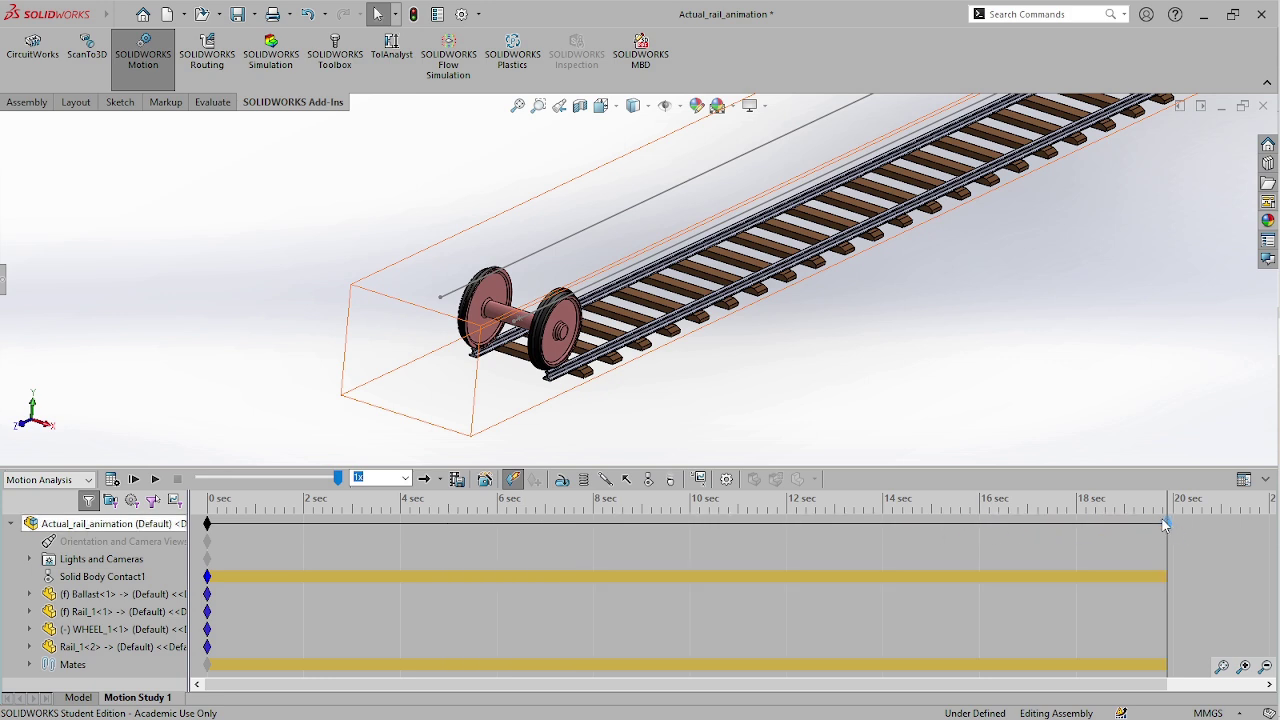
pyautogui.click(115, 629)
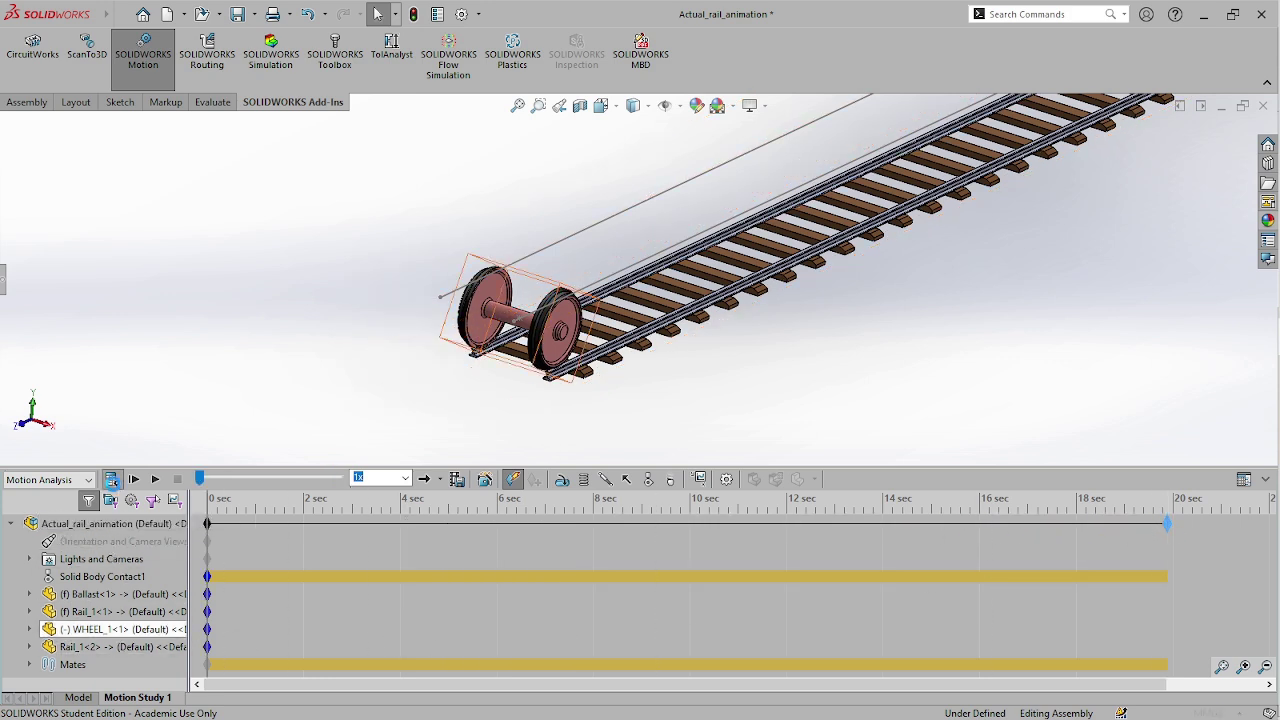
# - Calculate the Motion Analysis over the full 20-second study
pyautogui.click(111, 479)
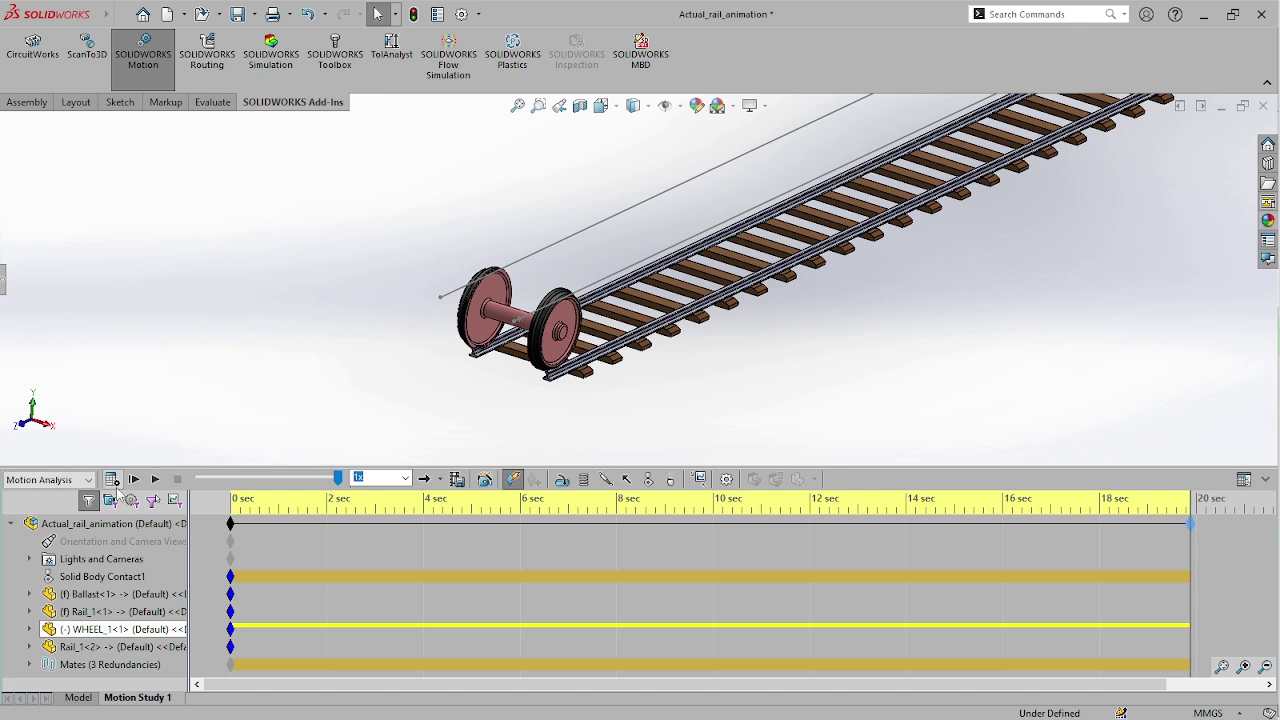
# - Add a constant-speed 10 mm/s Path Mate Motor on PathMate1 and hide the sketch path line
pyautogui.scroll(-3, 617, 343)
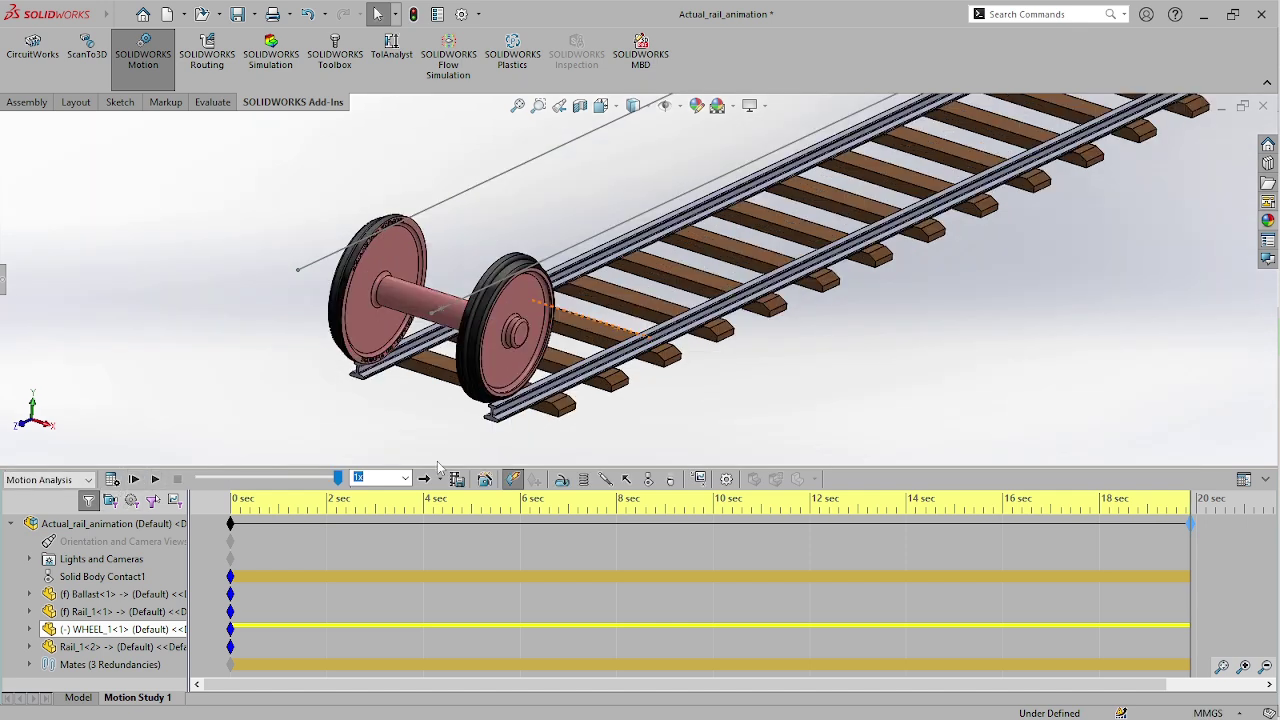
pyautogui.click(563, 480)
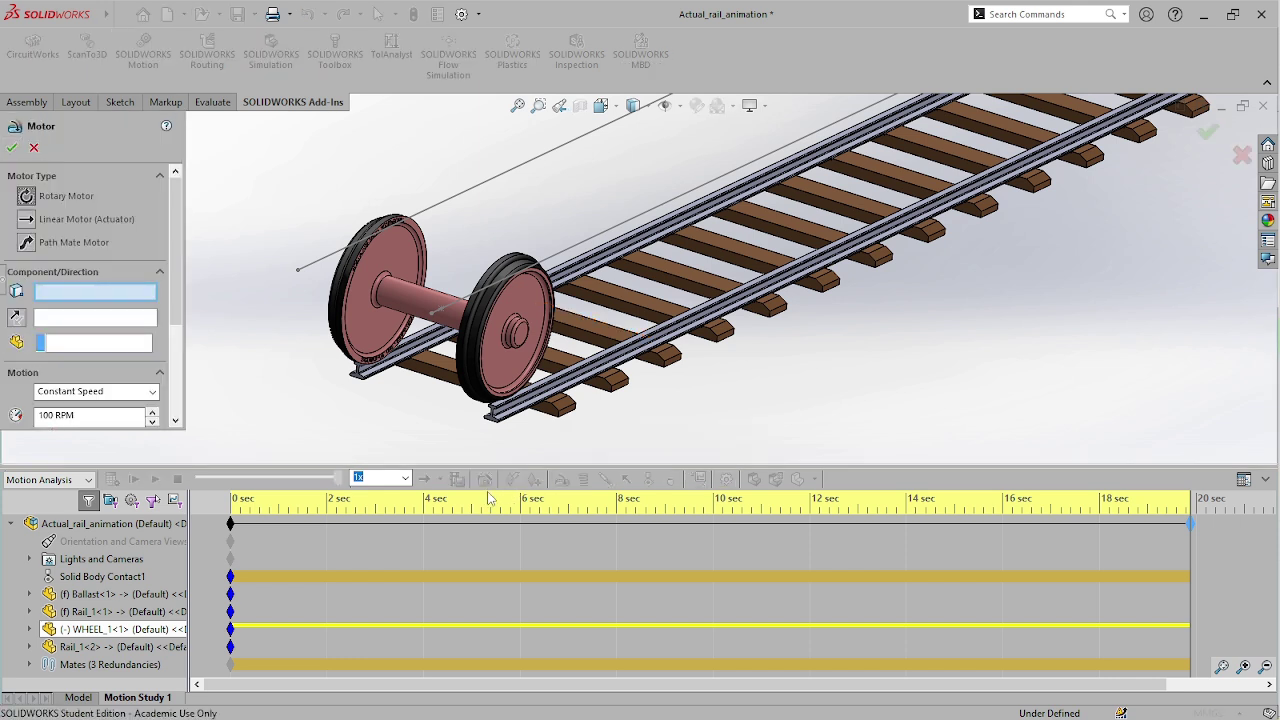
pyautogui.click(666, 105)
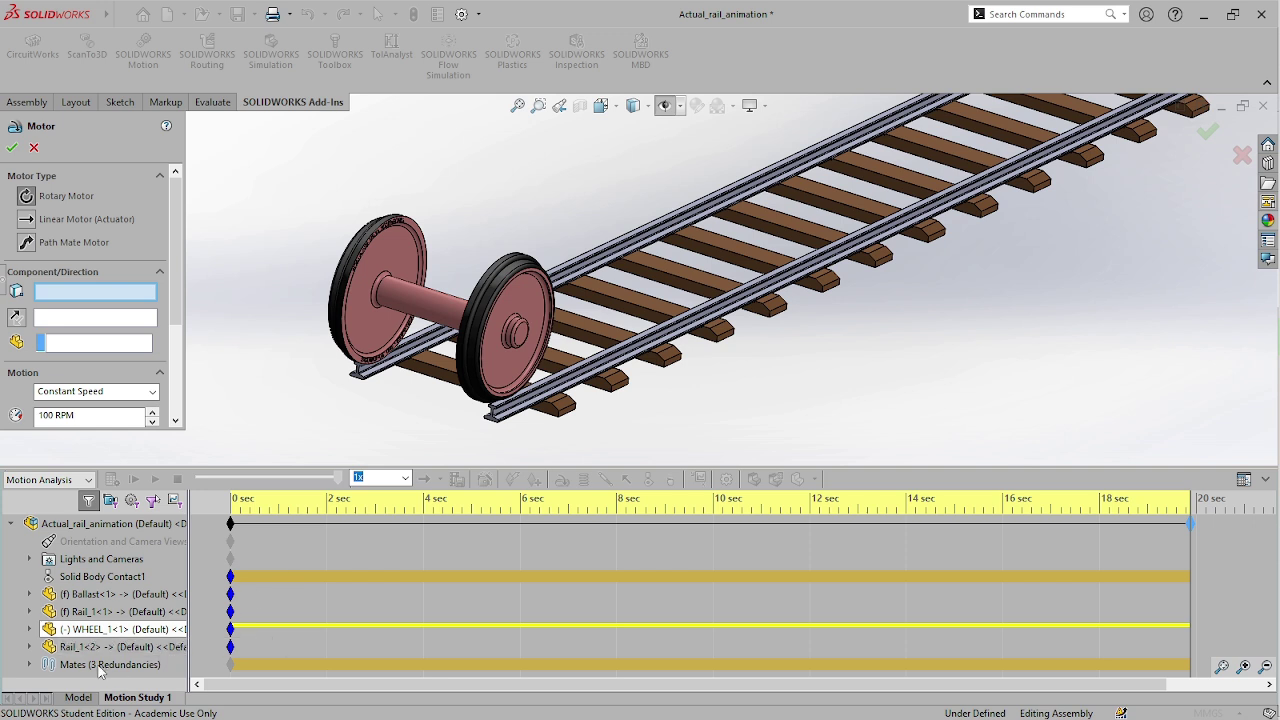
pyautogui.click(31, 665)
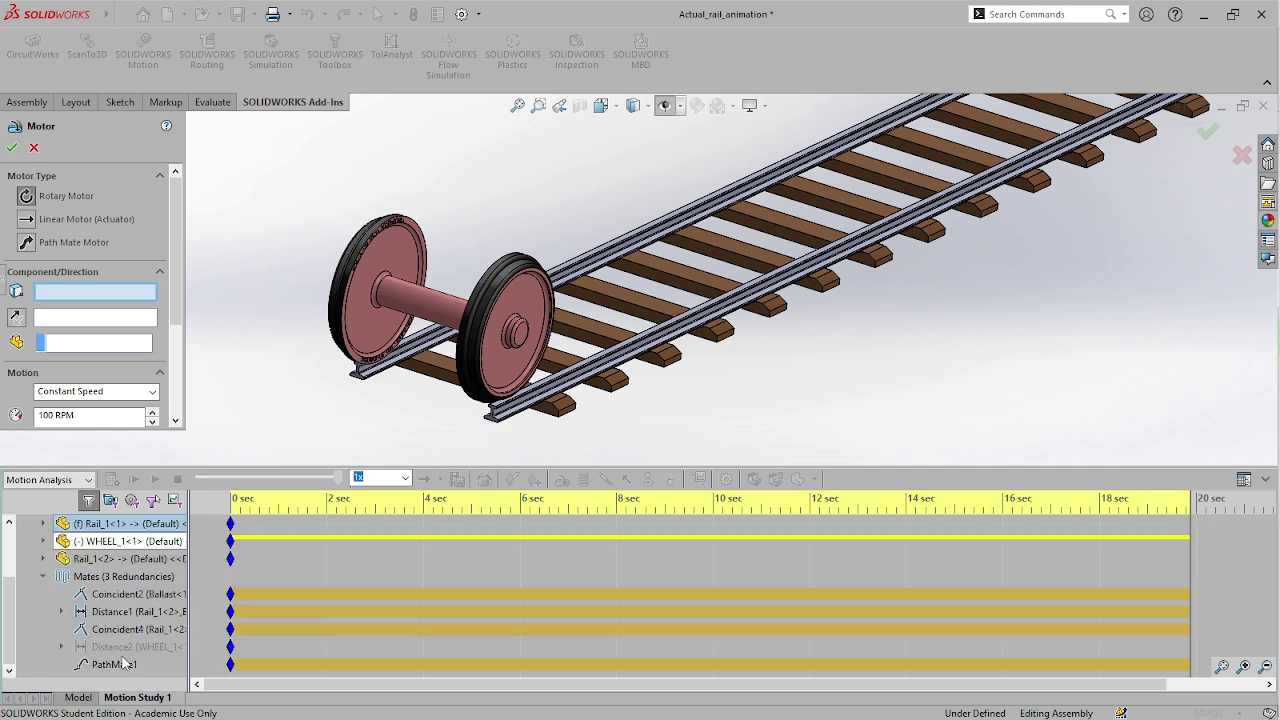
pyautogui.click(27, 243)
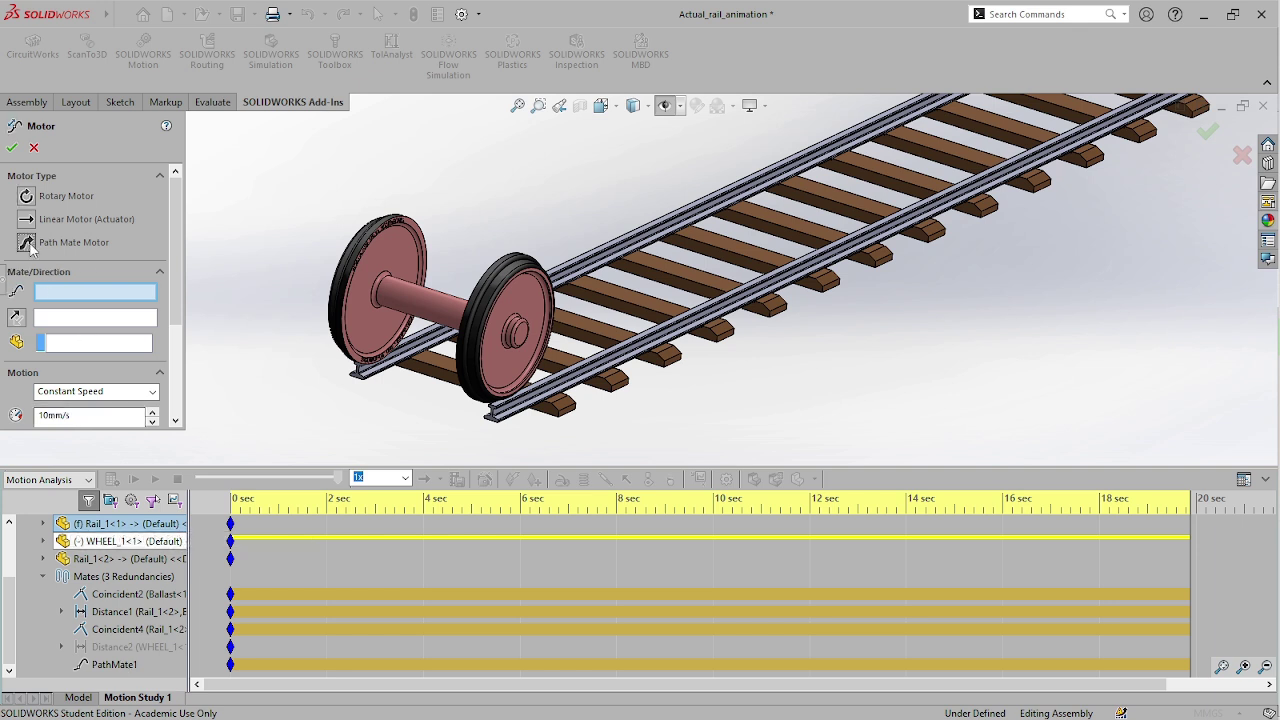
pyautogui.click(114, 665)
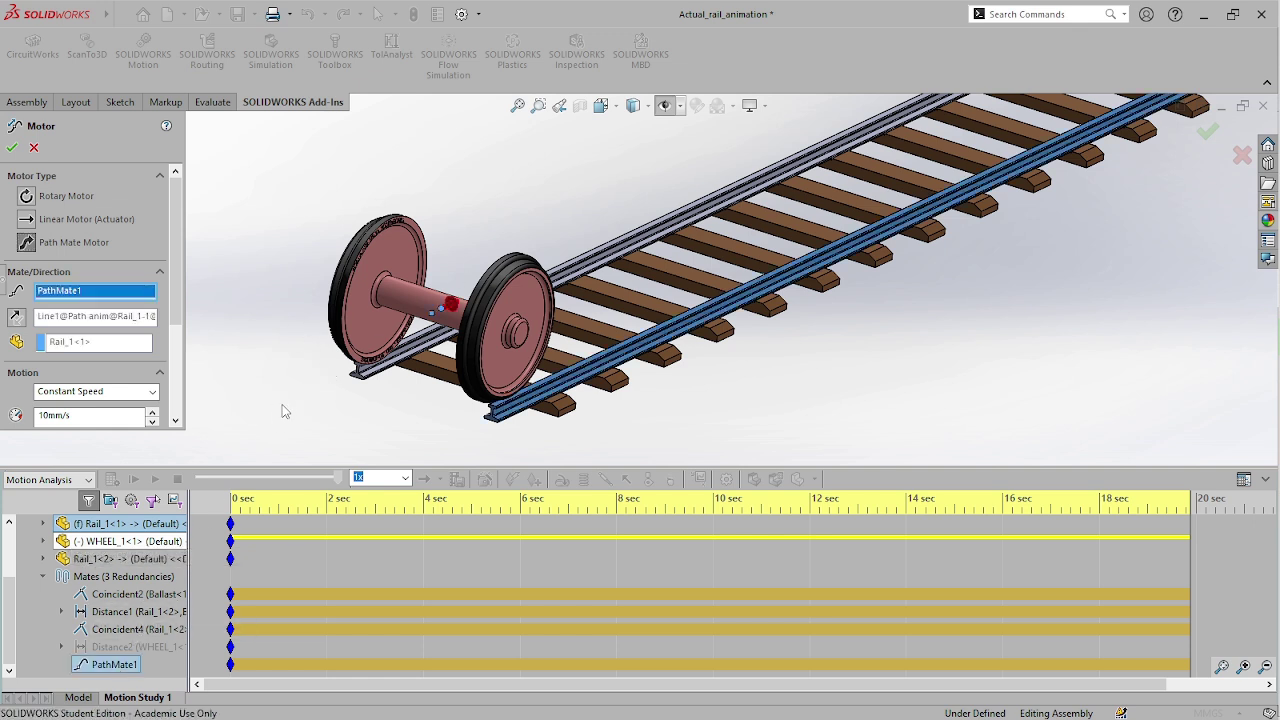
pyautogui.click(12, 150)
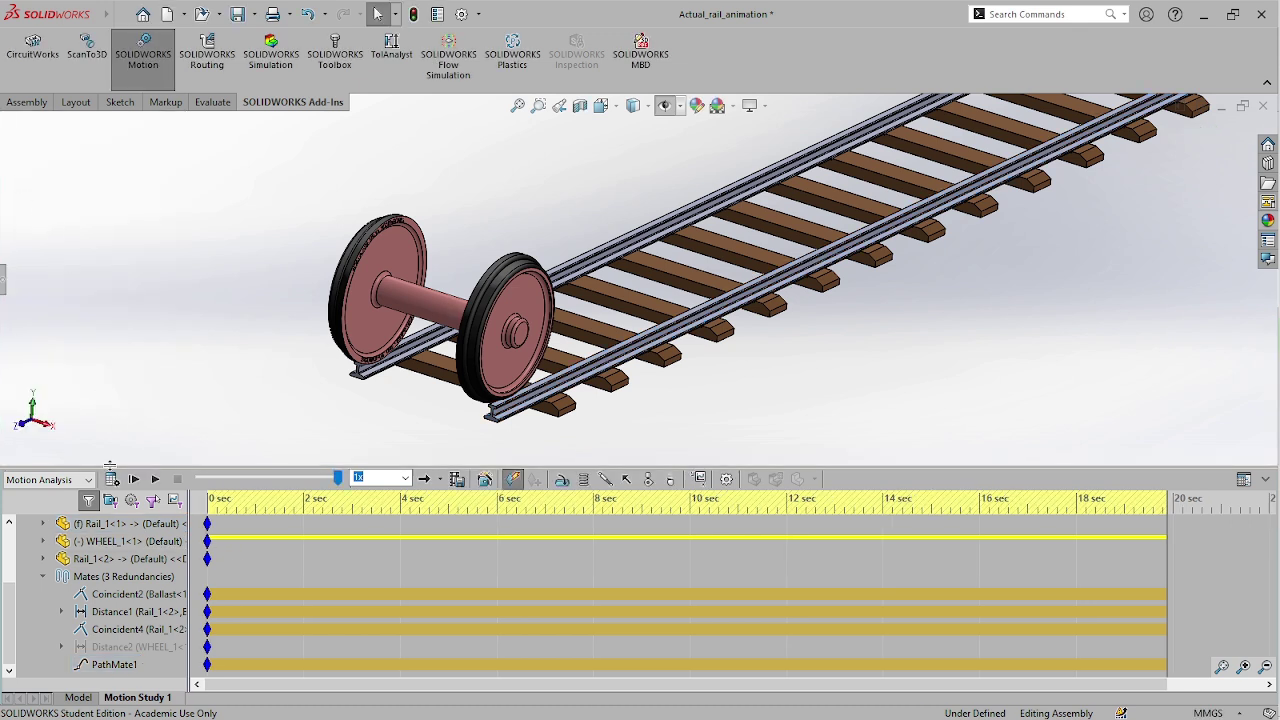
# - Calculate the motion study and zoom in to watch the wheelset travel along the rail
pyautogui.click(112, 479)
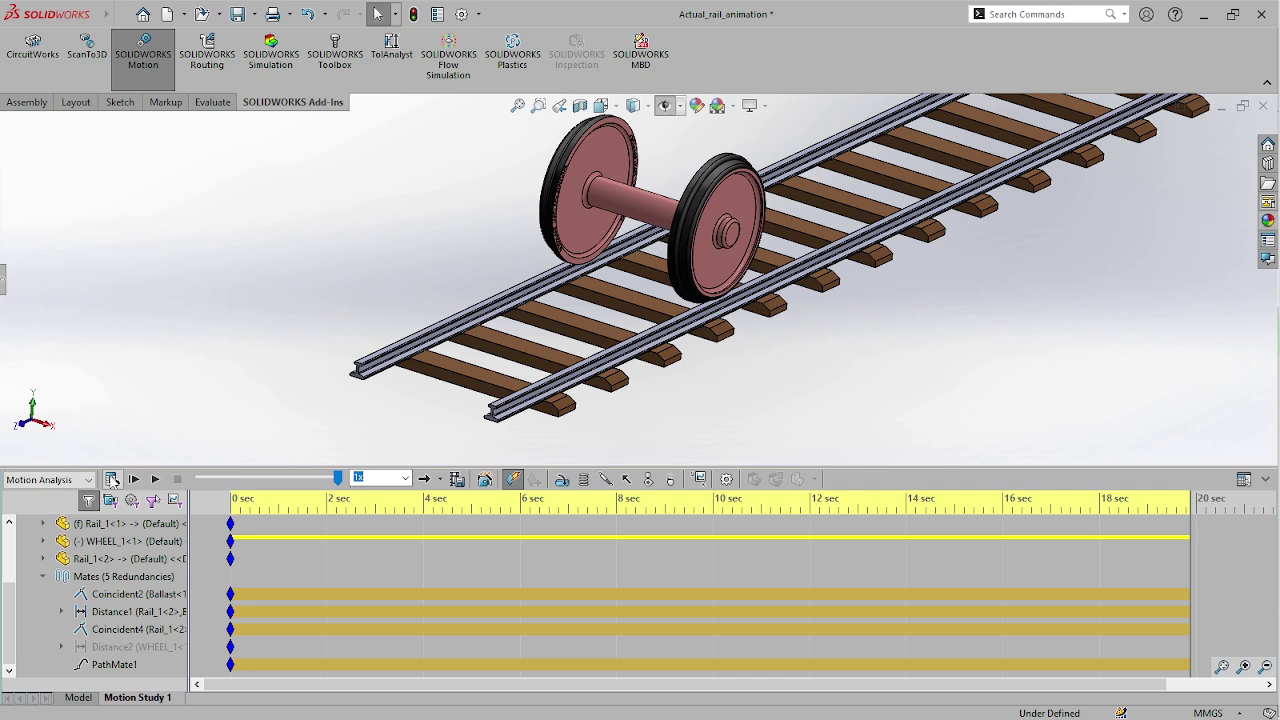
pyautogui.scroll(3, 524, 395)
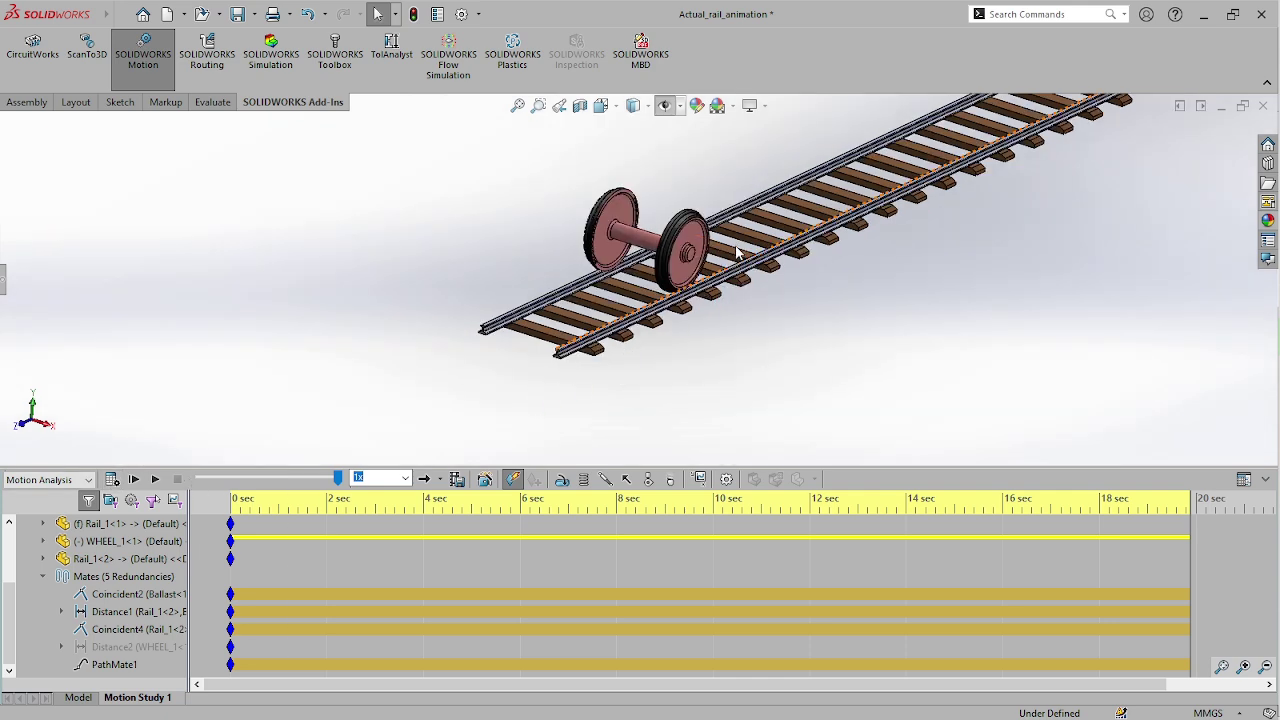
pyautogui.scroll(-4, 697, 275)
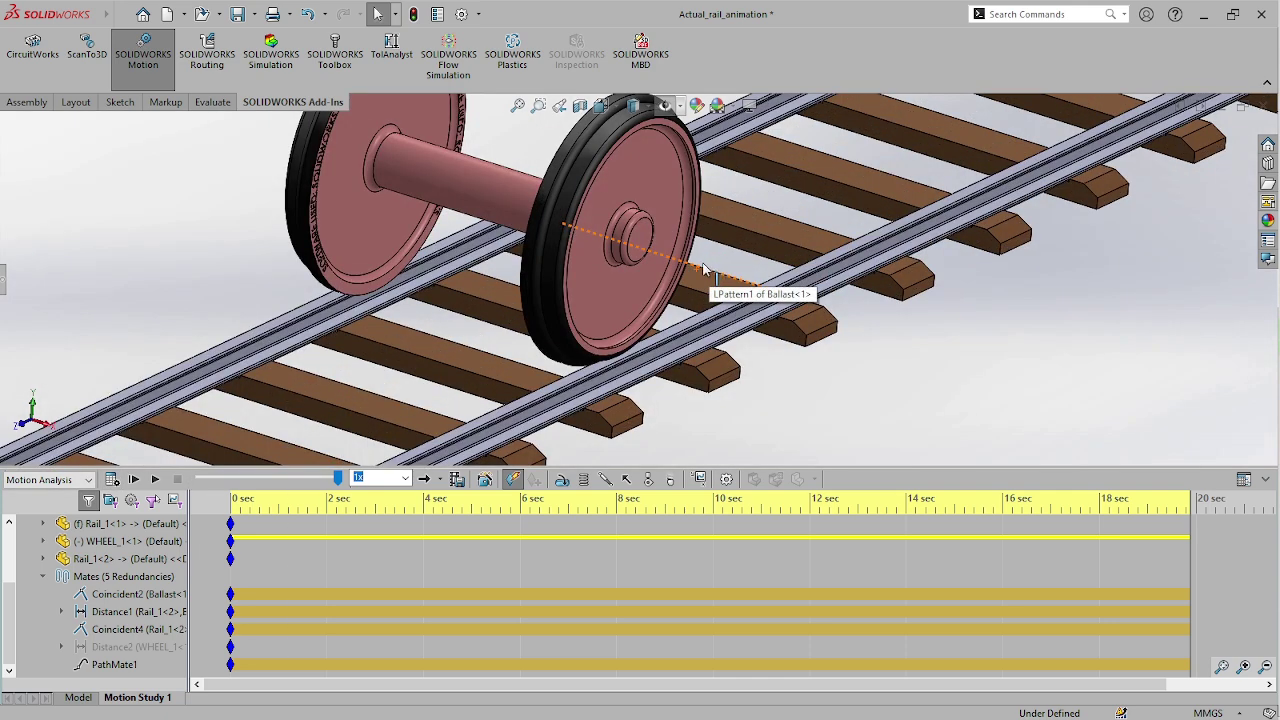
pyautogui.scroll(1, 697, 275)
pyautogui.scroll(-2, 697, 275)
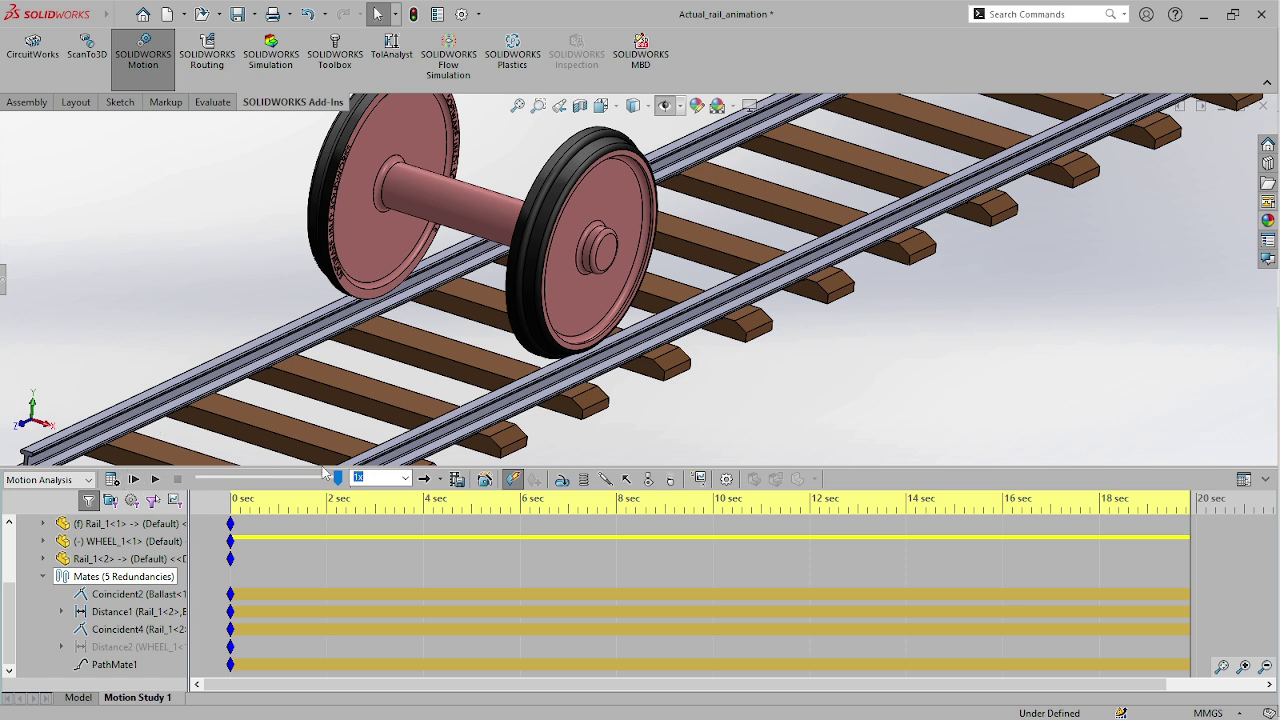
# - Play the calculated Motion Study 1 animation at 0.25x playback speed
pyautogui.click(404, 479)
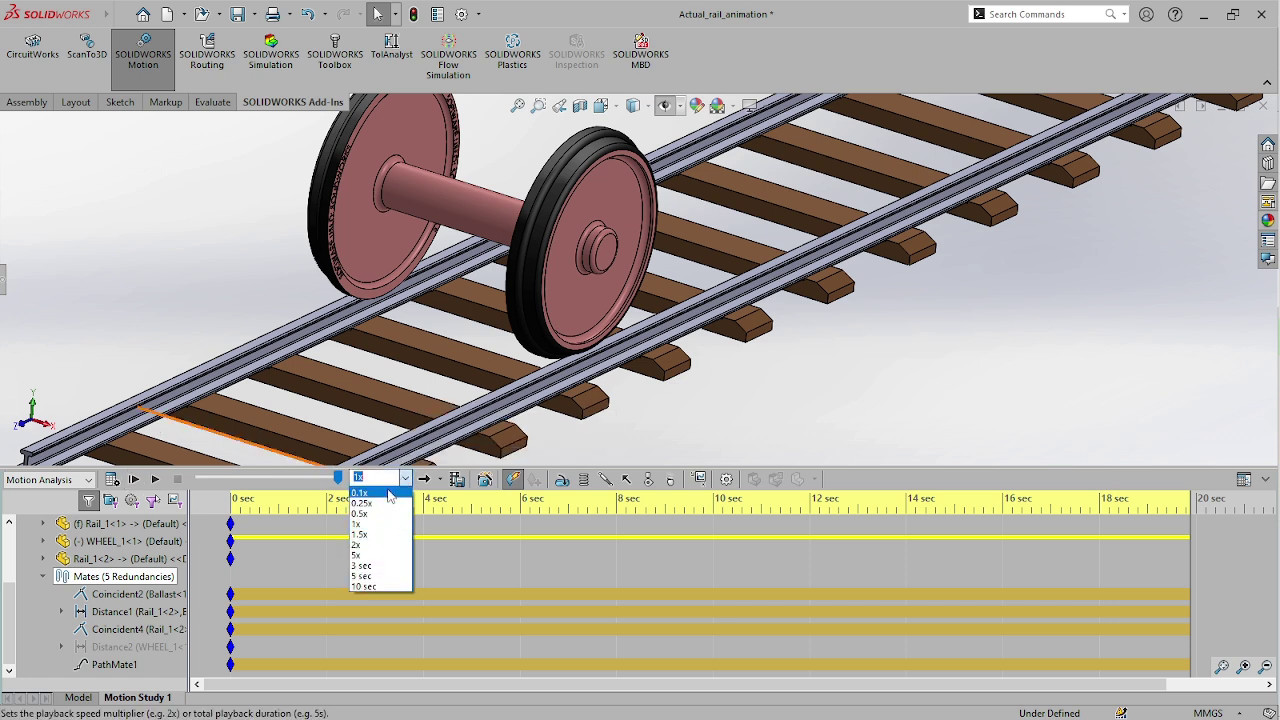
pyautogui.click(372, 503)
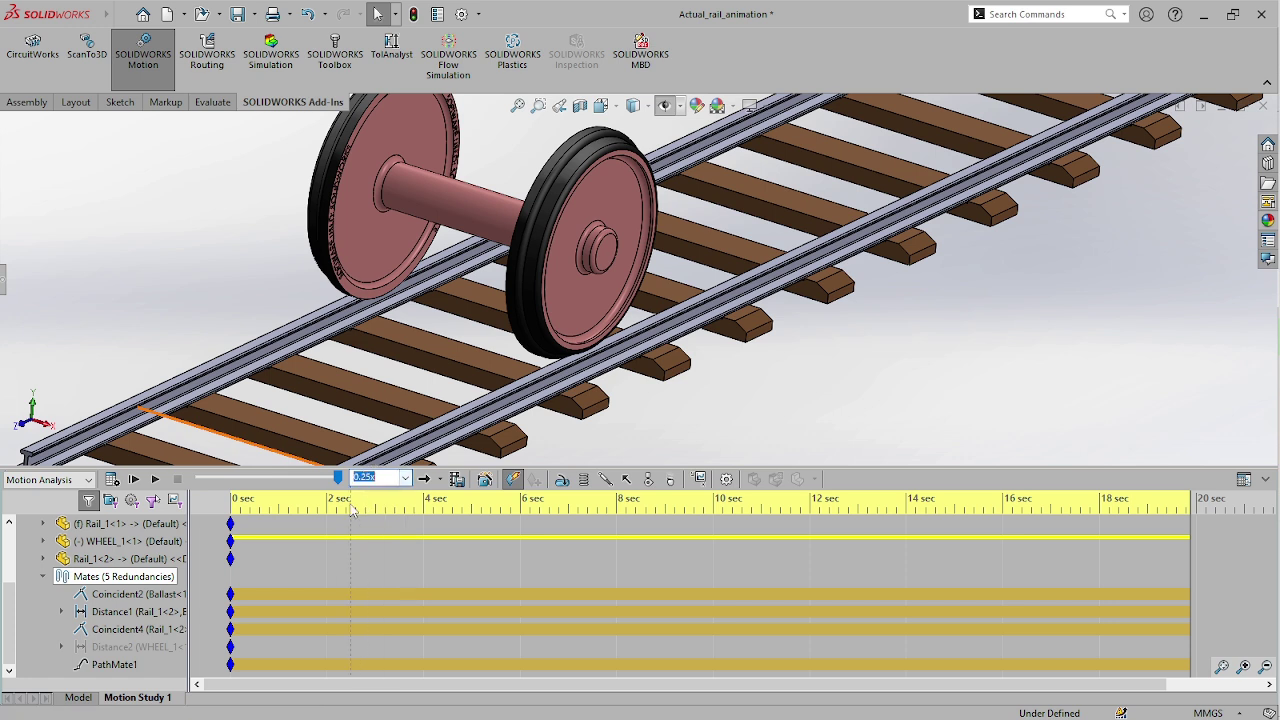
pyautogui.click(134, 480)
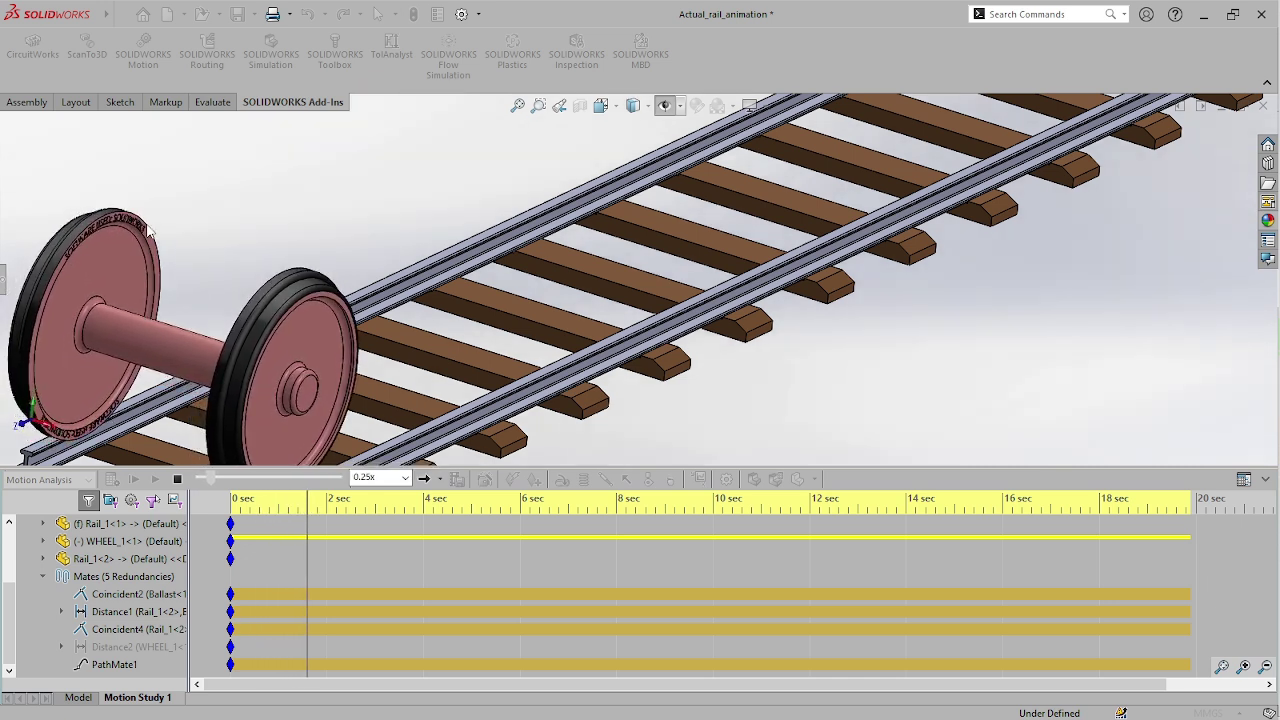
# - Raise the playback speed to 2x and then 5x while the wheelset rolls along the track
pyautogui.click(390, 477)
pyautogui.click(379, 542)
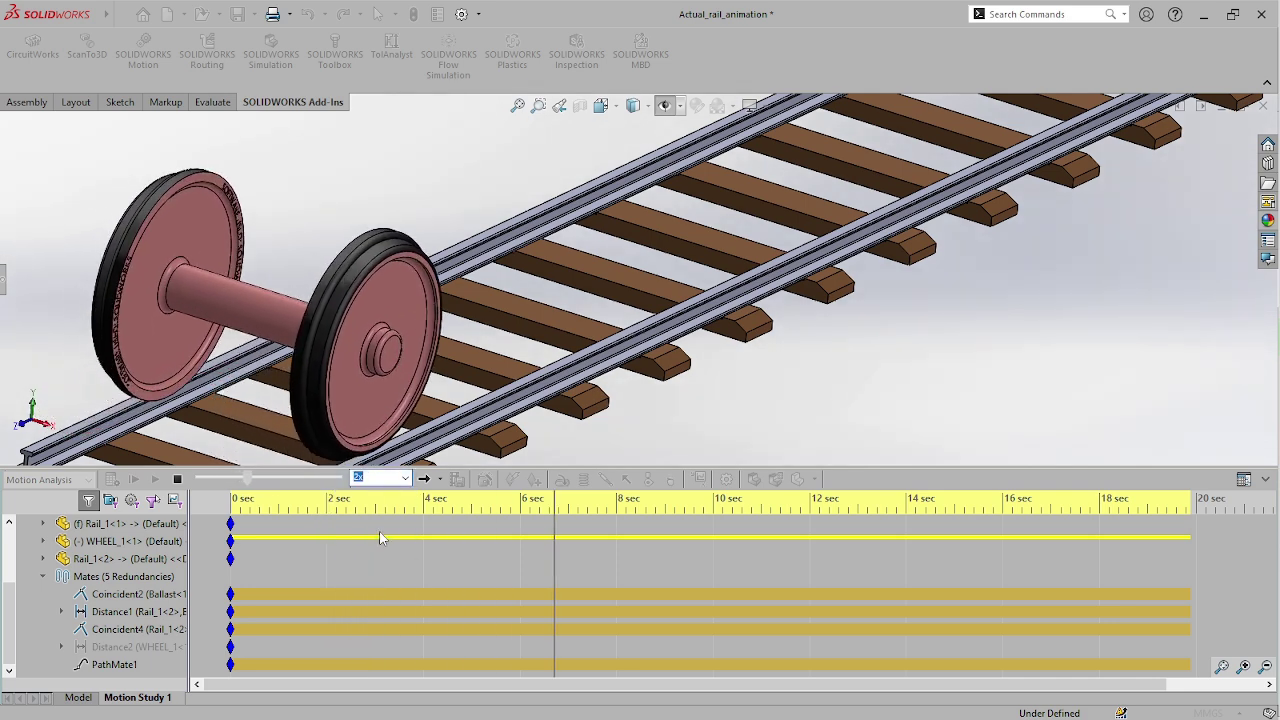
pyautogui.click(406, 478)
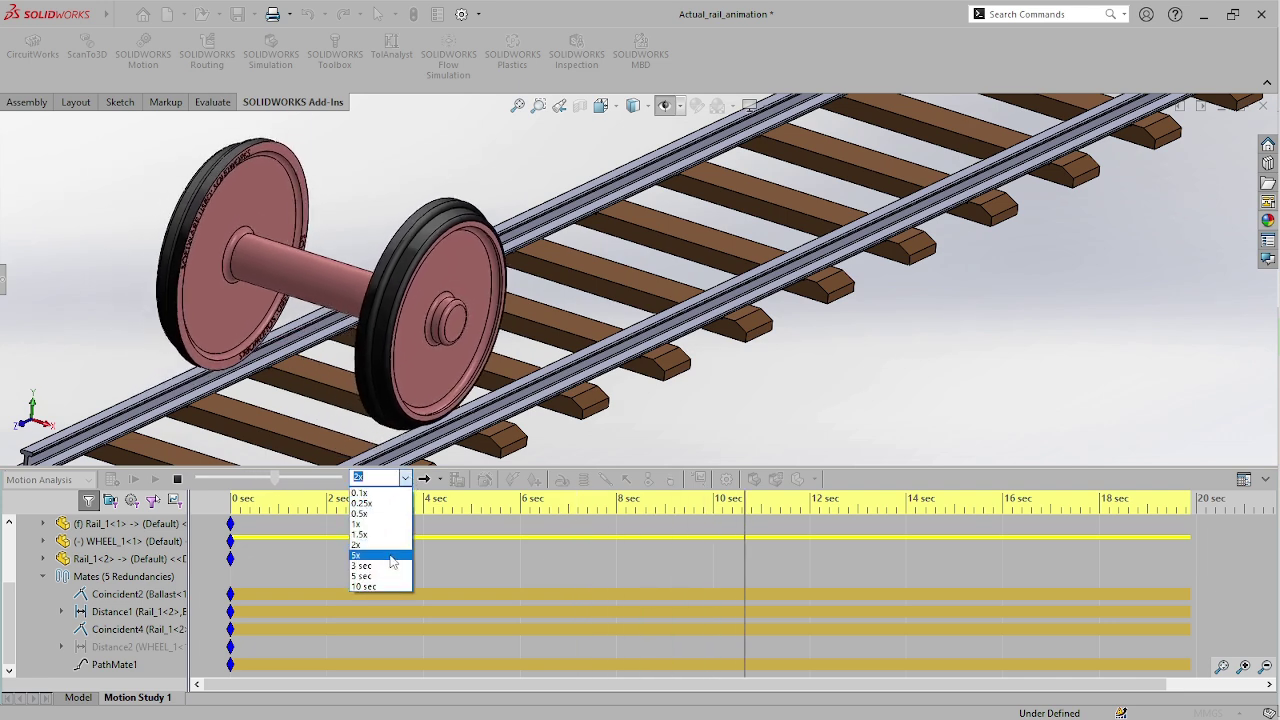
pyautogui.click(390, 552)
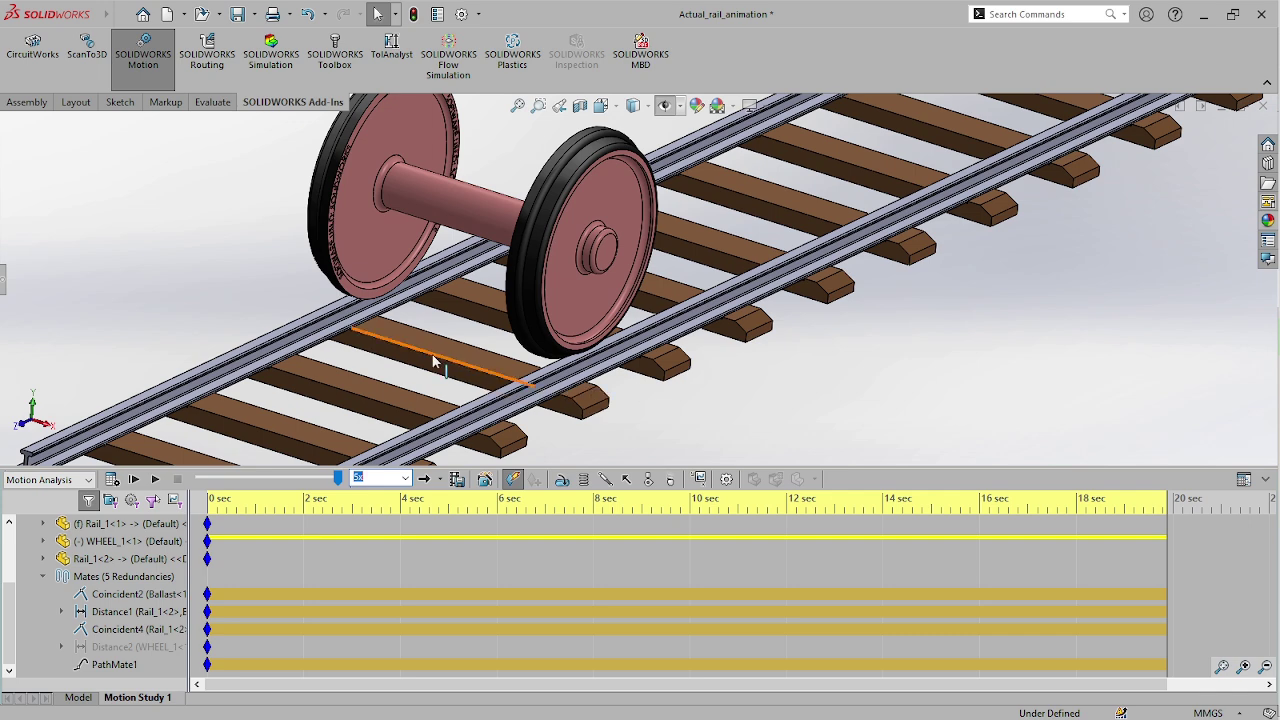
pyautogui.scroll(5, 434, 362)
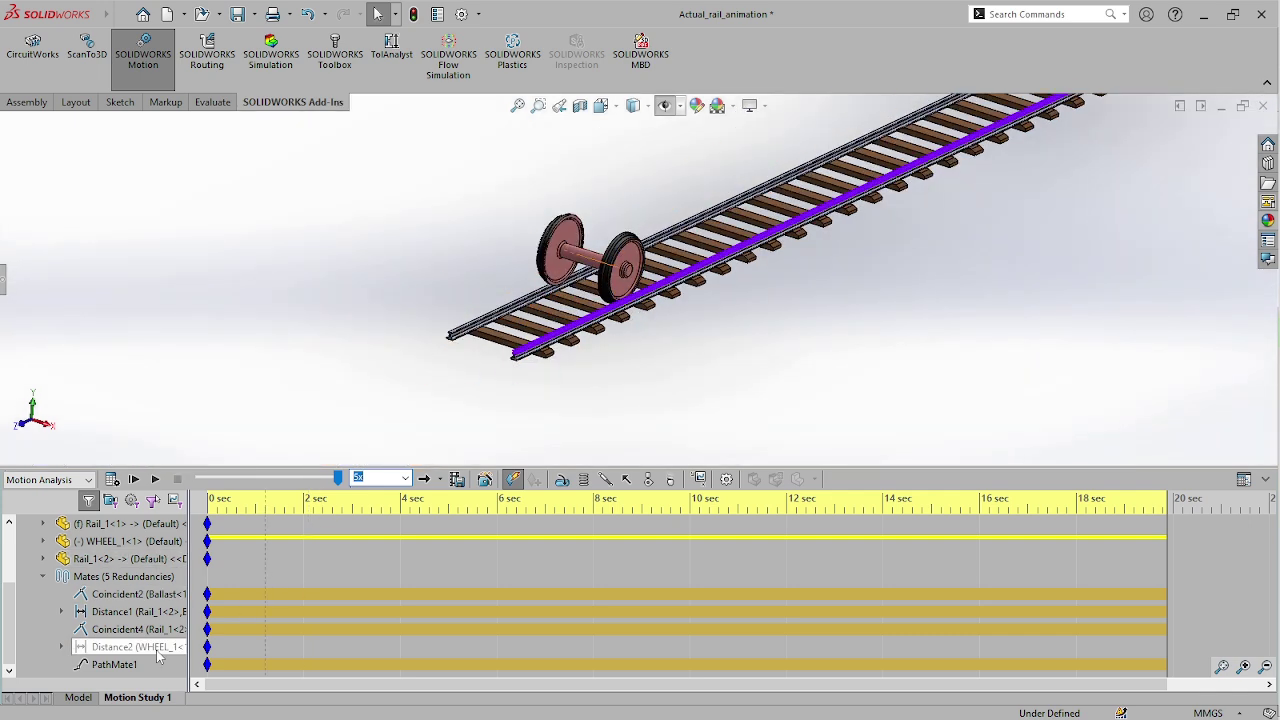
pyautogui.scroll(2, 88, 608)
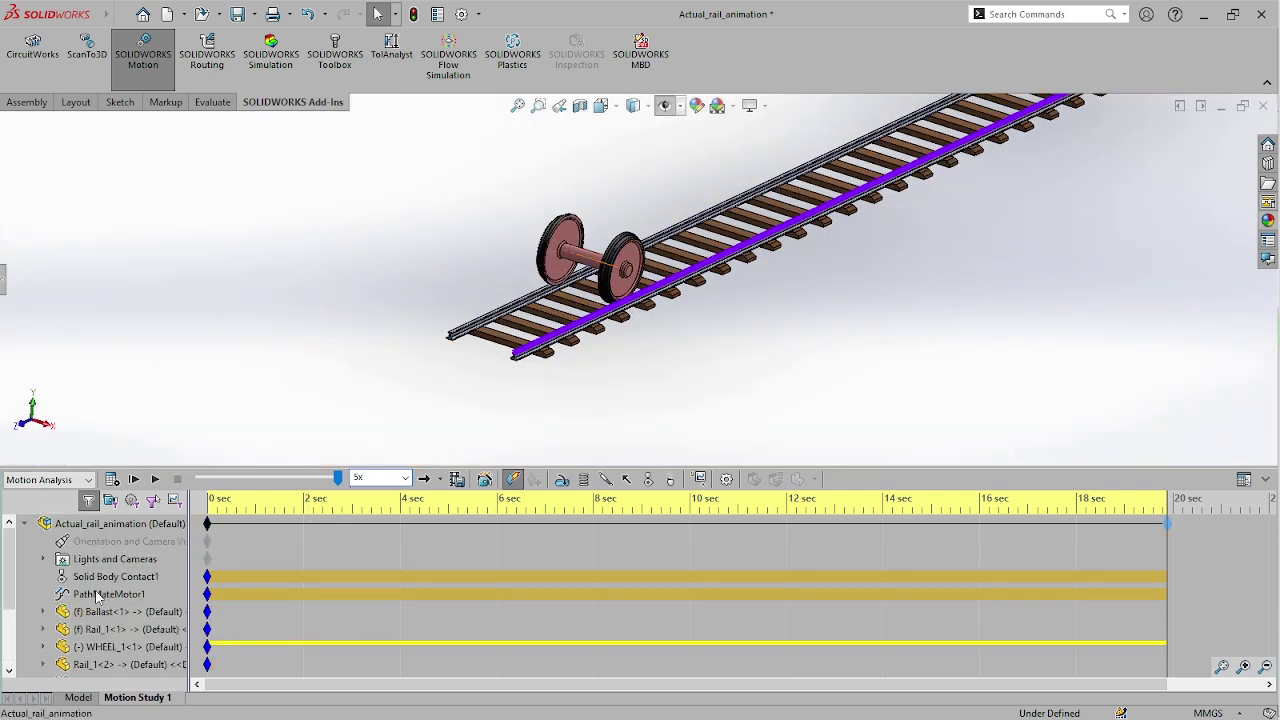
pyautogui.click(97, 596)
pyautogui.rightClick(97, 596)
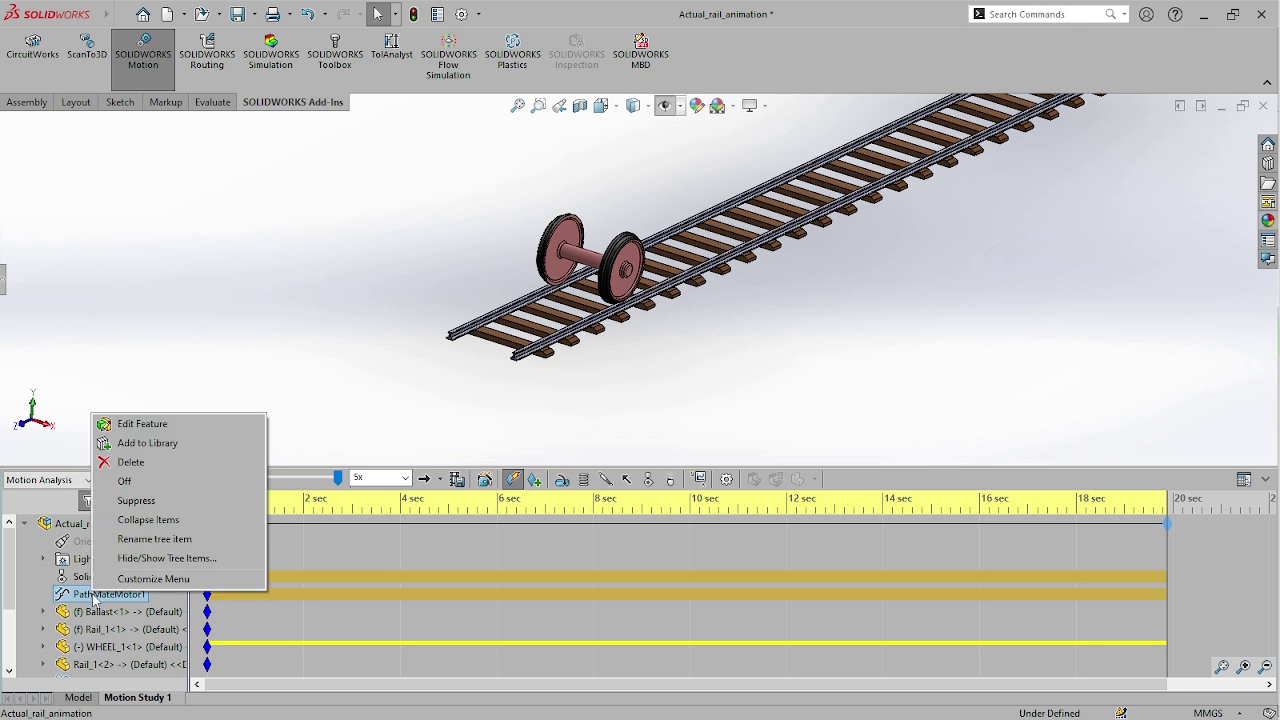
pyautogui.click(144, 429)
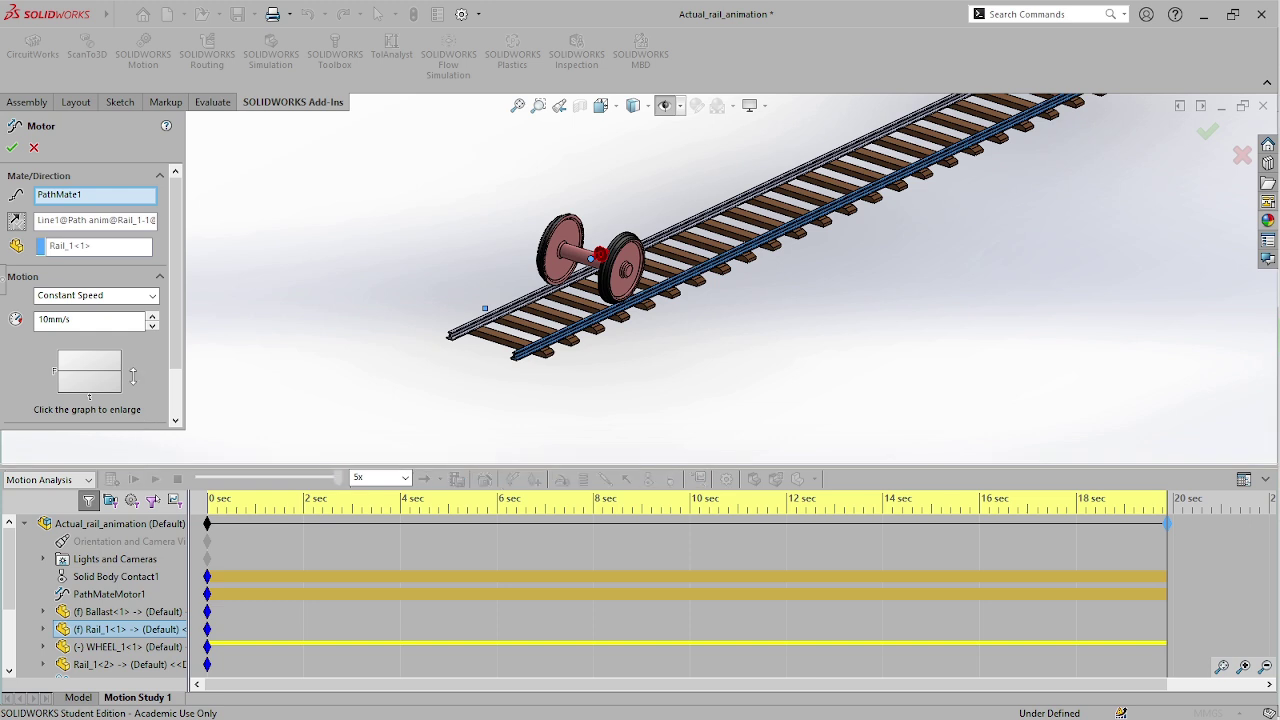
pyautogui.click(33, 148)
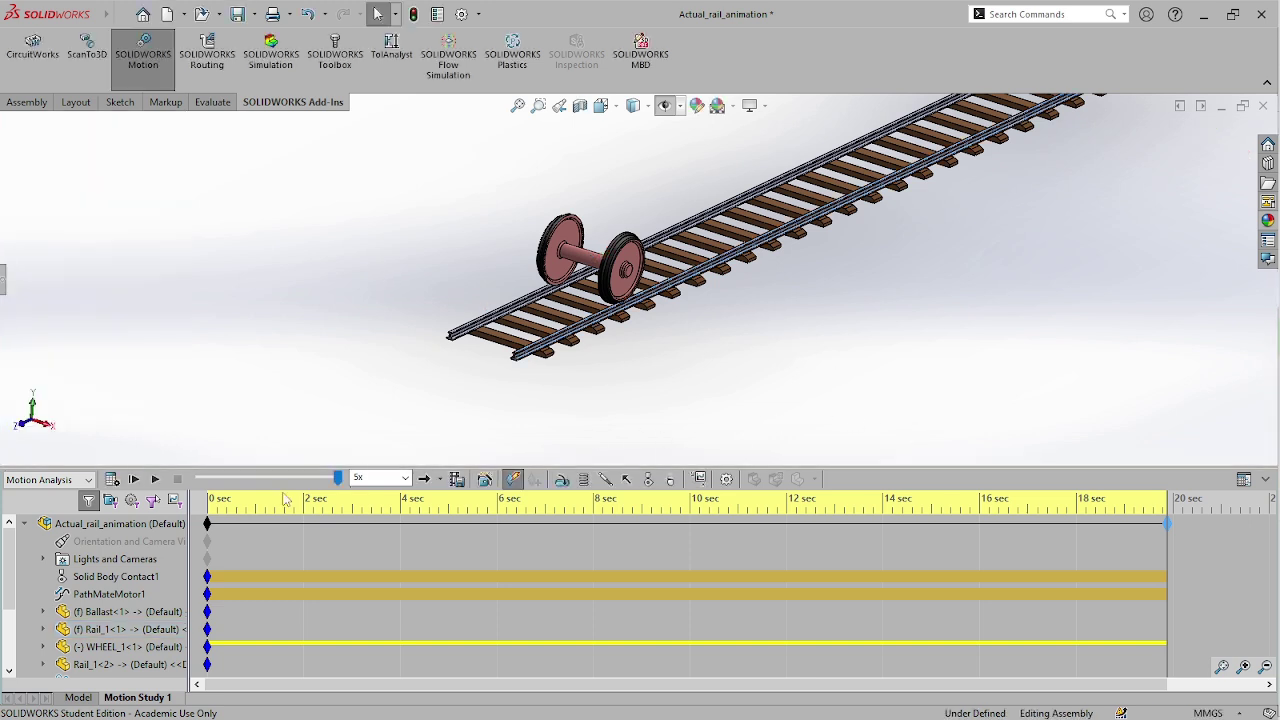
pyautogui.click(481, 528)
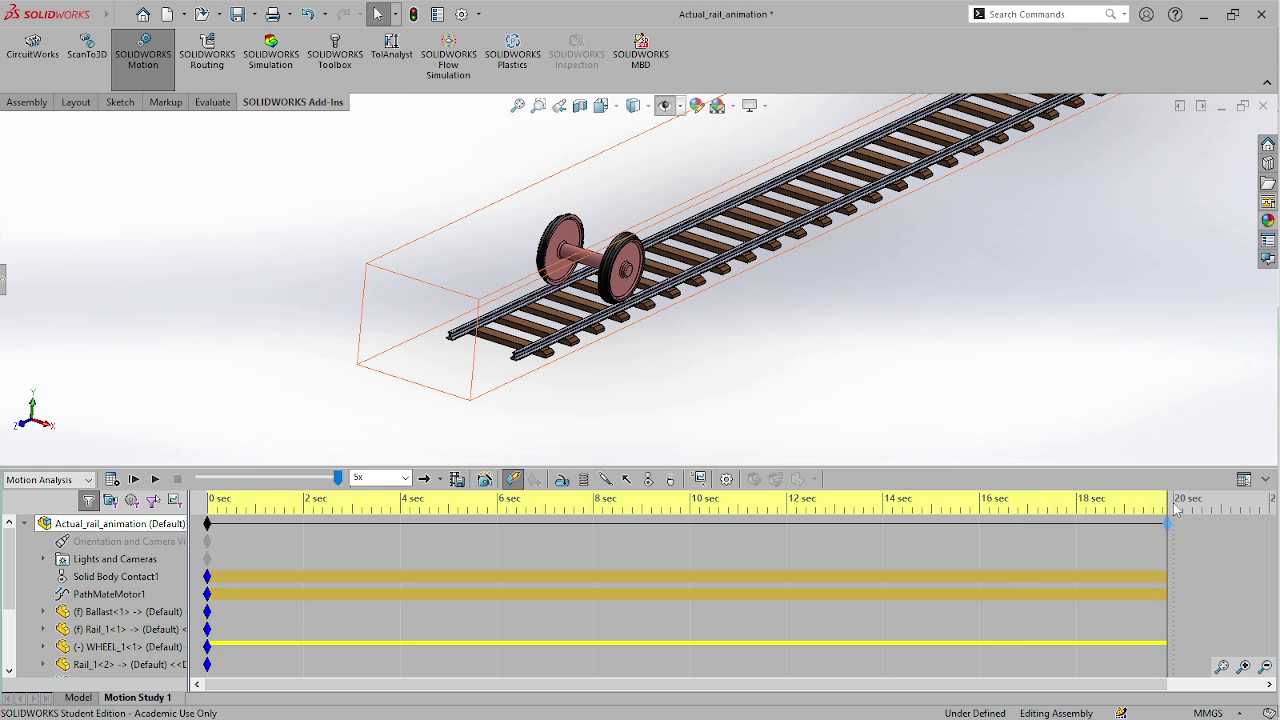
pyautogui.click(197, 421)
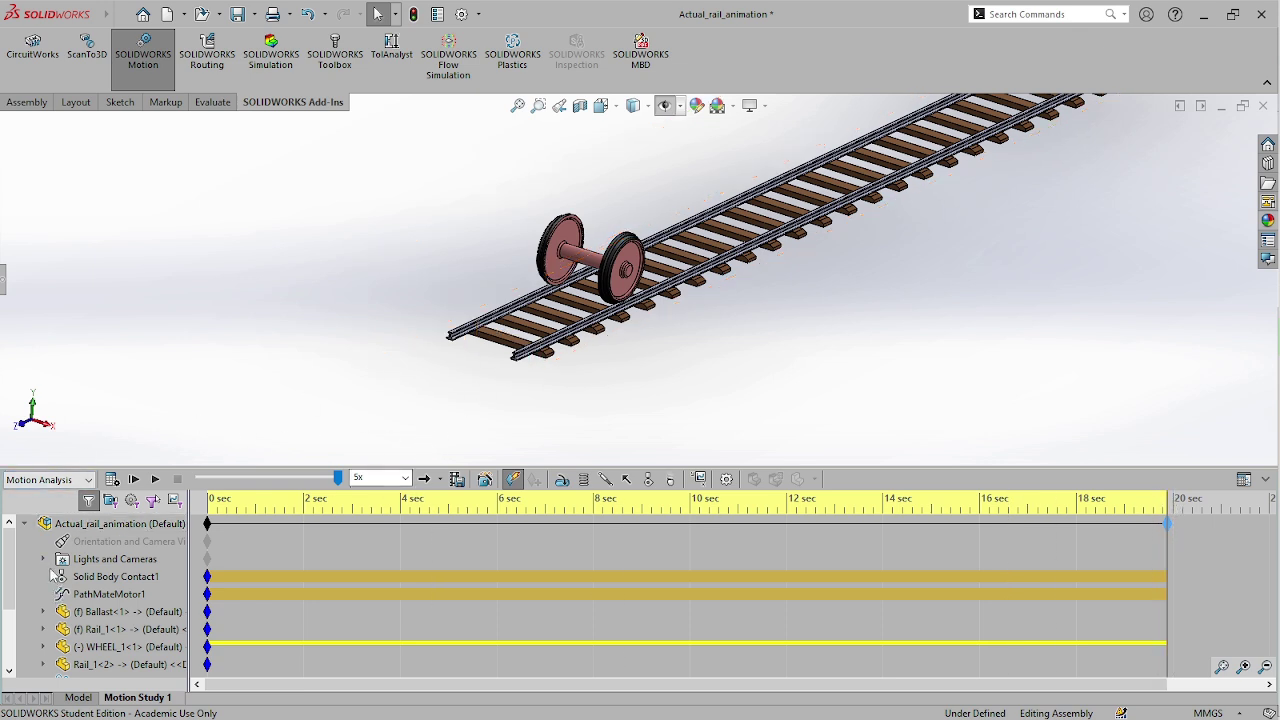
pyautogui.click(25, 523)
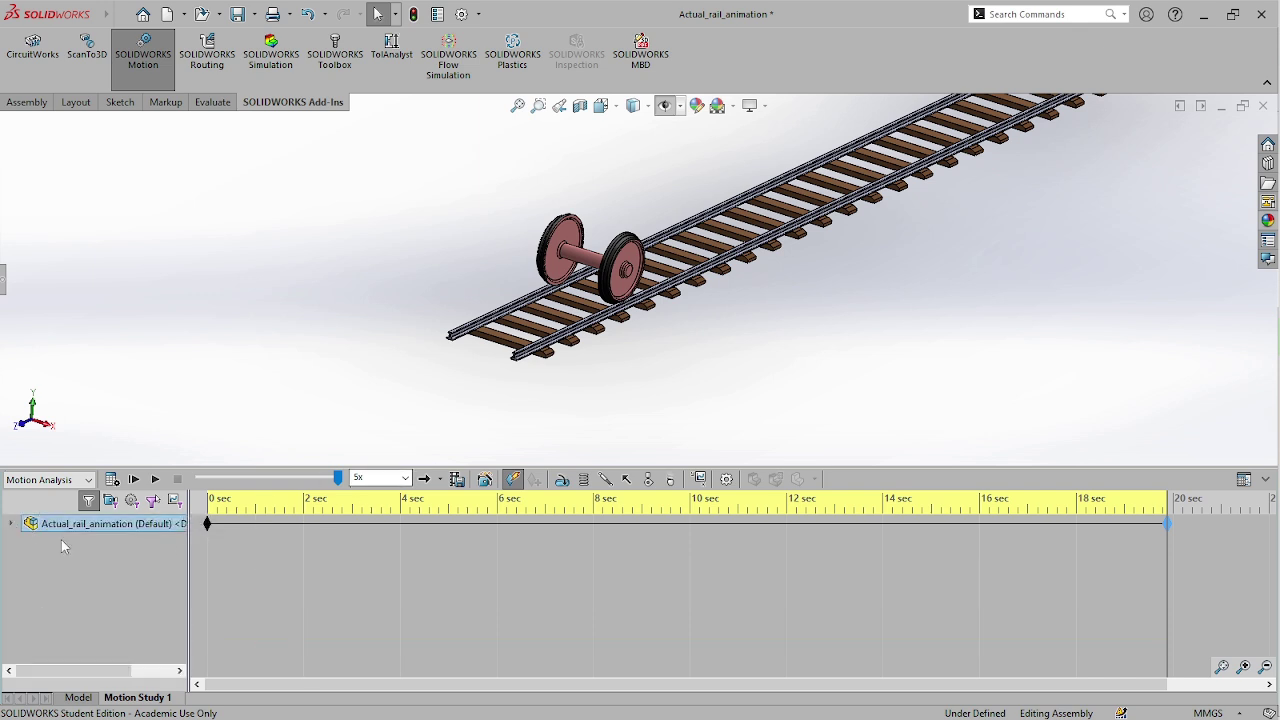
pyautogui.click(12, 524)
pyautogui.click(1056, 525)
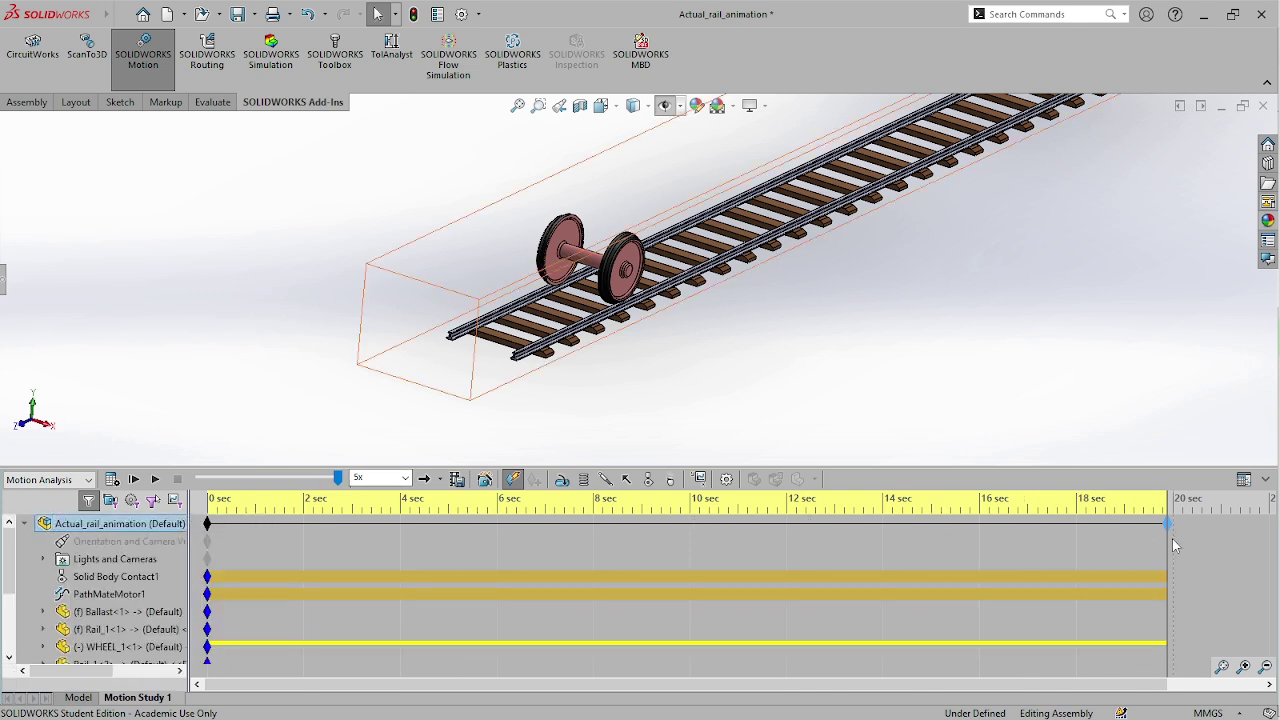